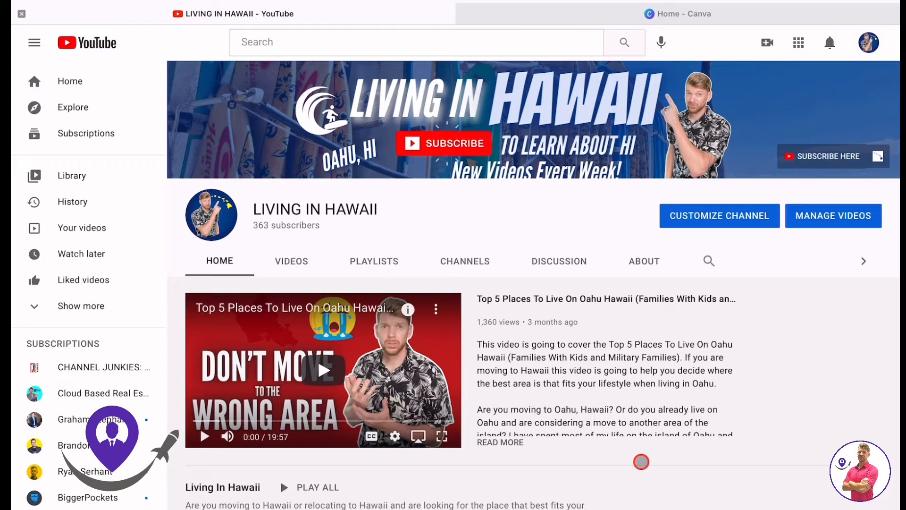
Look over the channel home page from the banner and featured video down to the Living In Hawaii playlist.
scroll(602, 320, "down", 3)
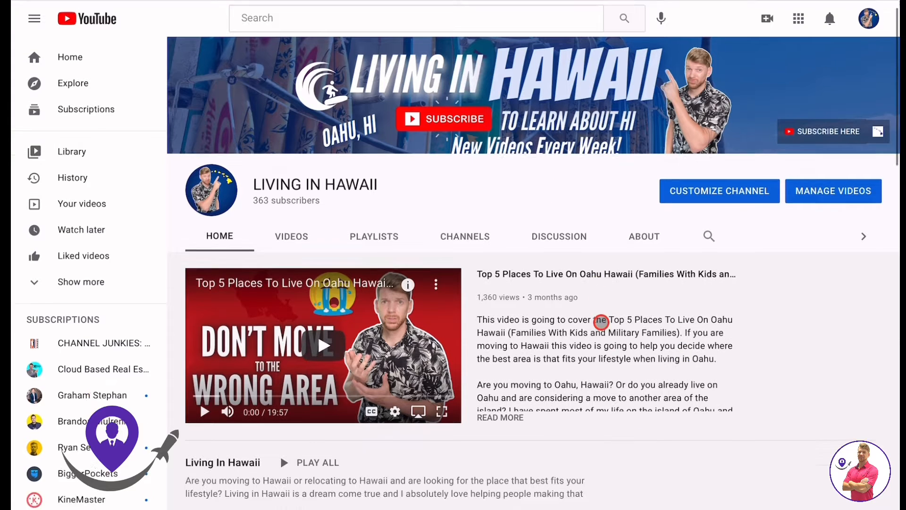
scroll(588, 392, "down", 2)
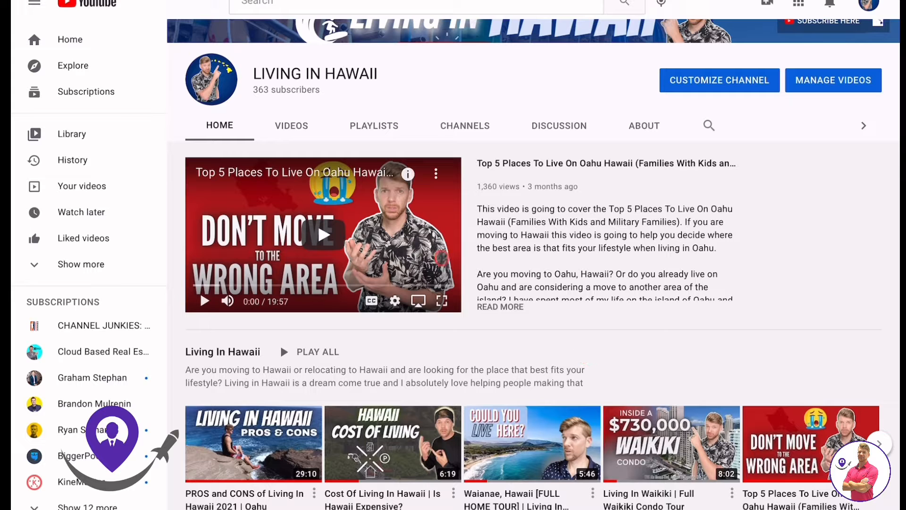
scroll(623, 327, "down", 1)
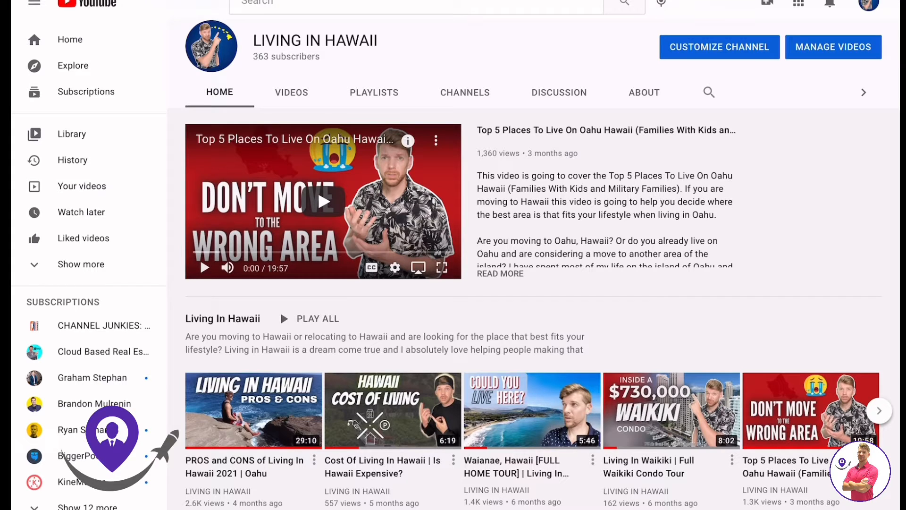
scroll(624, 286, "up", 3)
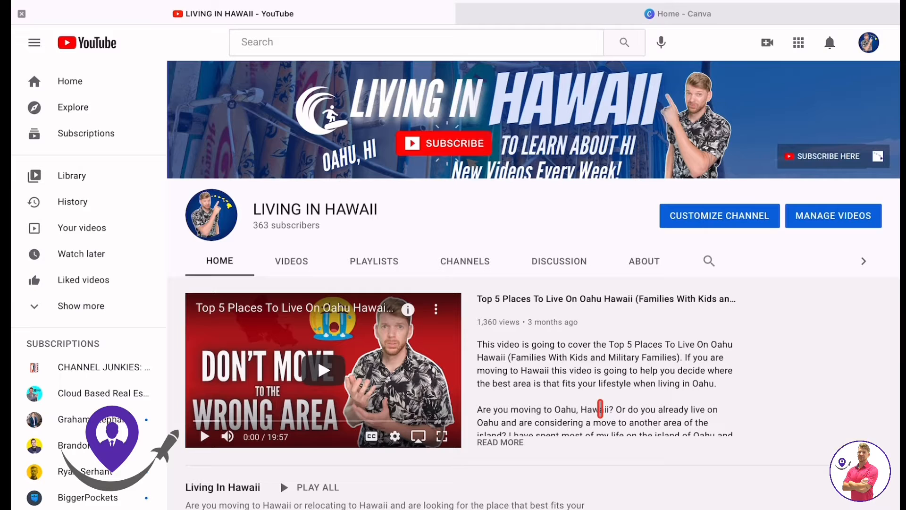
scroll(600, 408, "down", 3)
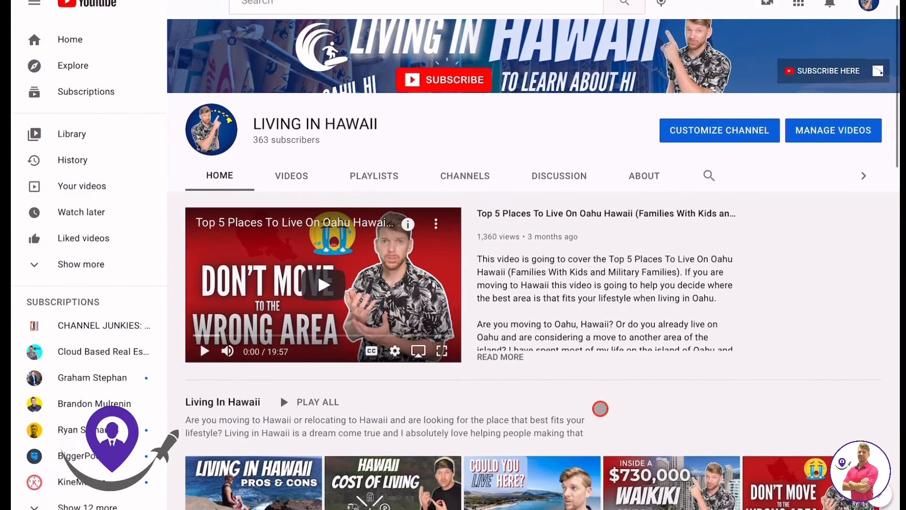
scroll(599, 408, "down", 2)
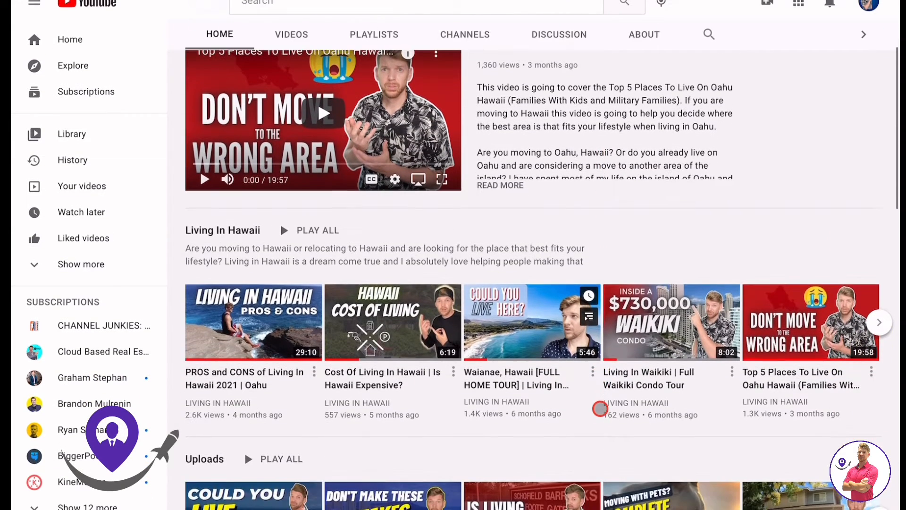
scroll(600, 409, "down", 1)
scroll(600, 409, "up", 3)
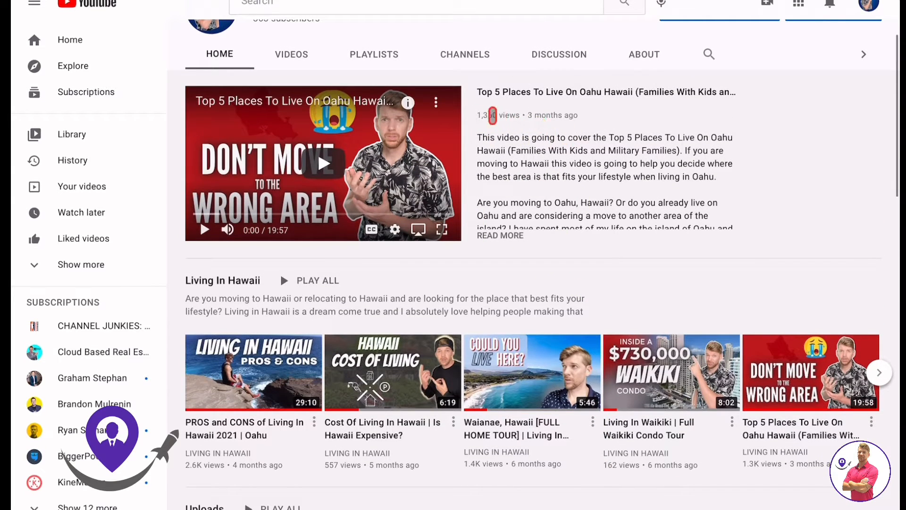
Compare the video thumbnails in the Living In Hawaii, Uploads and PCSing To Hawaii rows of the channel home page.
scroll(529, 270, "down", 5)
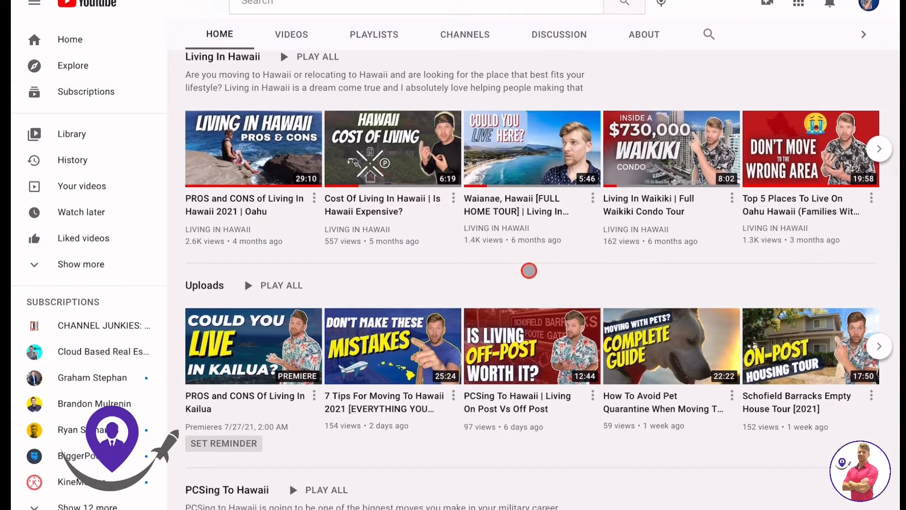
scroll(529, 270, "down", 2)
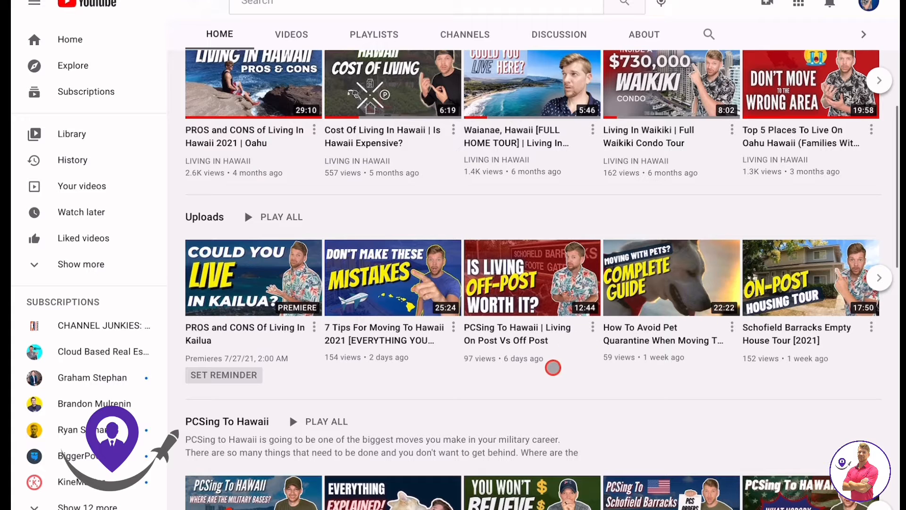
scroll(553, 367, "up", 2)
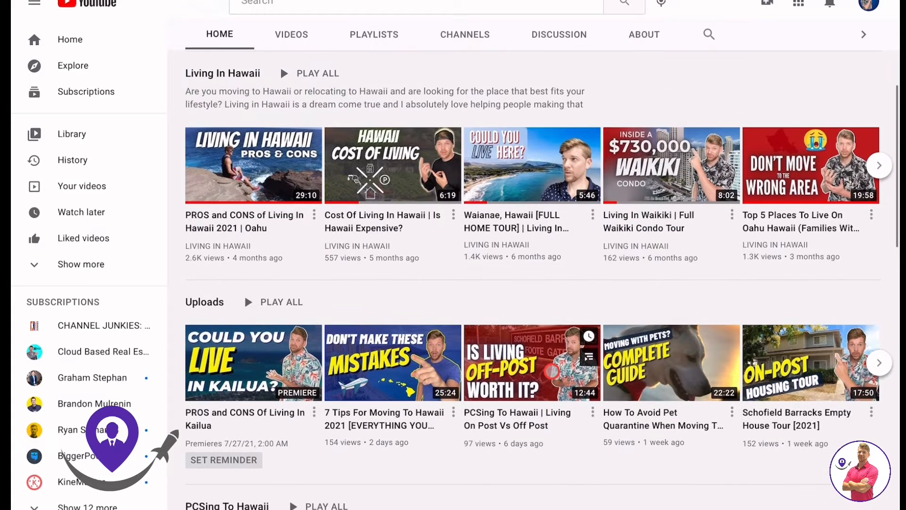
scroll(552, 372, "down", 6)
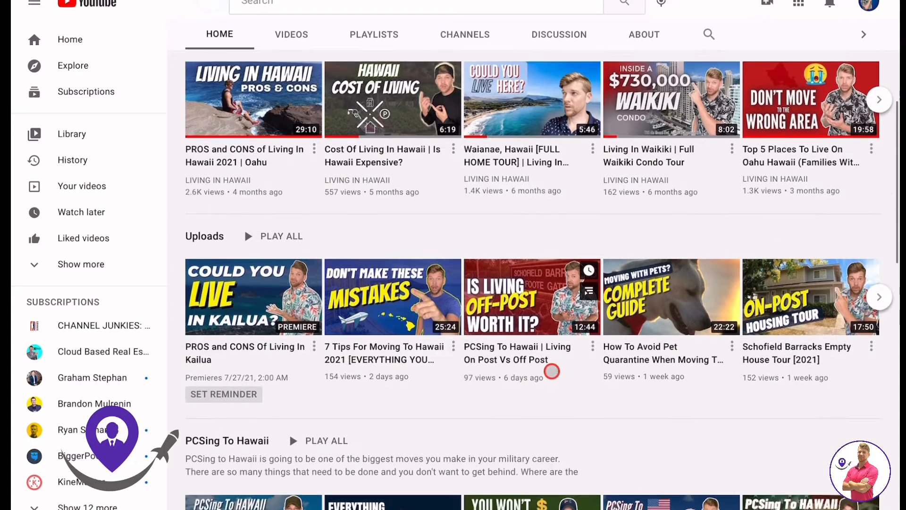
scroll(552, 372, "down", 1)
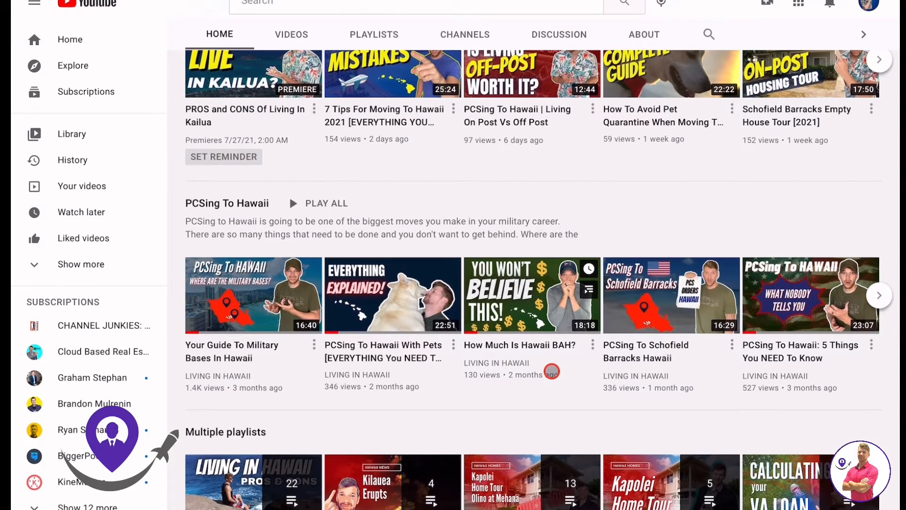
scroll(552, 371, "up", 6)
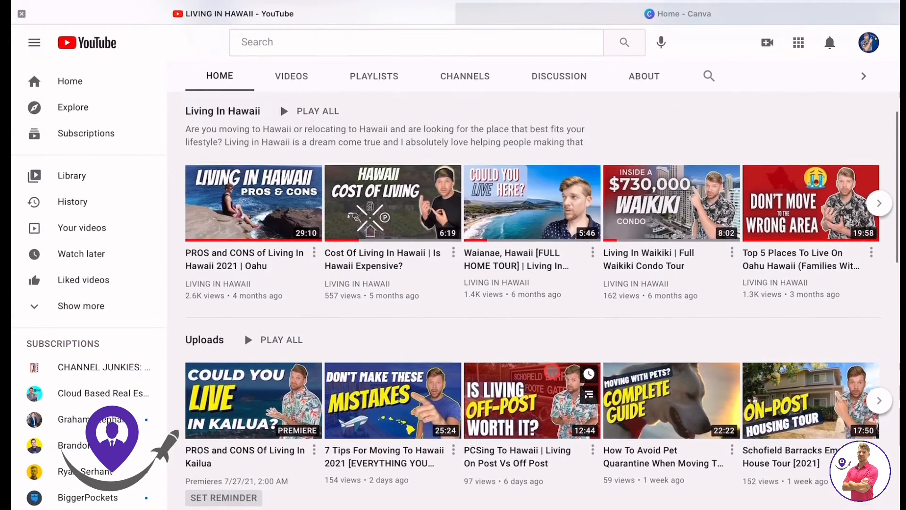
scroll(552, 372, "up", 3)
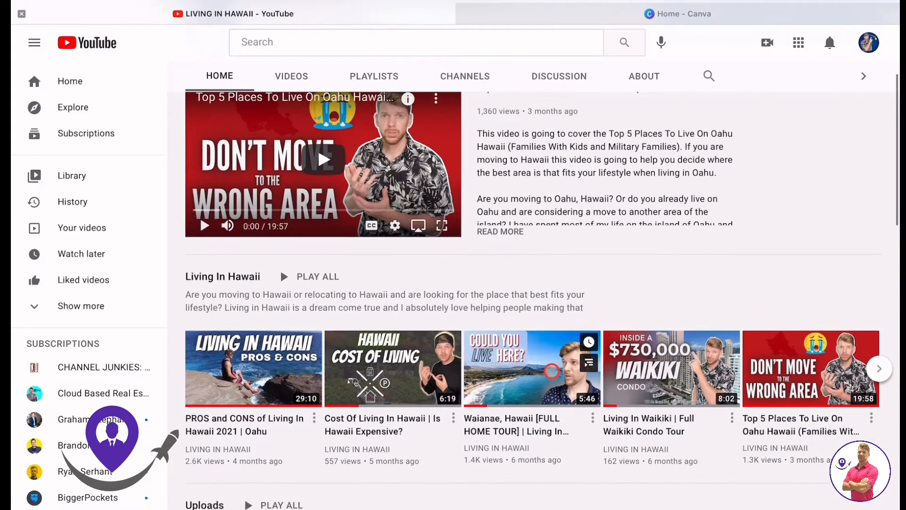
scroll(552, 372, "up", 3)
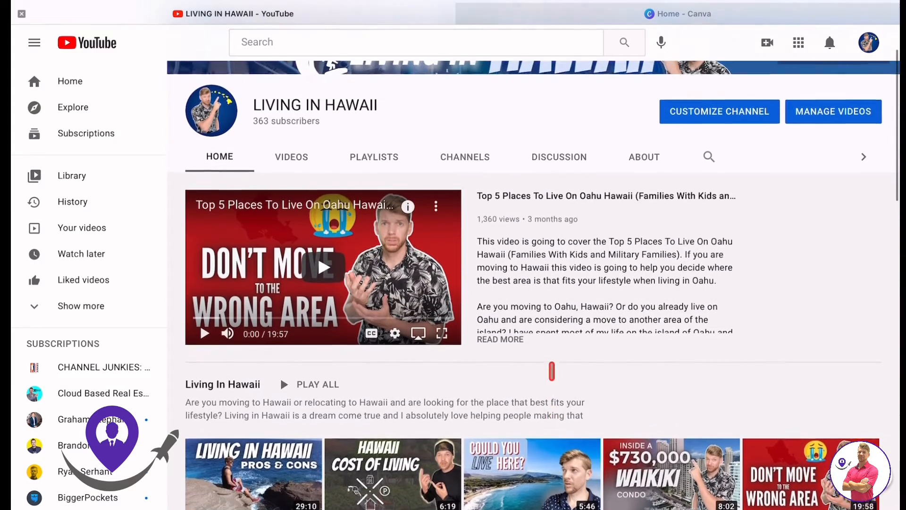
scroll(551, 371, "up", 3)
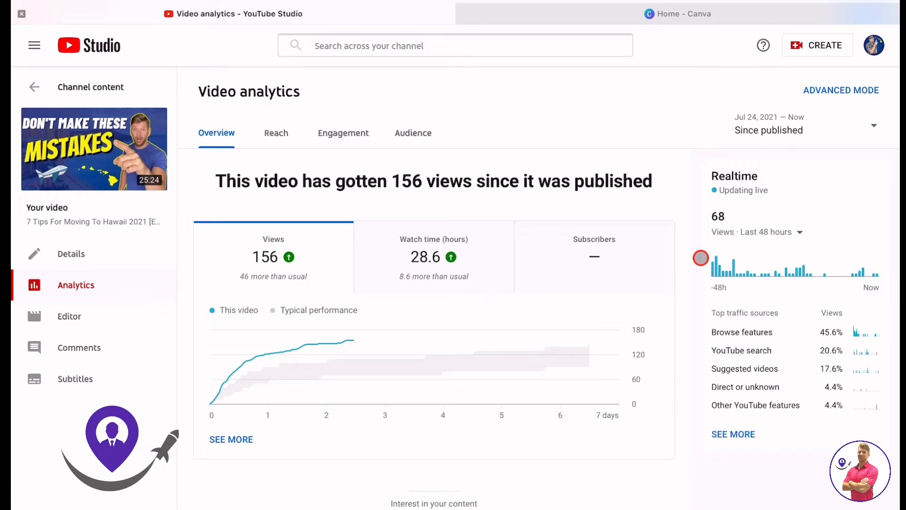
Review the analytics overview of the 7 Tips For Moving To Hawaii 2021 video and open its details.
scroll(688, 345, "down", 1)
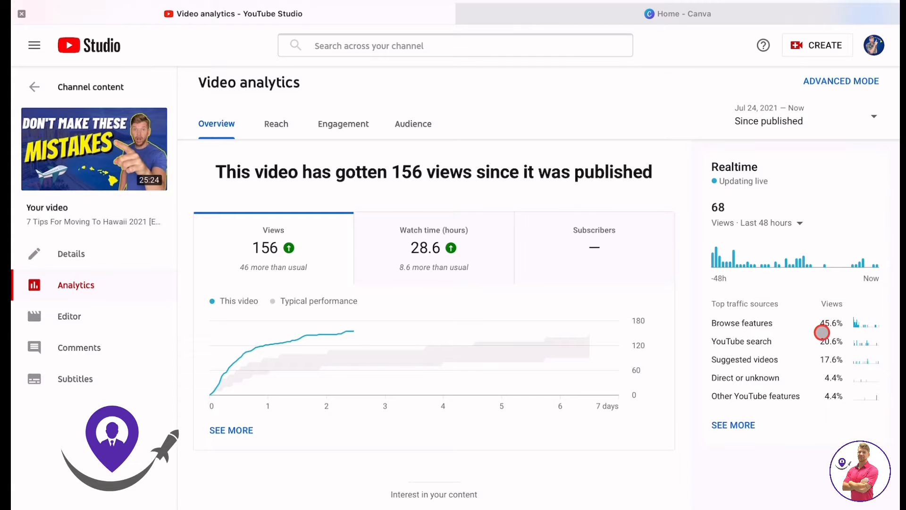
scroll(821, 332, "up", 1)
scroll(822, 330, "down", 1)
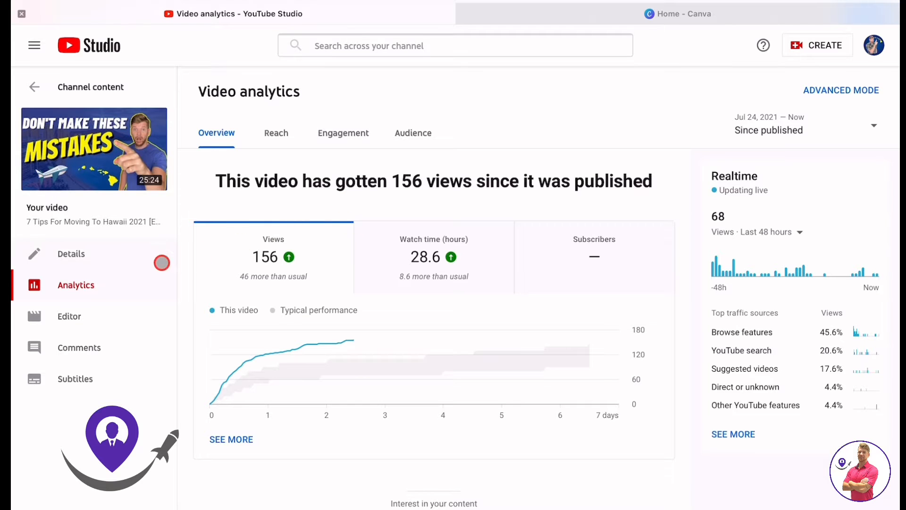
left_click(129, 255)
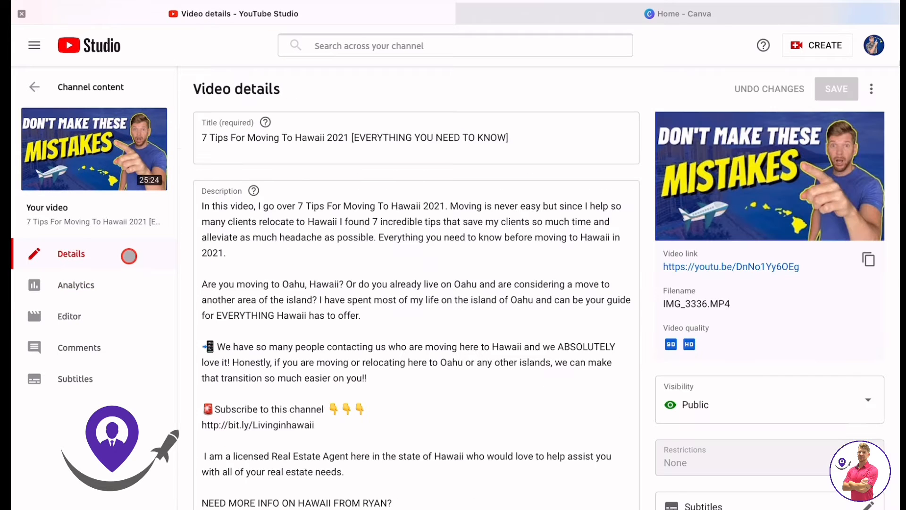
left_click(596, 241)
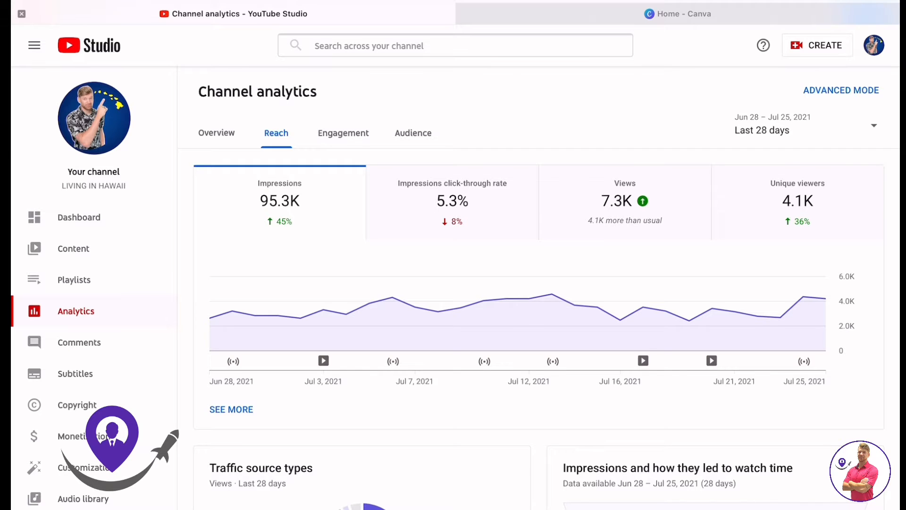
Chart the channel's impressions click-through rate for the last 28 days and check the reach cards below it.
left_click(489, 215)
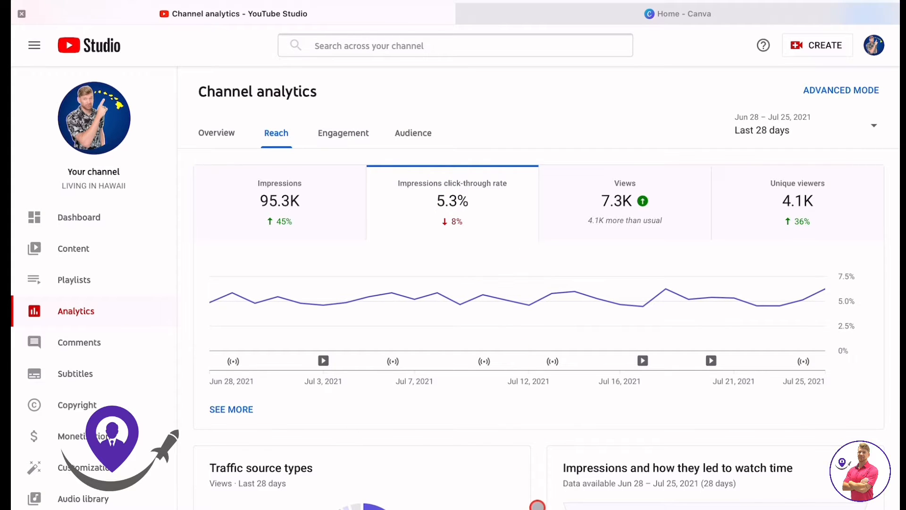
scroll(537, 504, "down", 4)
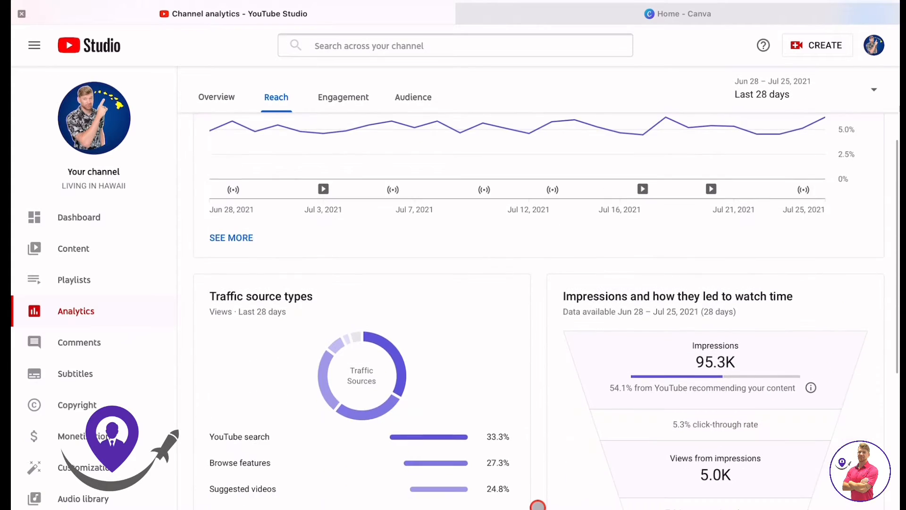
scroll(537, 504, "down", 2)
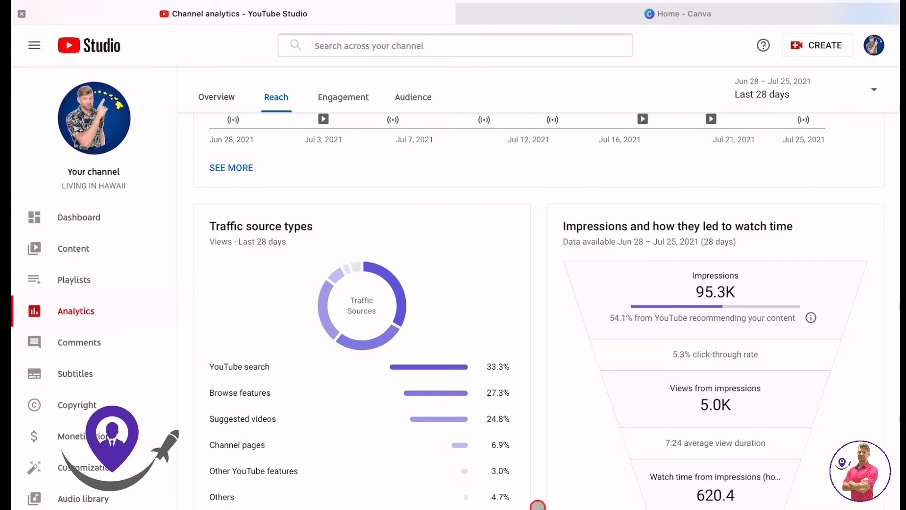
scroll(537, 505, "up", 5)
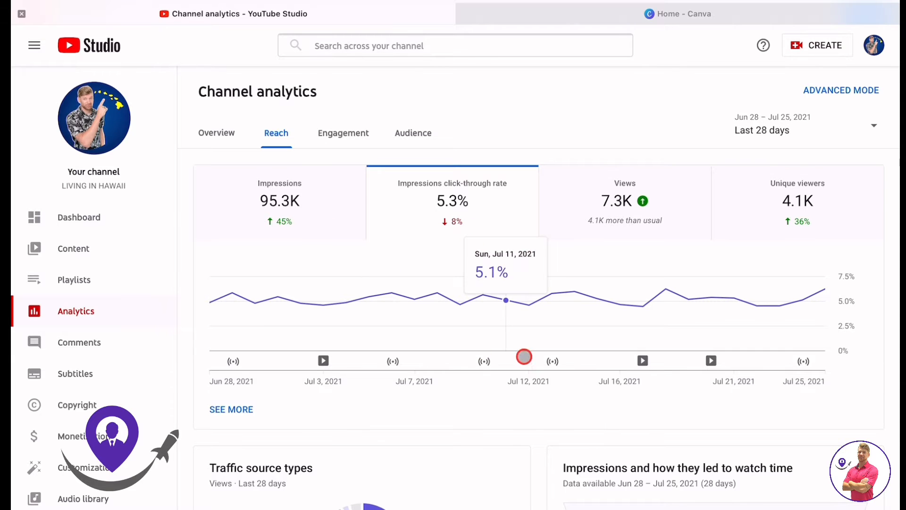
Examine the click-through rate trend, the traffic source types and the impressions-to-watch-time funnel in the channel's reach report.
scroll(536, 463, "down", 7)
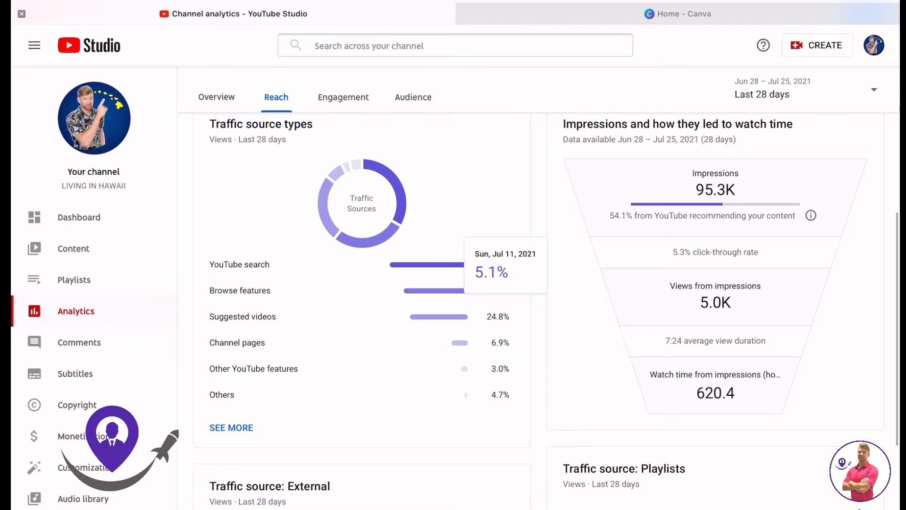
scroll(536, 489, "down", 3)
scroll(547, 311, "down", 2)
scroll(547, 311, "up", 12)
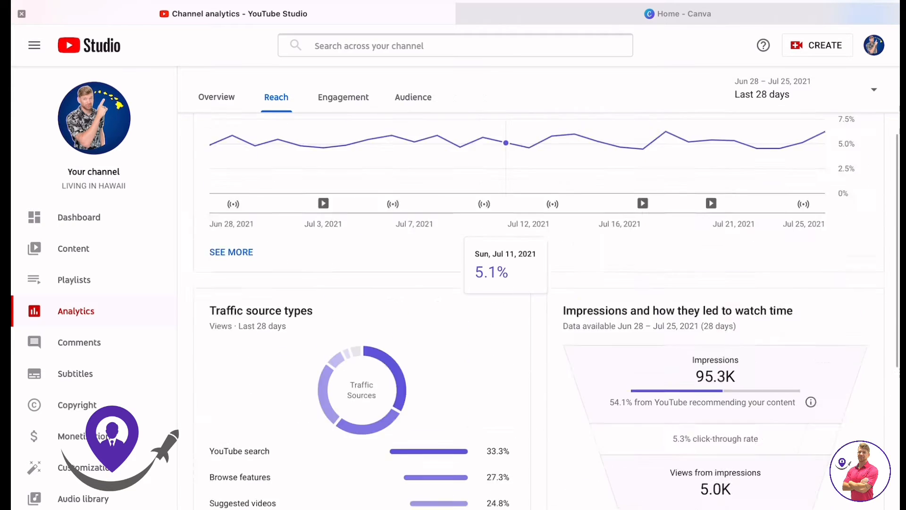
scroll(537, 472, "down", 1)
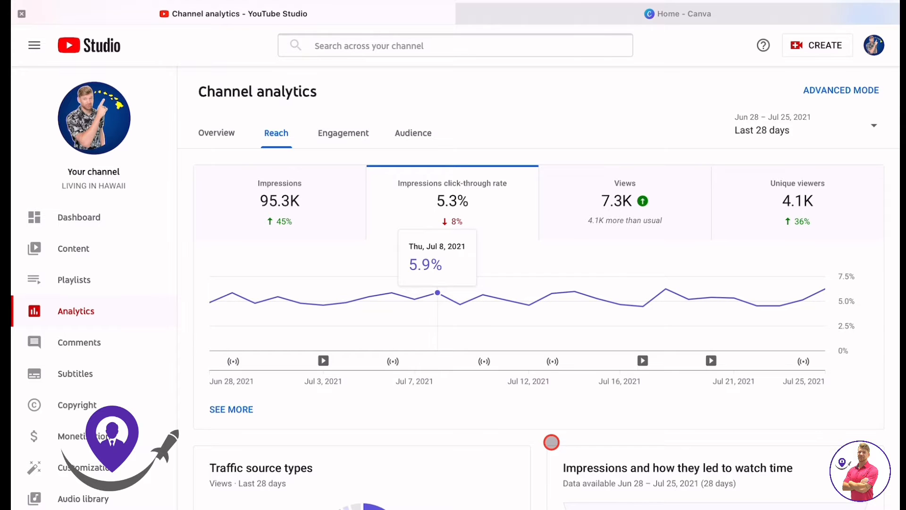
scroll(551, 442, "down", 2)
scroll(548, 439, "up", 2)
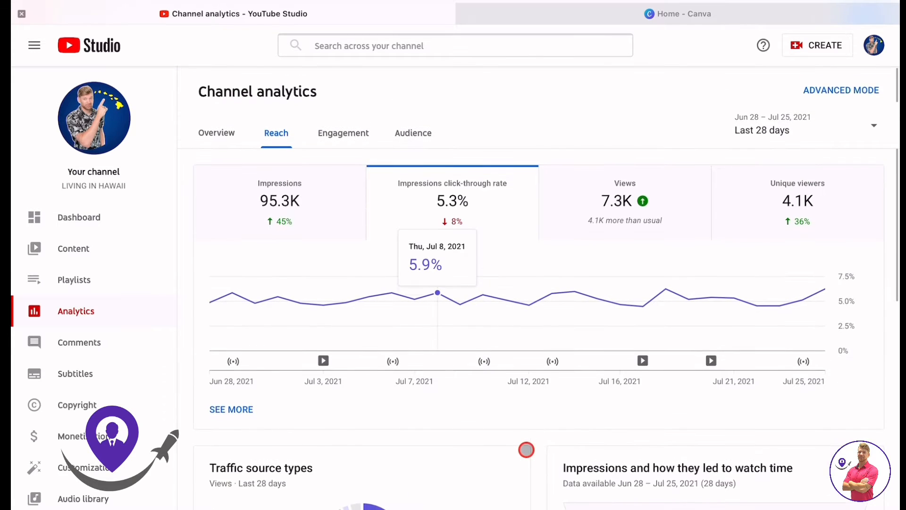
scroll(525, 449, "down", 3)
scroll(540, 478, "down", 4)
scroll(540, 478, "up", 1)
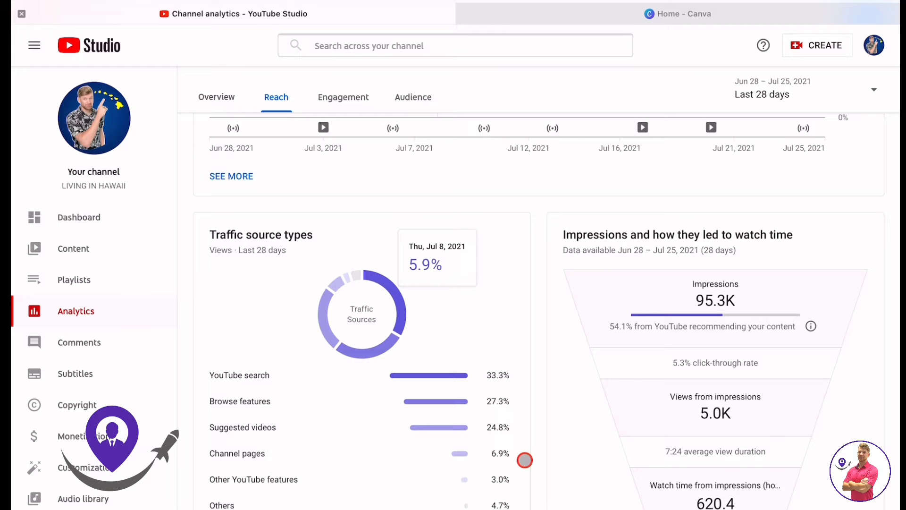
scroll(541, 442, "up", 5)
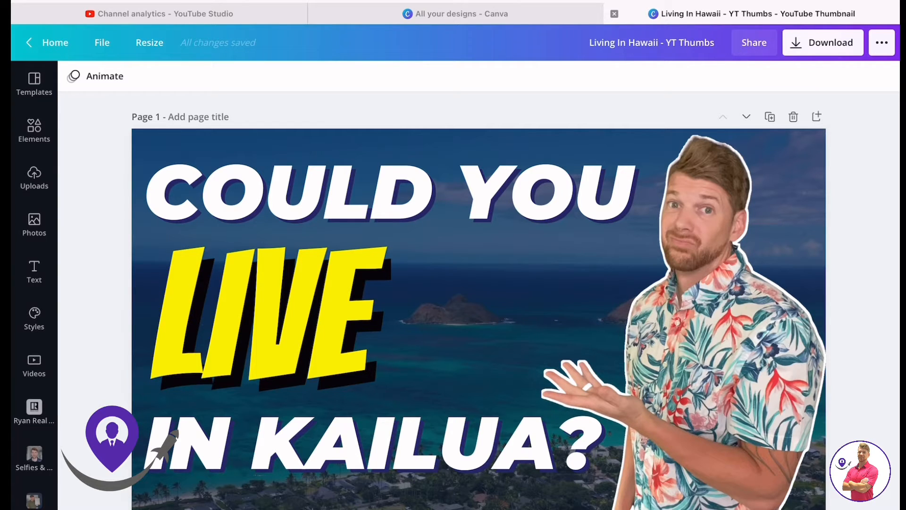
Examine the thumbnails on pages 1 to 3 of the Living In Hawaii - YT Thumbs design in Canva.
scroll(523, 330, "down", 5)
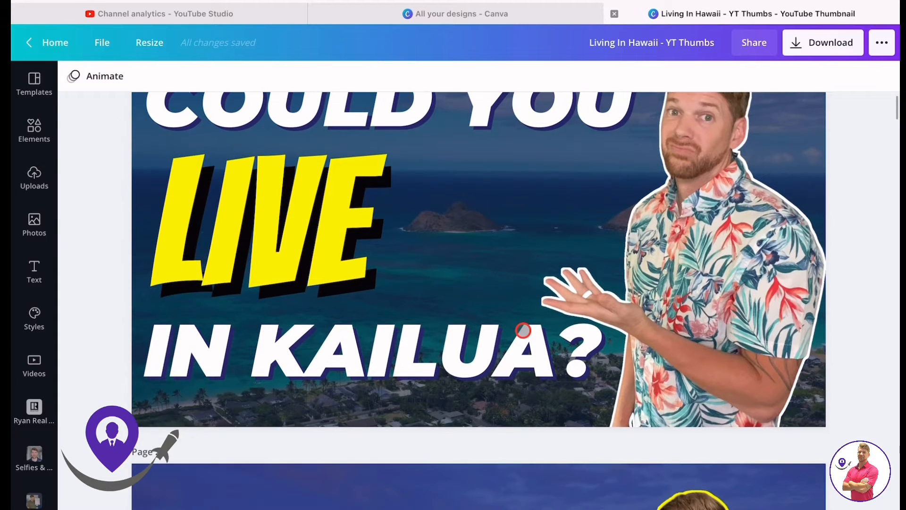
scroll(522, 330, "up", 2)
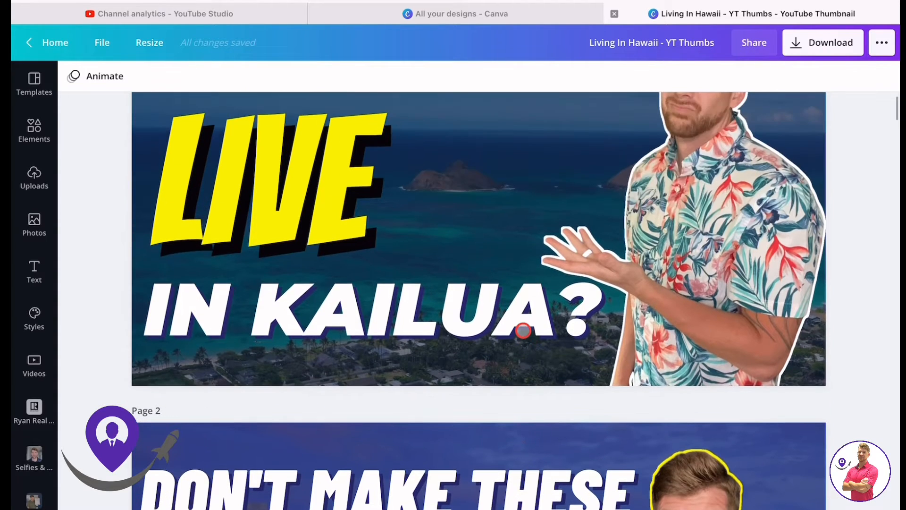
scroll(523, 331, "down", 3)
scroll(523, 331, "down", 6)
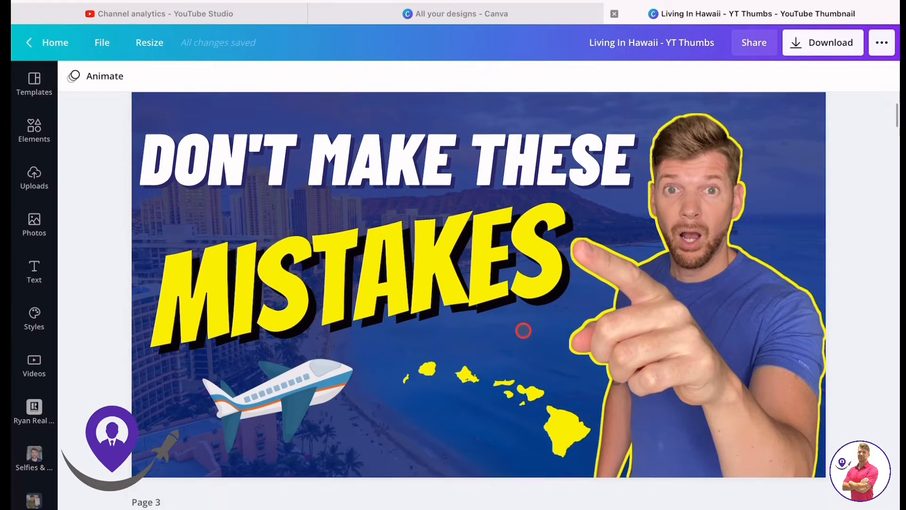
scroll(523, 330, "up", 2)
scroll(523, 331, "up", 9)
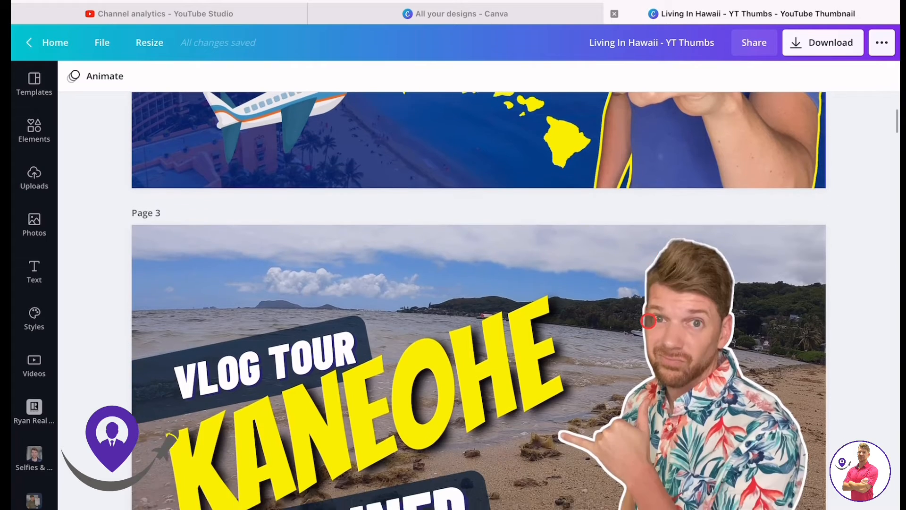
scroll(647, 321, "up", 2)
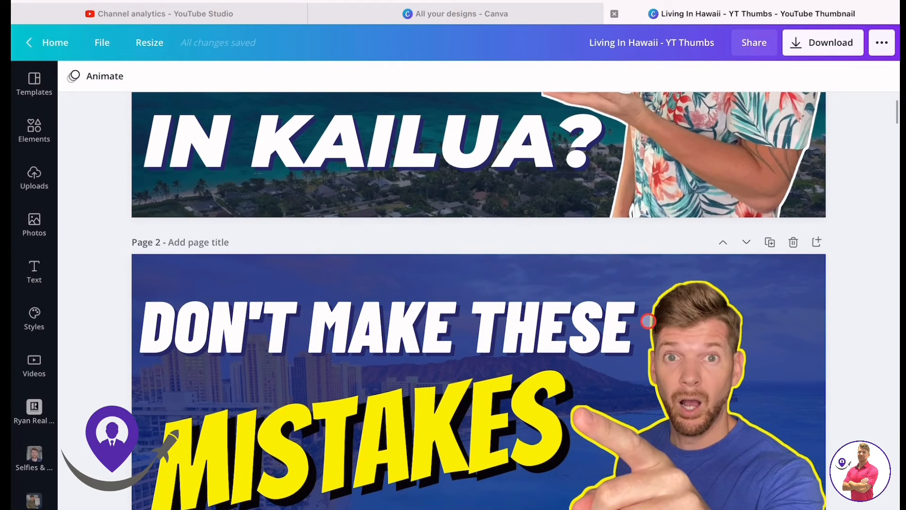
Examine the thumbnails on pages 2 to 7 of the Living In Hawaii - YT Thumbs design.
scroll(647, 321, "down", 3)
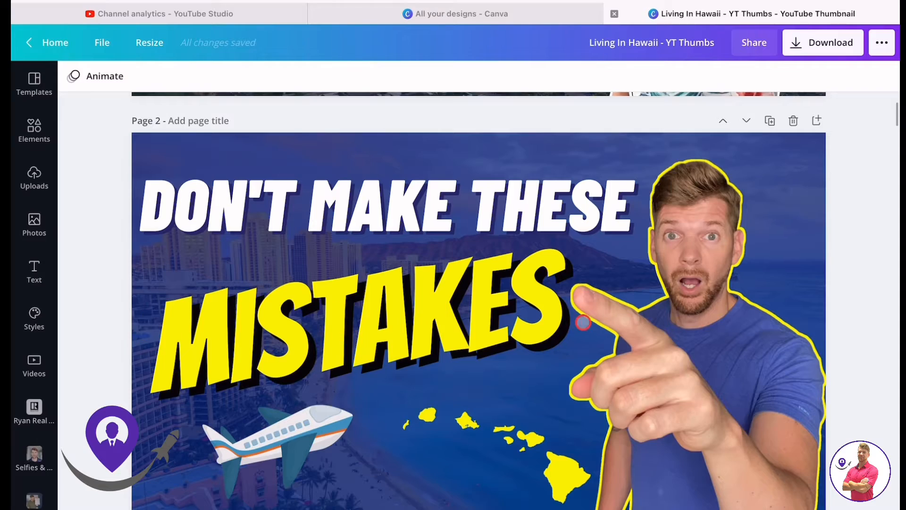
scroll(583, 322, "down", 20)
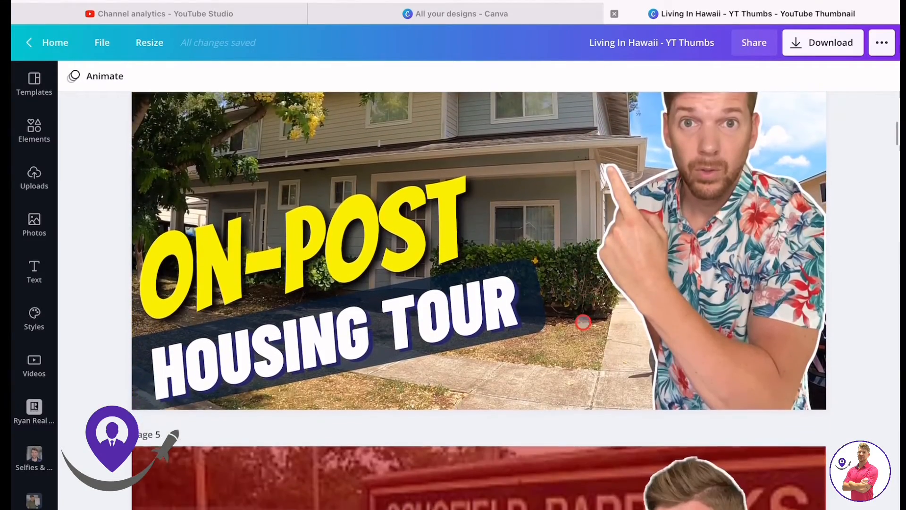
scroll(583, 322, "down", 3)
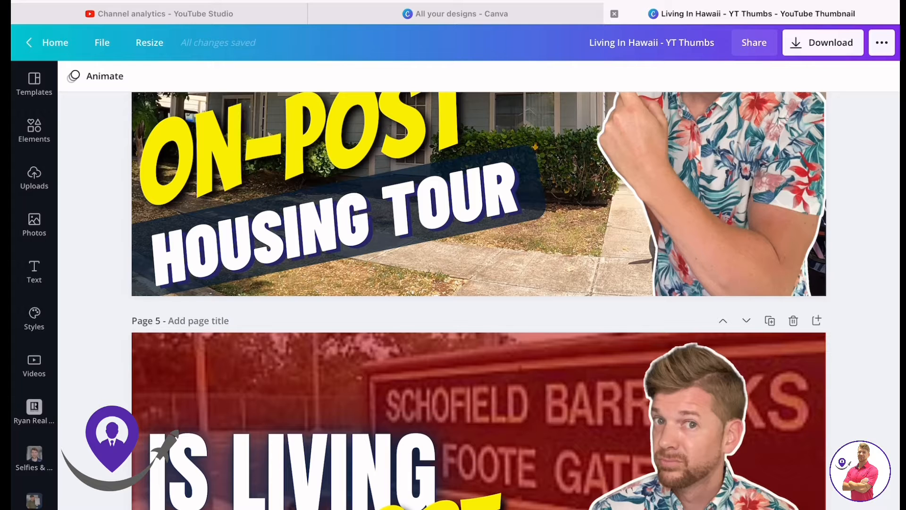
scroll(583, 322, "down", 15)
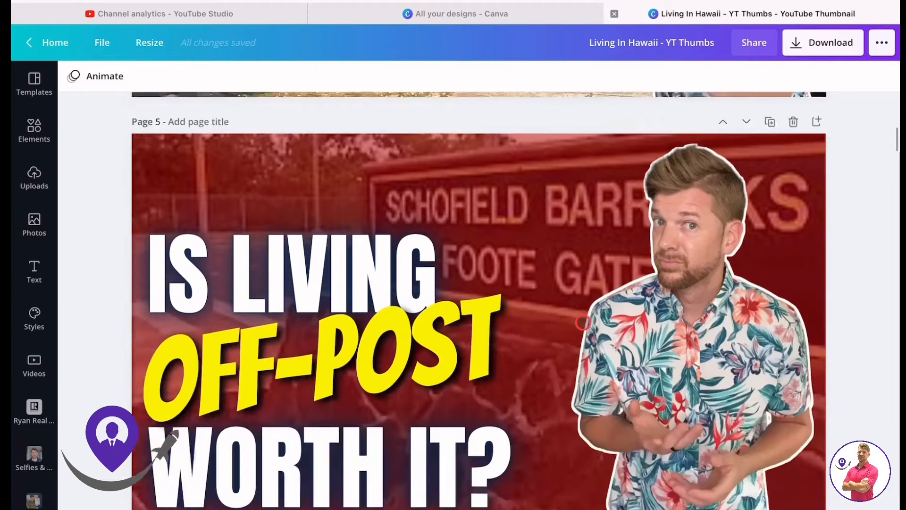
scroll(583, 323, "down", 5)
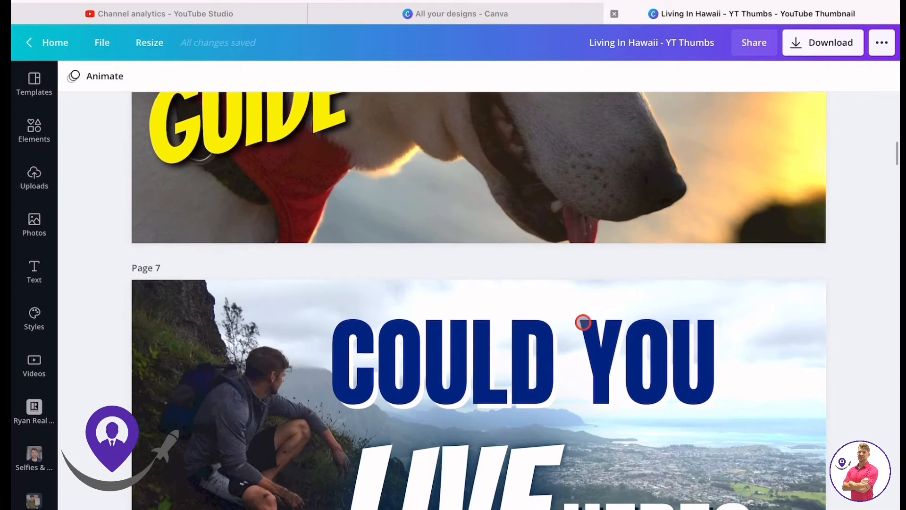
scroll(678, 368, "up", 15)
scroll(678, 368, "up", 20)
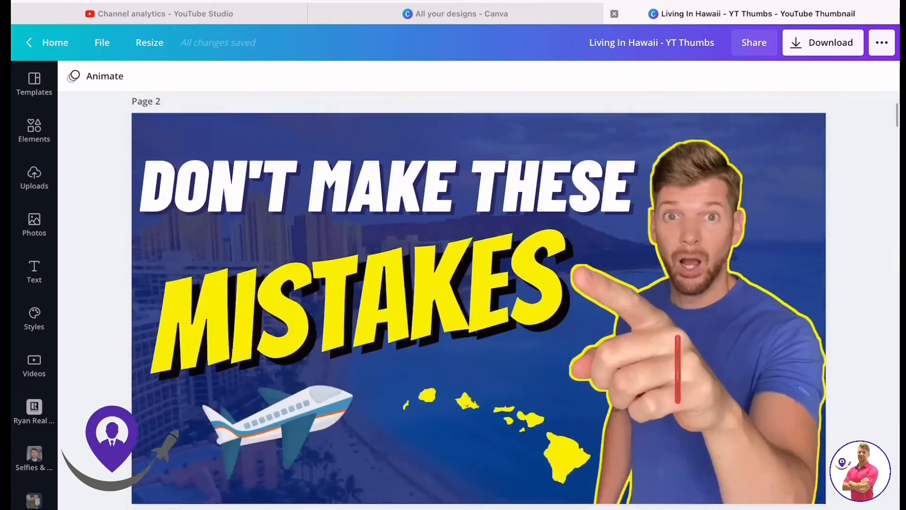
Return to the overview of all designs and search the new-design formats for youtube.
left_click(455, 14)
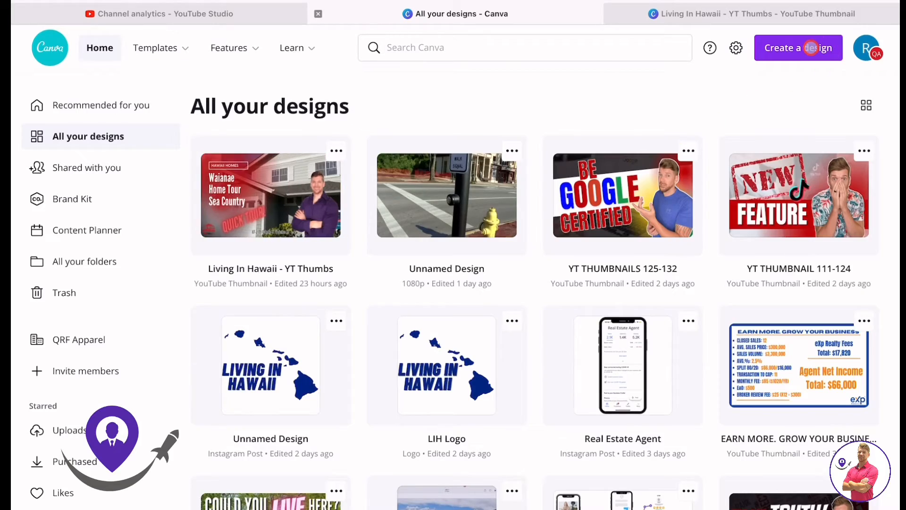
left_click(810, 48)
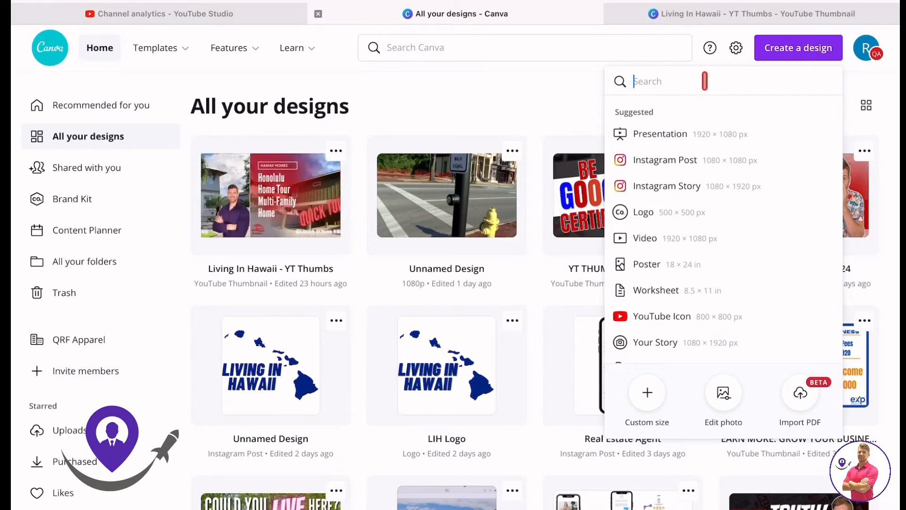
type("youtube")
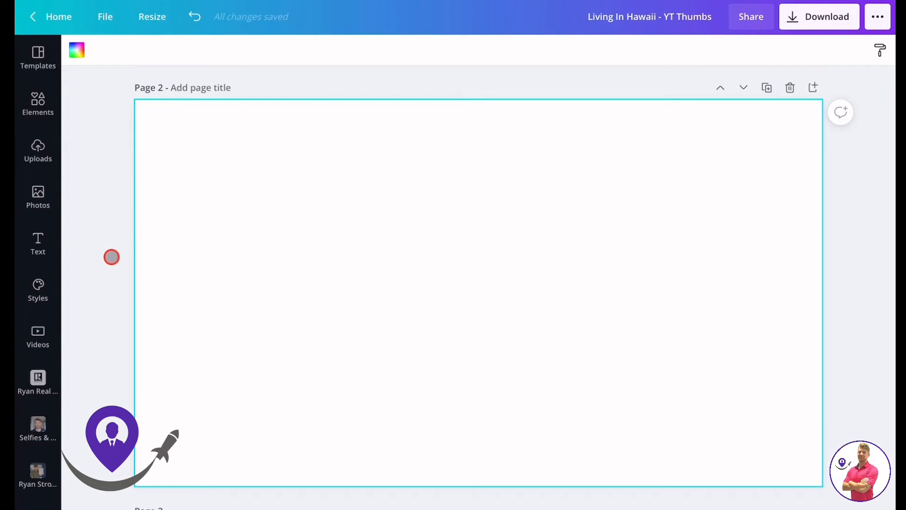
Search the photo library for hawaii and look through the results for a background for blank page 2.
left_click(40, 195)
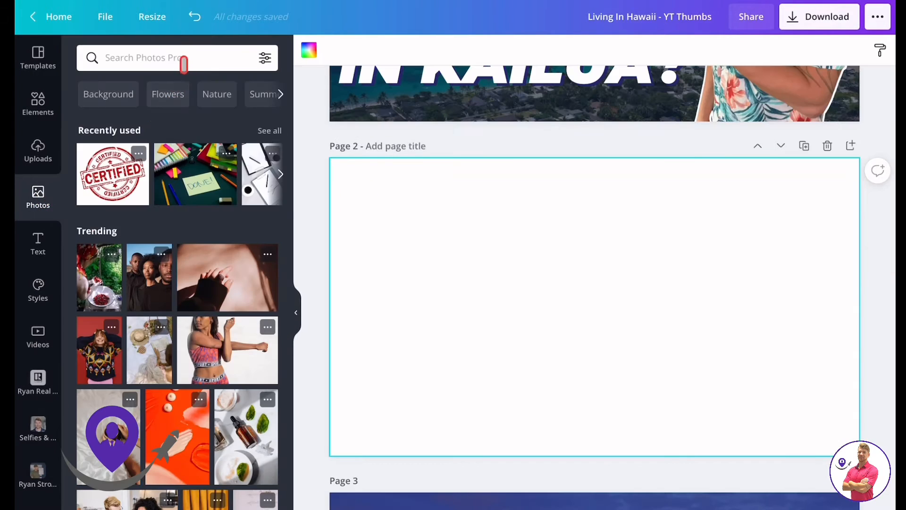
left_click(185, 57)
type("hawaii")
key("Return")
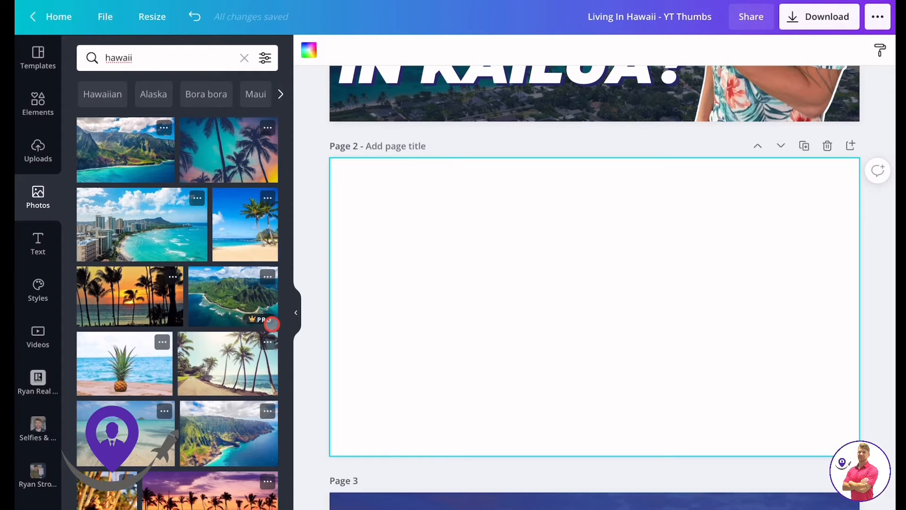
scroll(270, 324, "down", 5)
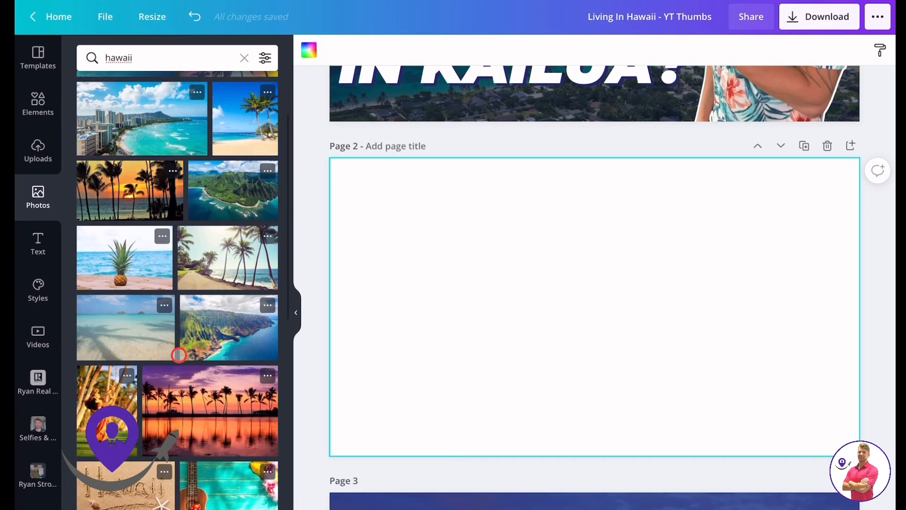
scroll(178, 354, "down", 6)
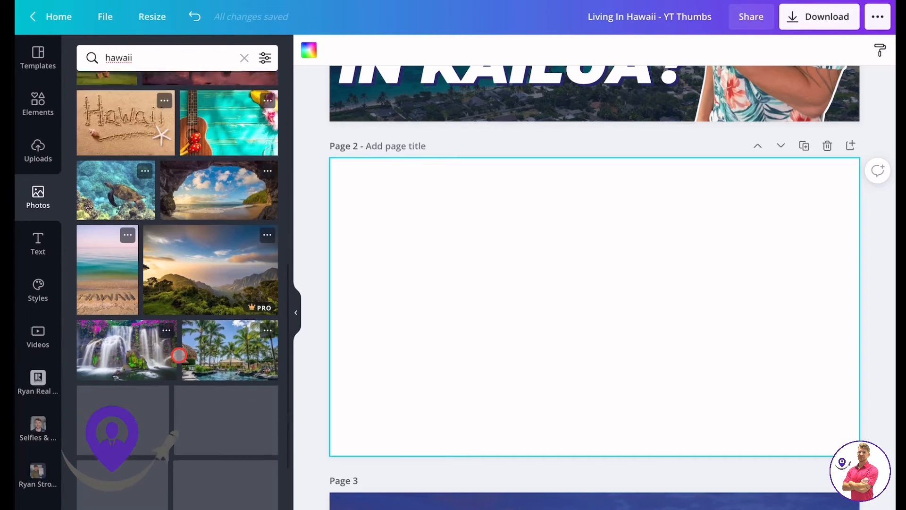
scroll(178, 354, "down", 1)
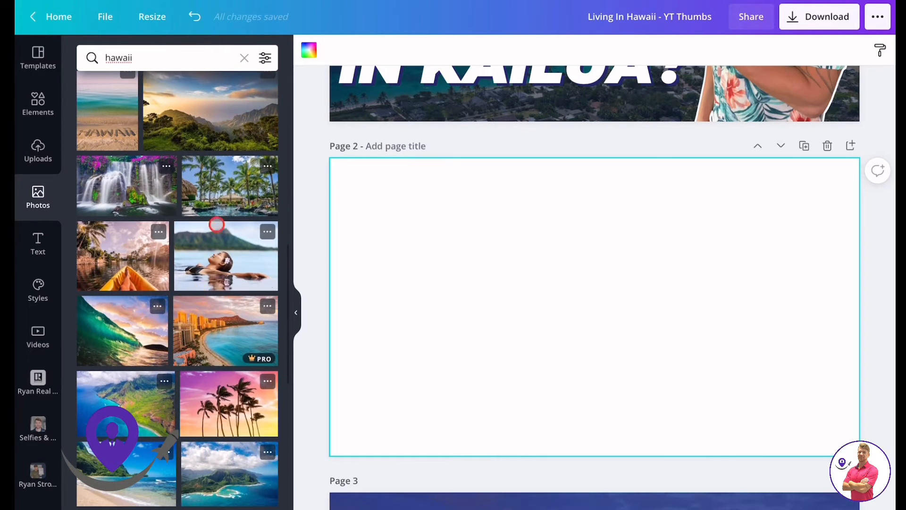
scroll(179, 354, "down", 1)
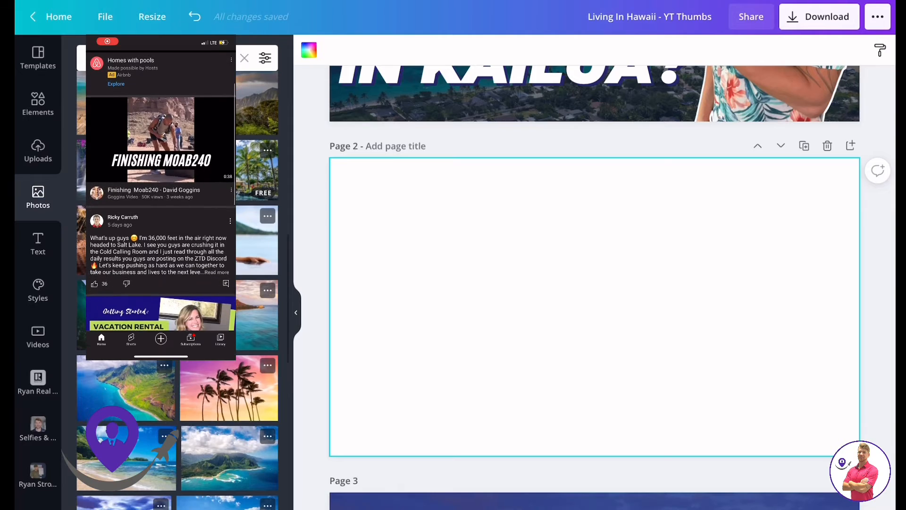
scroll(178, 355, "down", 1)
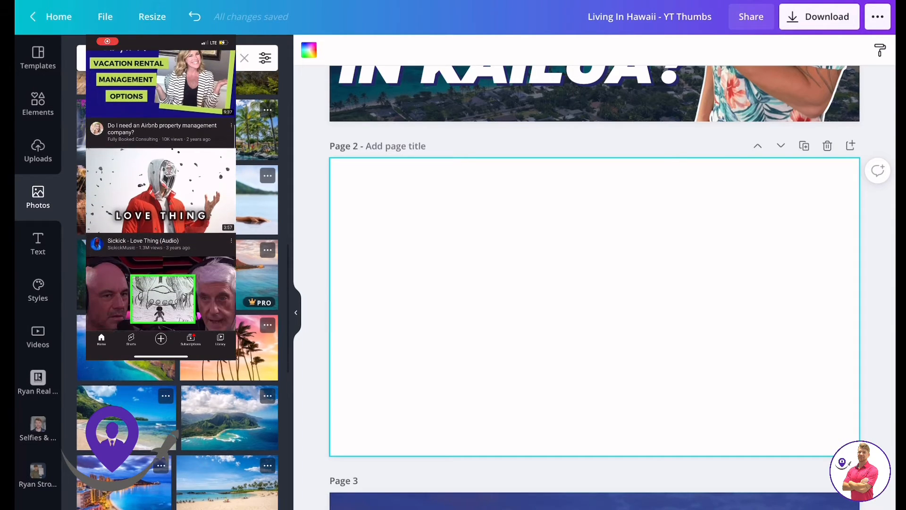
Try the sunset photo of the Waikiki coastline as page 2's background and remove it.
left_click_drag(178, 354, 340, 283)
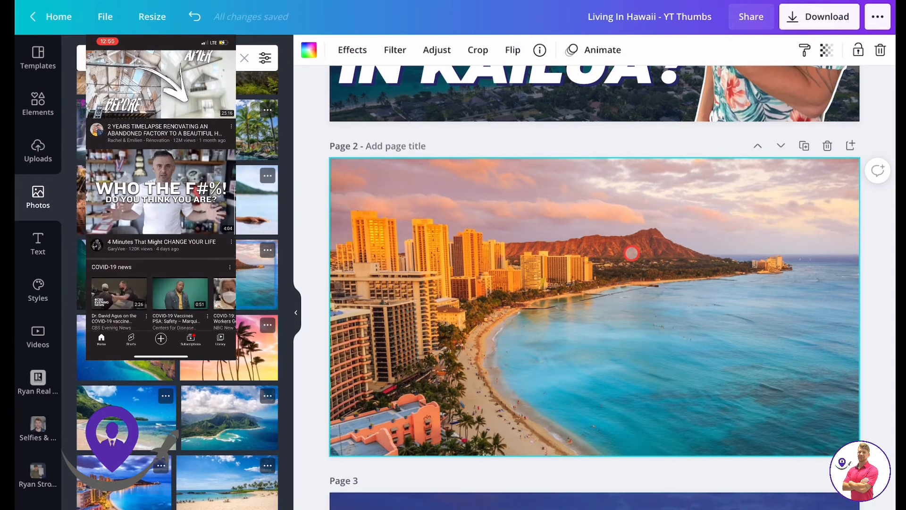
key("Delete")
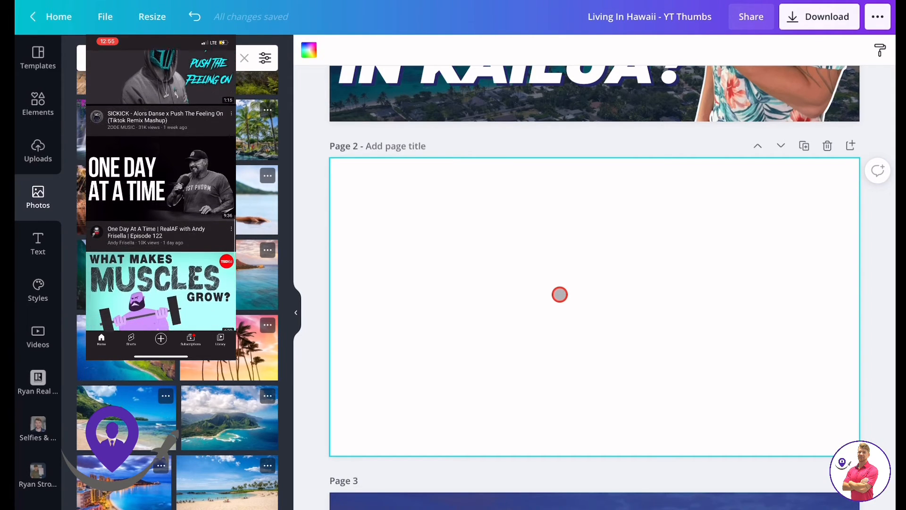
Examine the backgrounds, text and cut-out portraits of the thumbnails on pages 1 to 13 of the design.
scroll(559, 294, "down", 5)
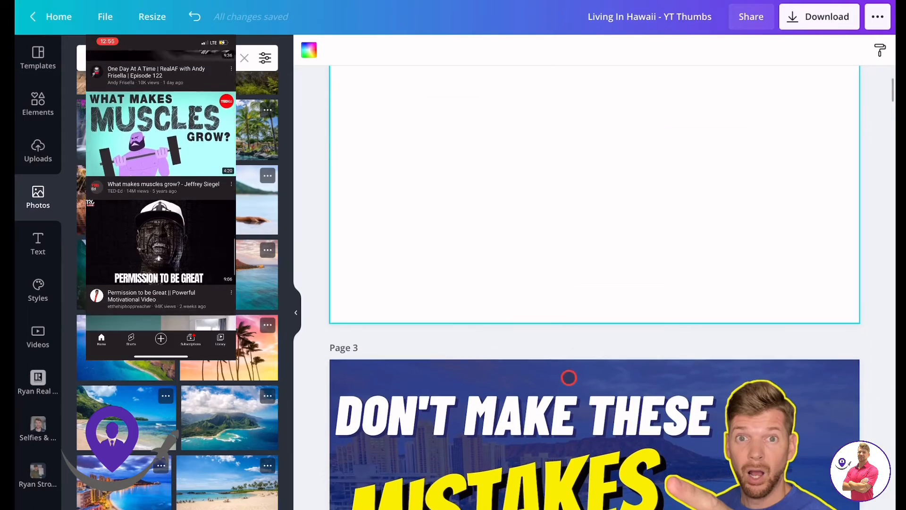
scroll(580, 370, "up", 10)
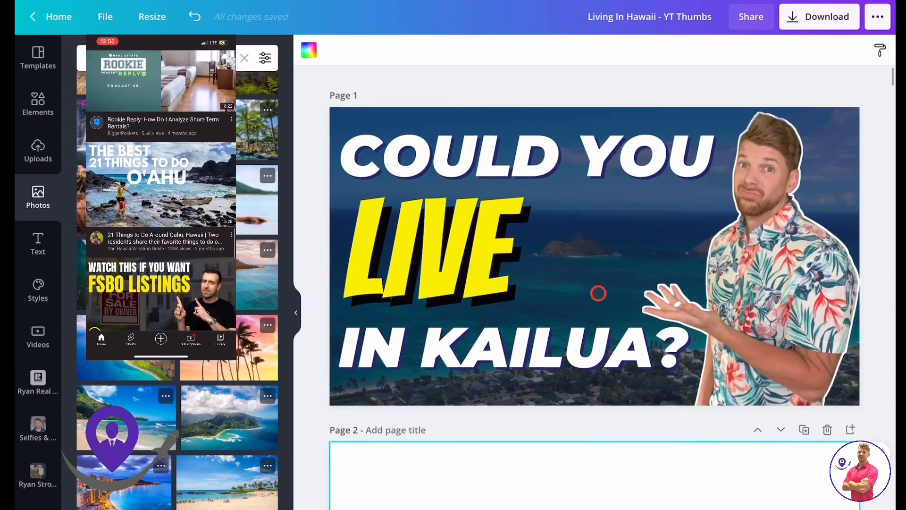
scroll(590, 246, "down", 7)
scroll(590, 246, "down", 11)
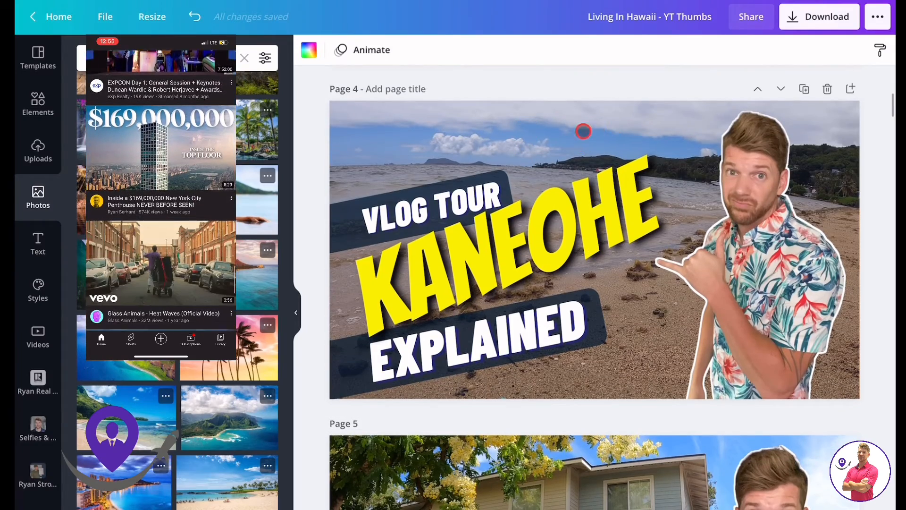
scroll(595, 137, "down", 3)
scroll(604, 141, "down", 9)
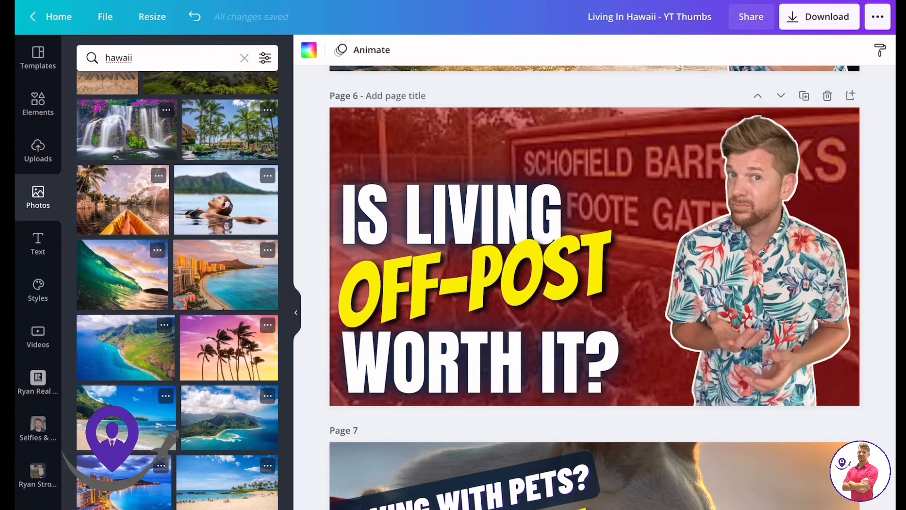
scroll(645, 212, "down", 2)
scroll(645, 213, "up", 15)
scroll(644, 213, "down", 14)
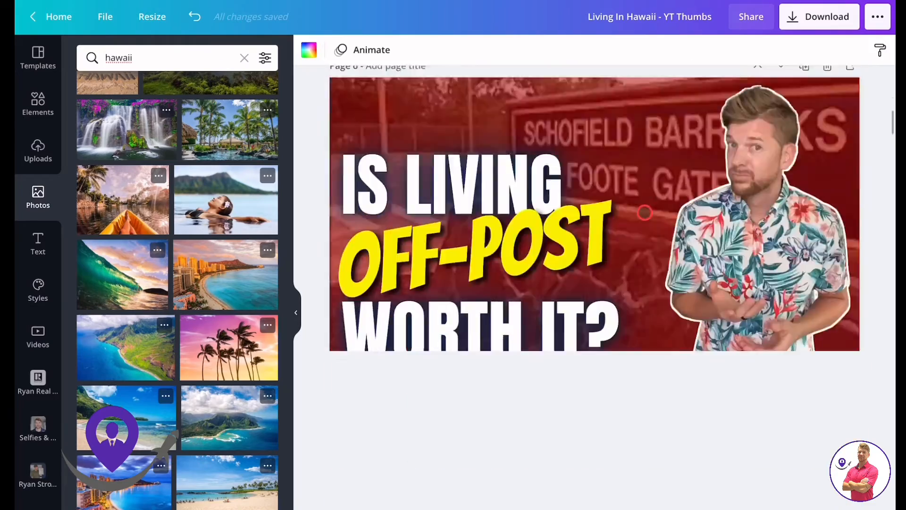
scroll(645, 212, "down", 15)
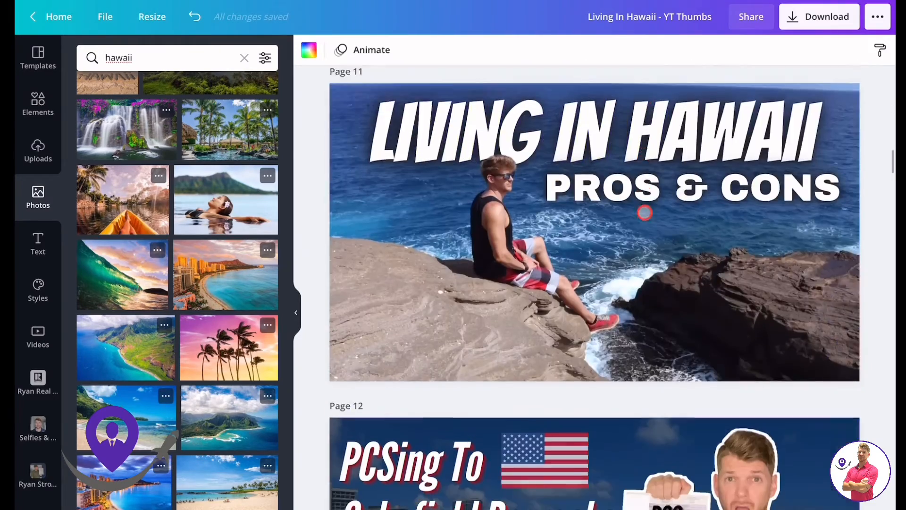
scroll(644, 213, "down", 12)
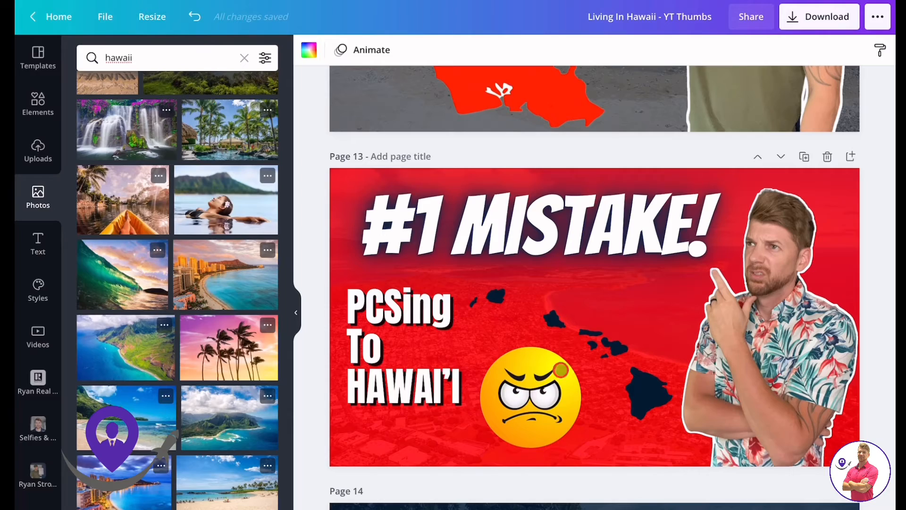
Set the background colour of blank page 2 to black #000000.
scroll(604, 325, "up", 20)
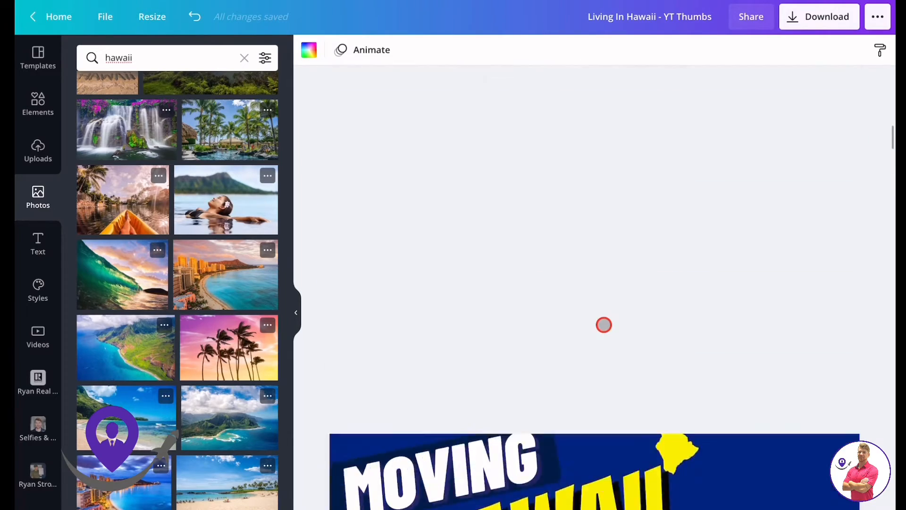
scroll(604, 325, "up", 12)
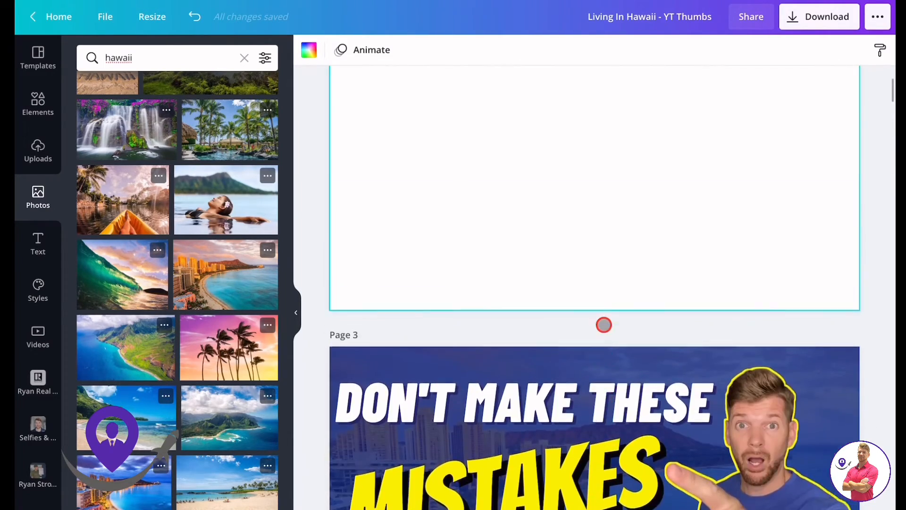
left_click(309, 50)
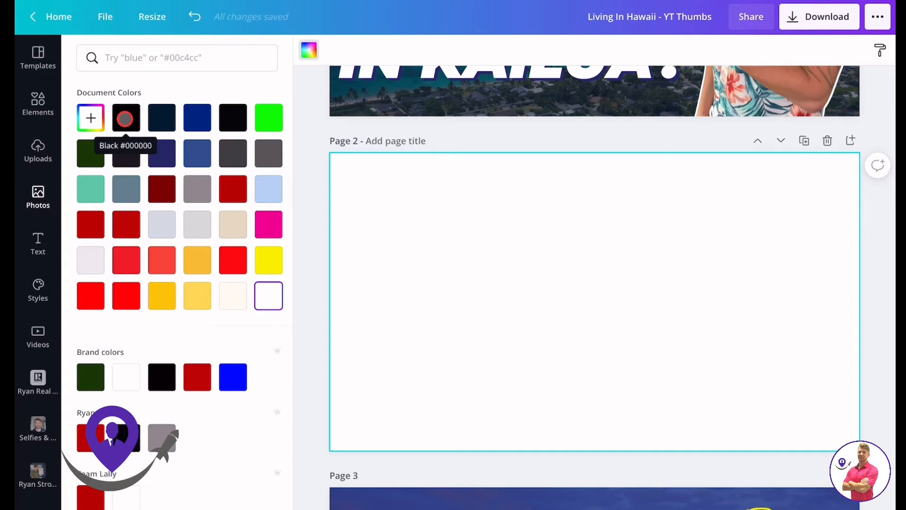
left_click(121, 116)
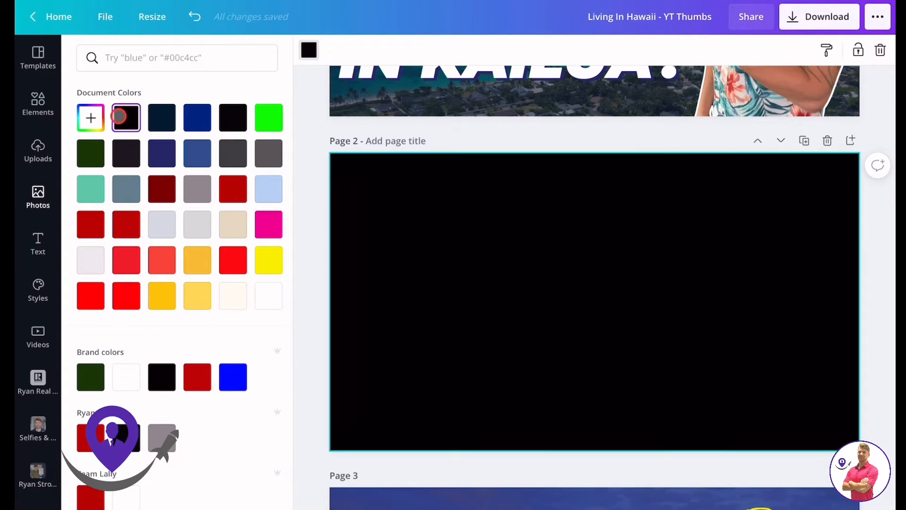
Fill page 2's background with the sunset photo of the Waikiki coastline and high-rises from the hawaii photo results.
left_click(38, 200)
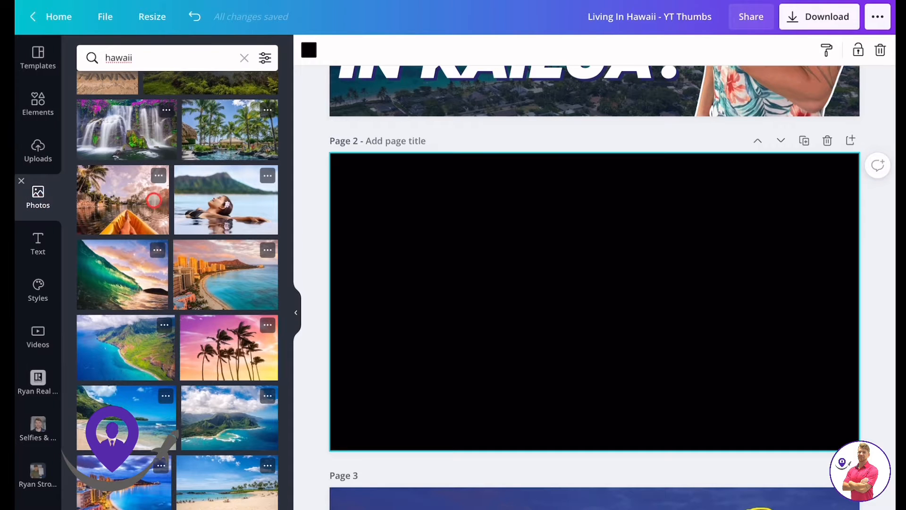
scroll(199, 246, "down", 1)
left_click(230, 258)
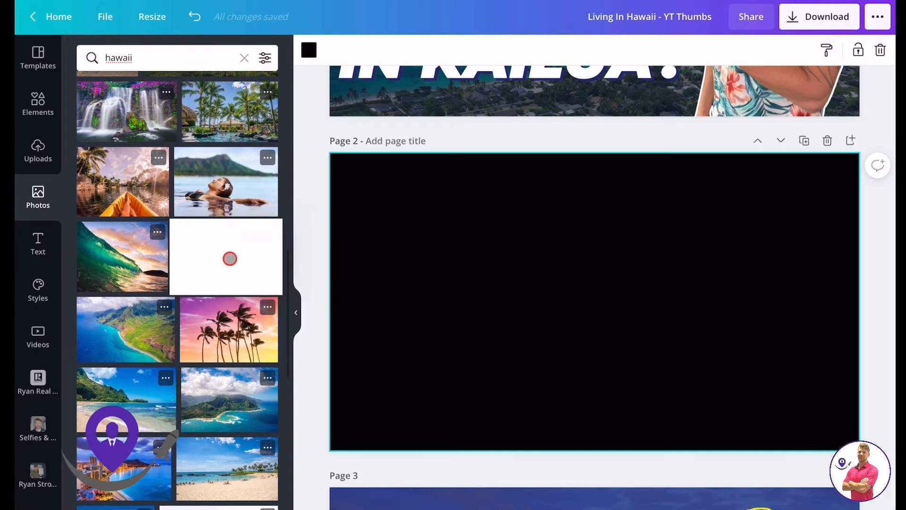
left_click_drag(230, 258, 349, 261)
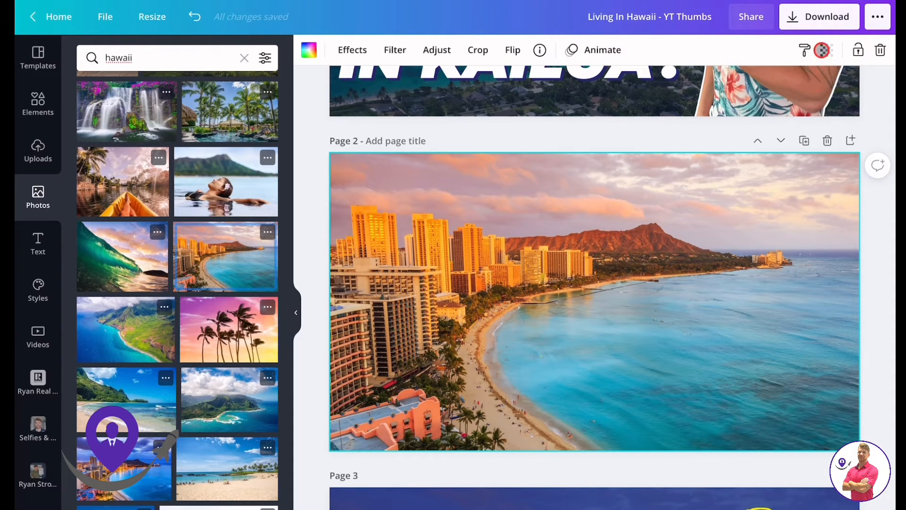
Set the transparency of page 2's background photo to 50 so the black darkens it.
left_click(827, 50)
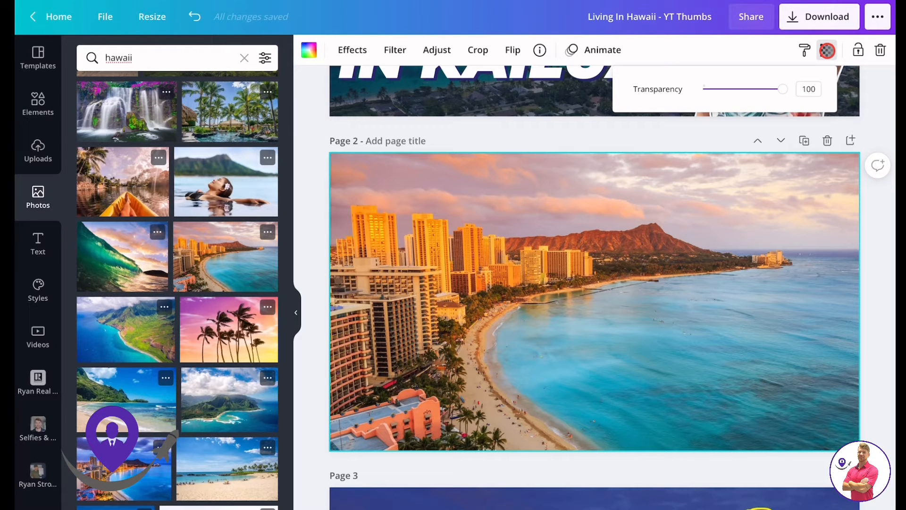
left_click_drag(782, 89, 742, 90)
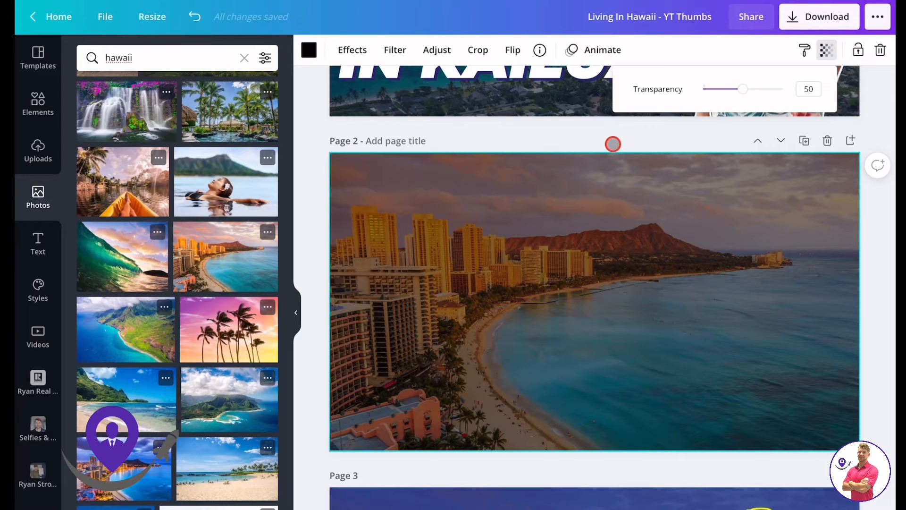
left_click(613, 143)
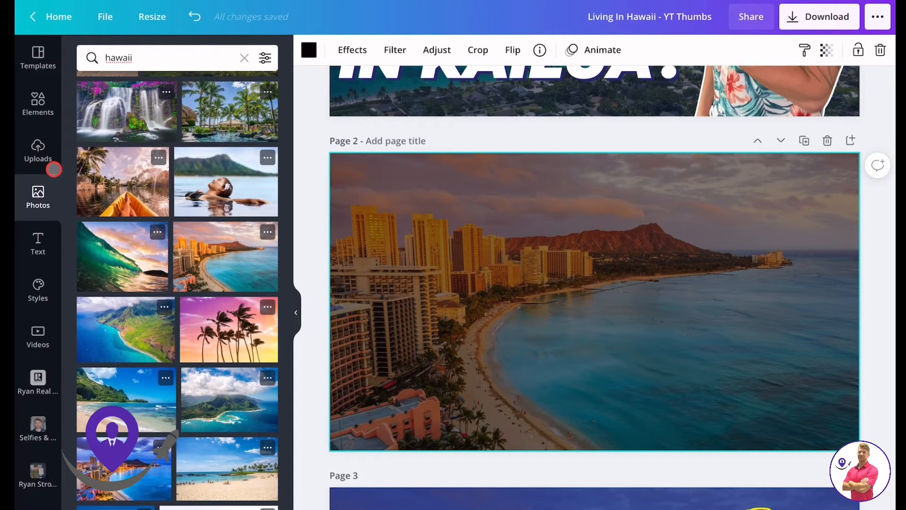
Add the blue-shirt portrait with both hands open from the Selfies & Headshots folder to page 2, slightly right of centre.
left_click(38, 149)
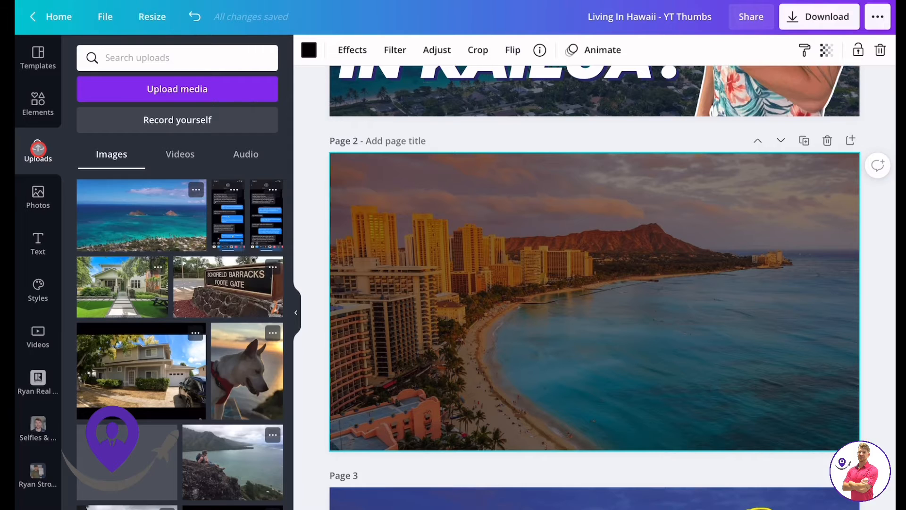
scroll(175, 264, "down", 3)
scroll(175, 264, "down", 6)
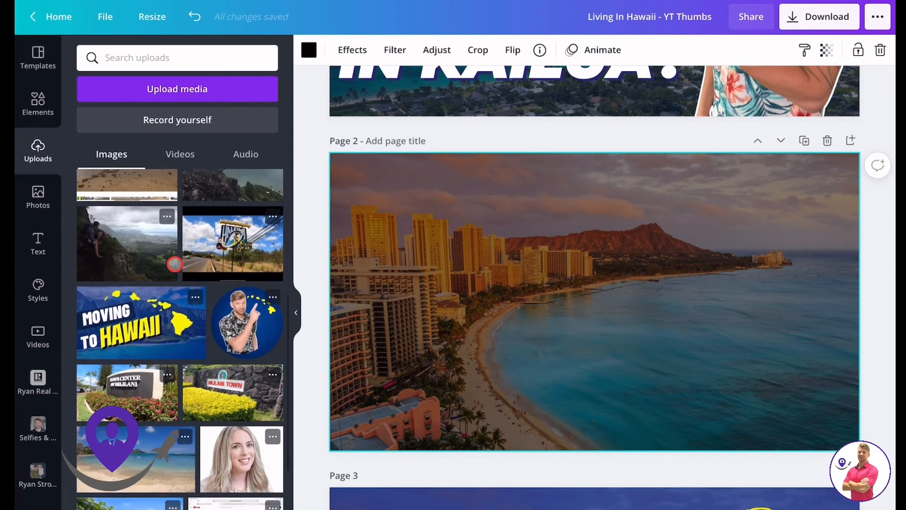
scroll(175, 264, "up", 10)
scroll(61, 396, "down", 1)
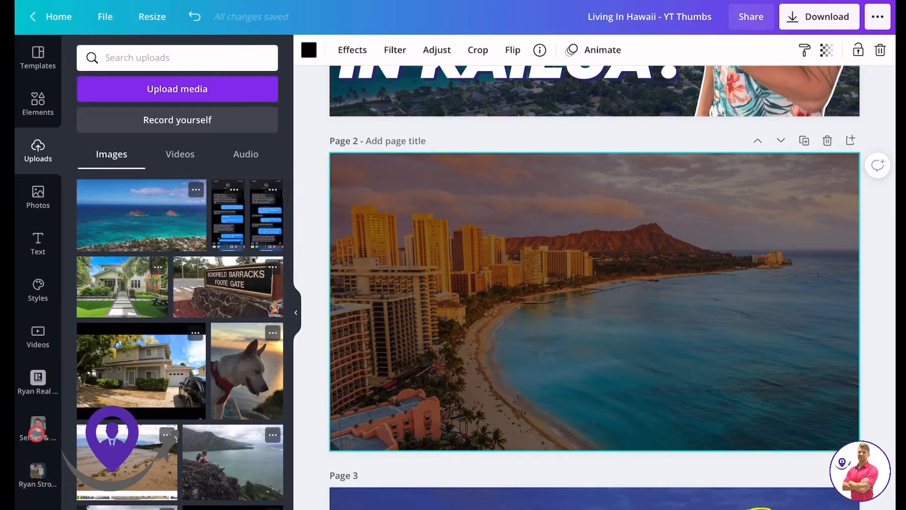
left_click(38, 425)
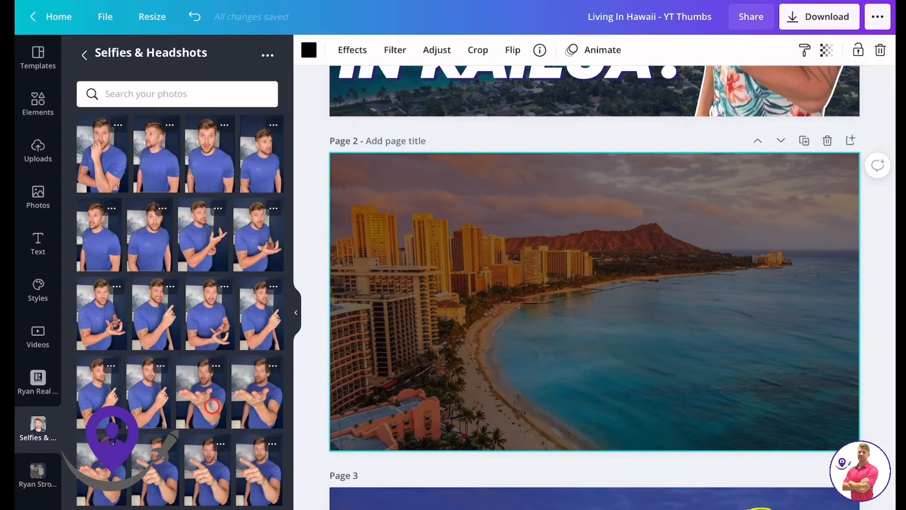
scroll(211, 396, "down", 10)
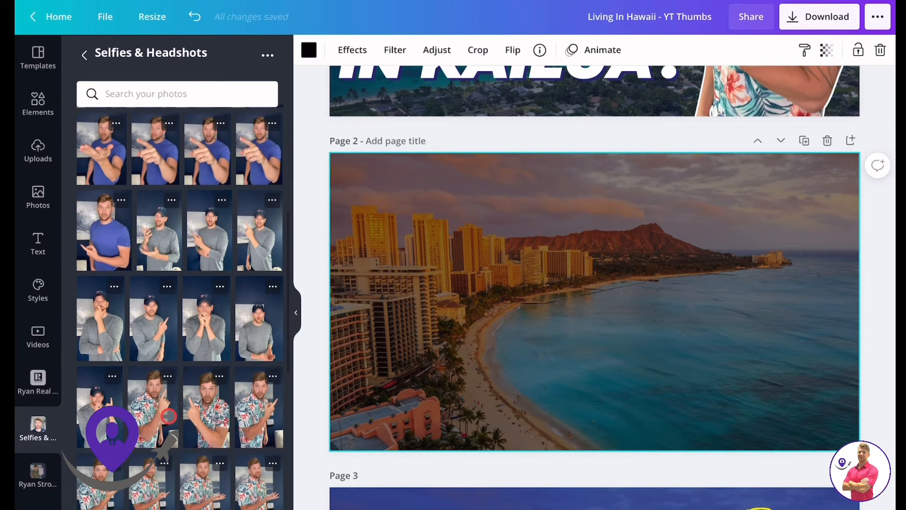
scroll(208, 387, "down", 4)
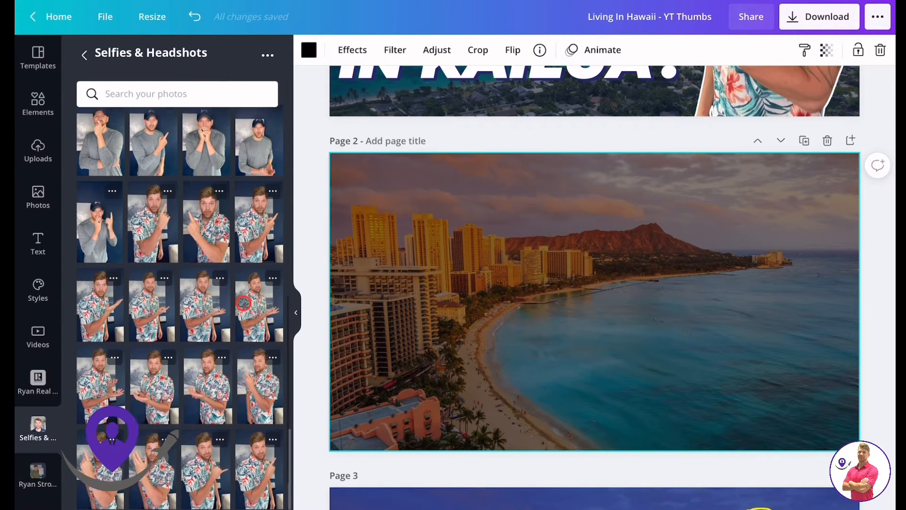
scroll(242, 301, "up", 3)
scroll(244, 303, "up", 6)
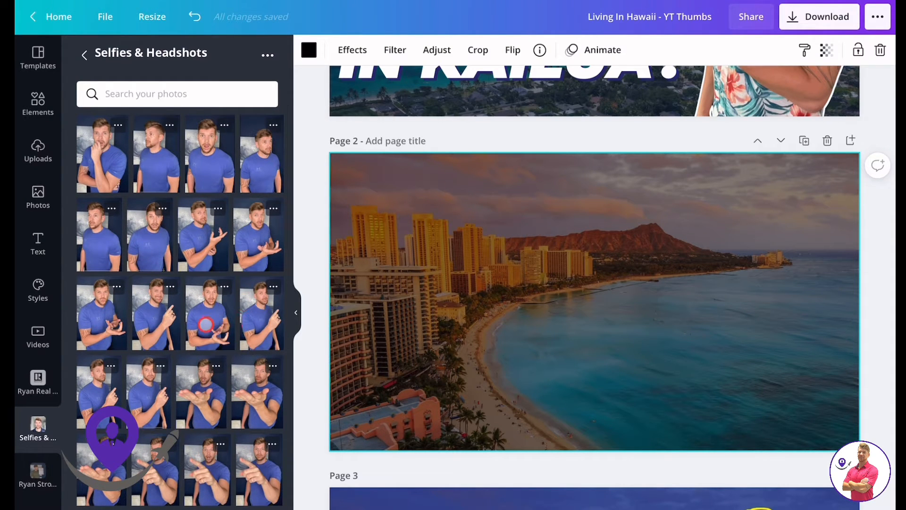
left_click(205, 324)
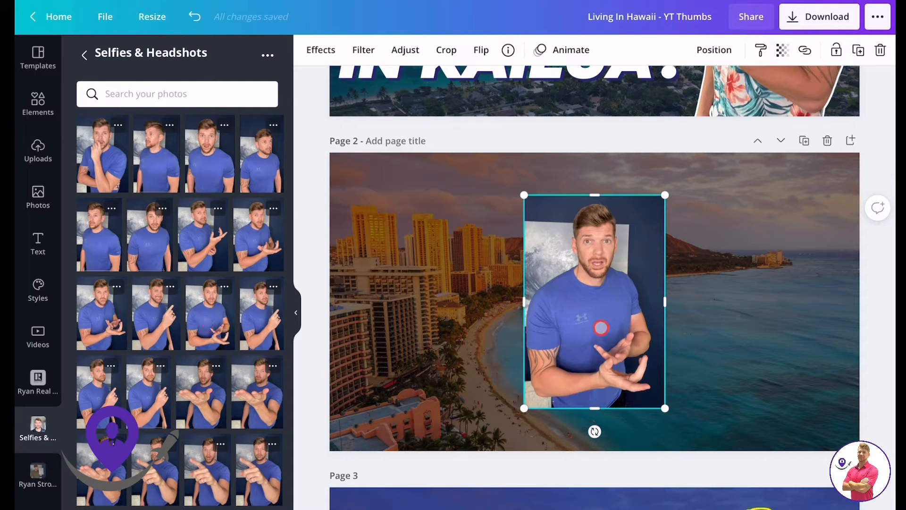
left_click_drag(601, 327, 685, 317)
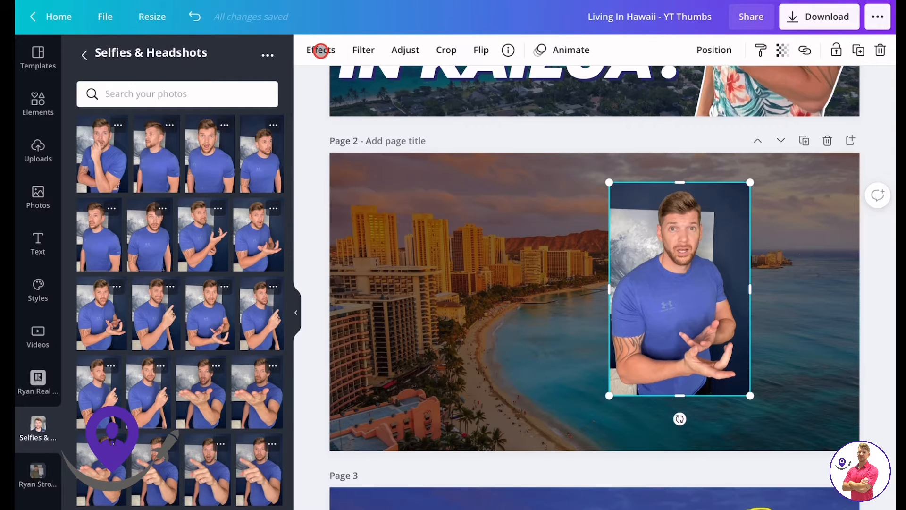
Remove the background from the portrait on page 2 with Background Remover.
left_click(321, 51)
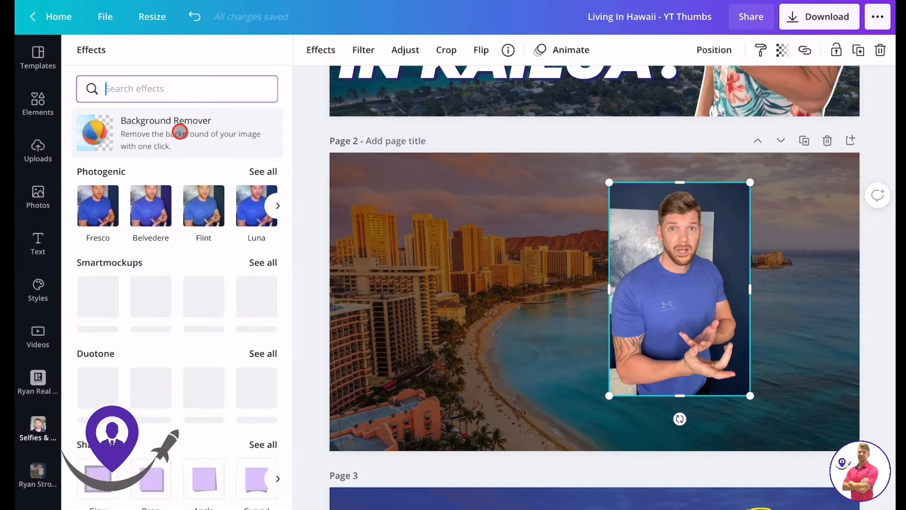
left_click(180, 131)
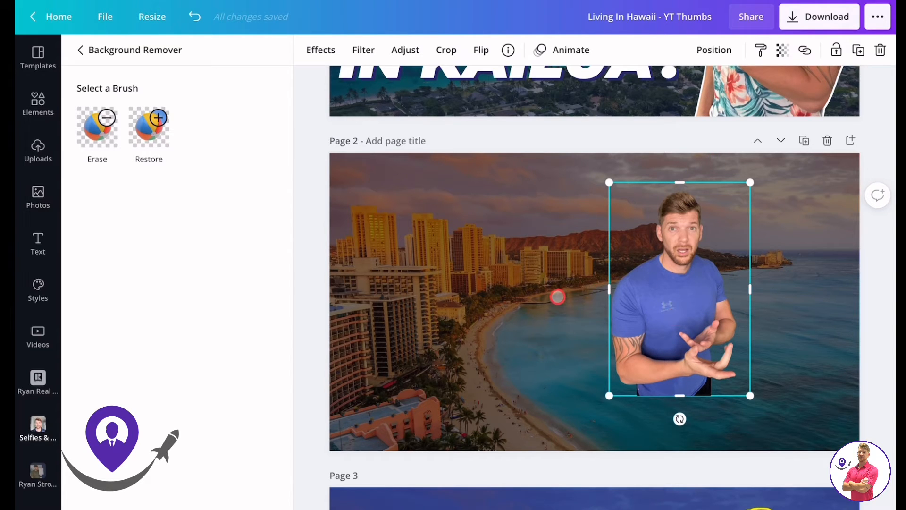
left_click(558, 296)
left_click(558, 296)
Move the cut-out portrait to the lower right corner of page 2 and enlarge it to about the full page height.
scroll(558, 296, "up", 5)
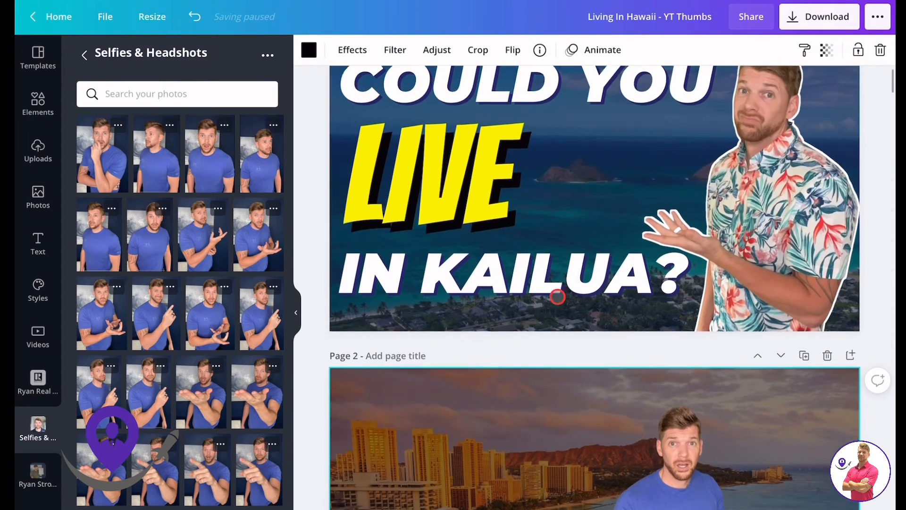
scroll(558, 296, "down", 10)
scroll(558, 296, "down", 7)
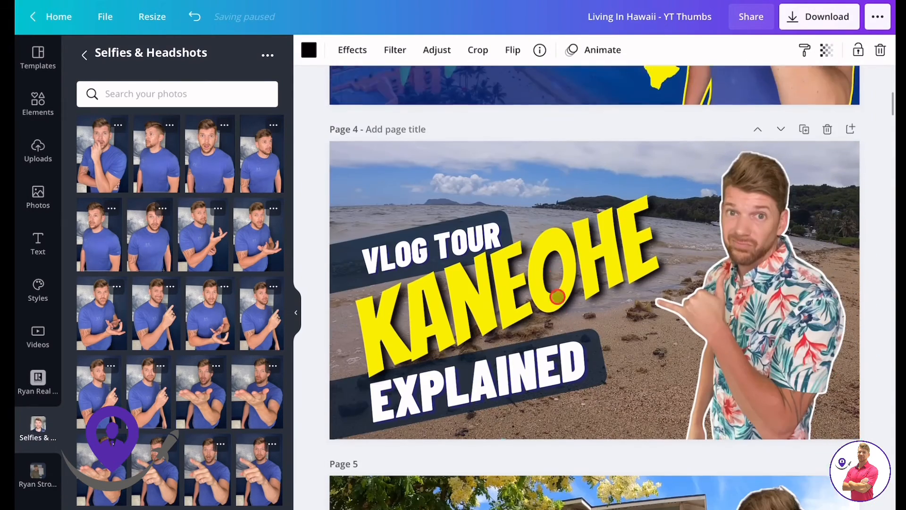
scroll(757, 401, "down", 1)
scroll(757, 401, "up", 15)
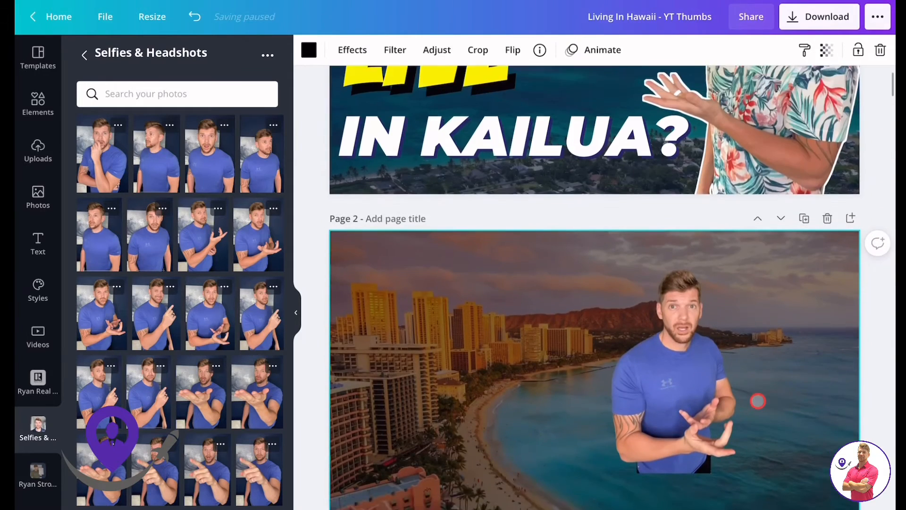
scroll(758, 400, "down", 2)
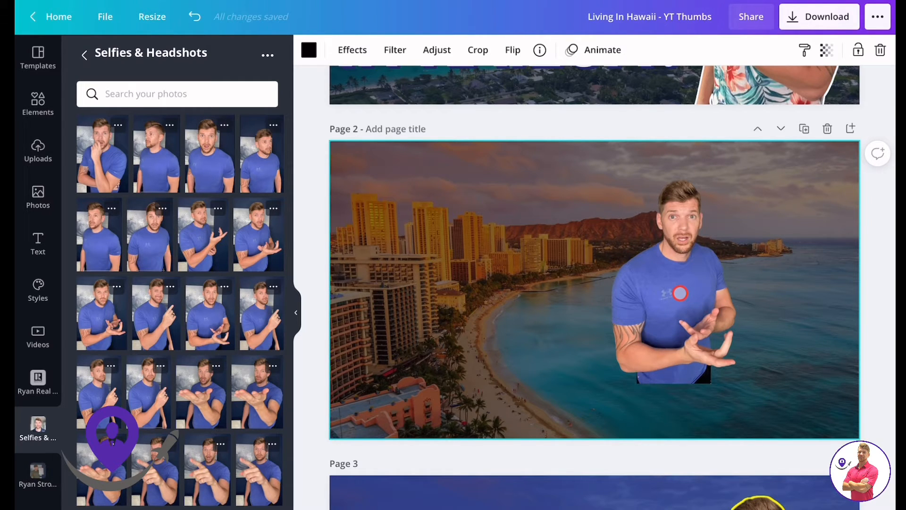
left_click_drag(680, 293, 799, 356)
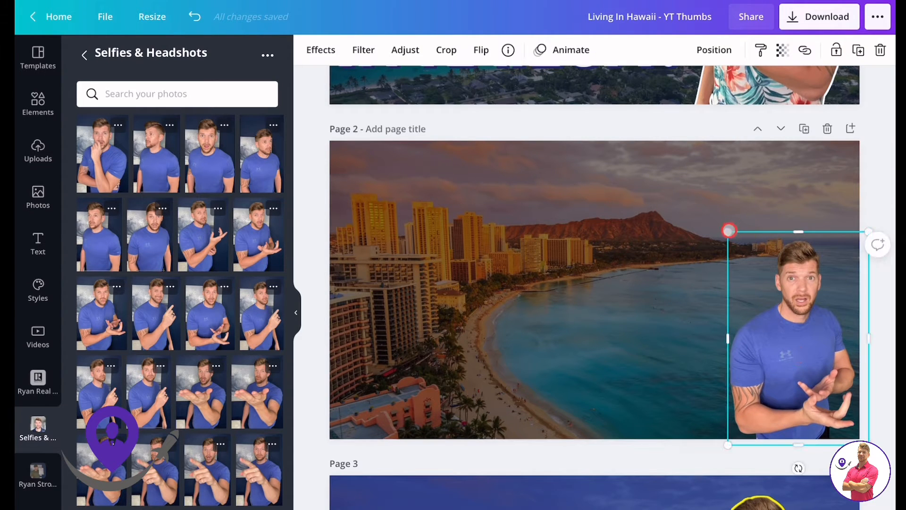
left_click_drag(729, 230, 581, 191)
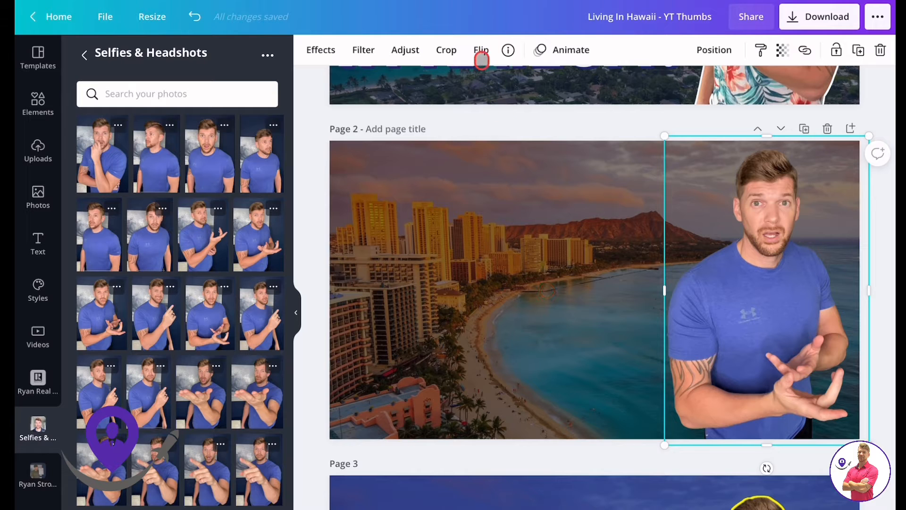
Flip the portrait horizontally and align its frame with the right edge of page 2.
left_click(481, 51)
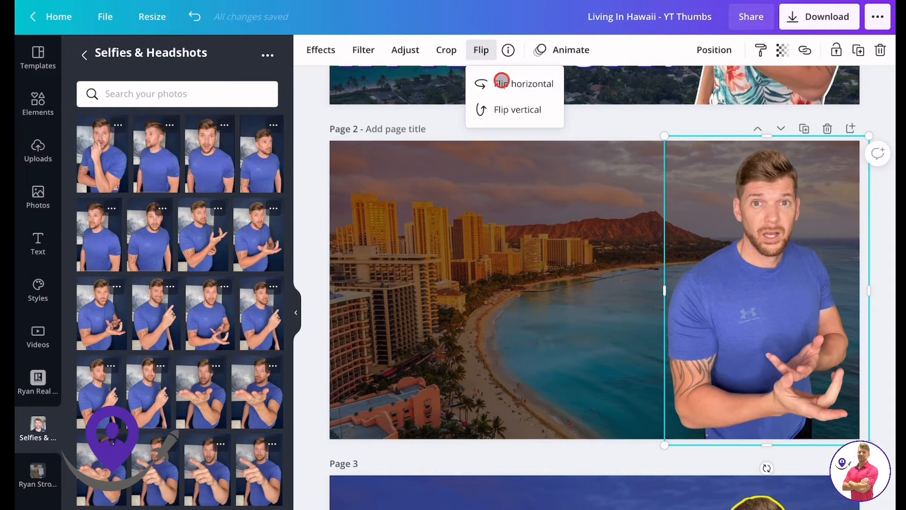
left_click(504, 82)
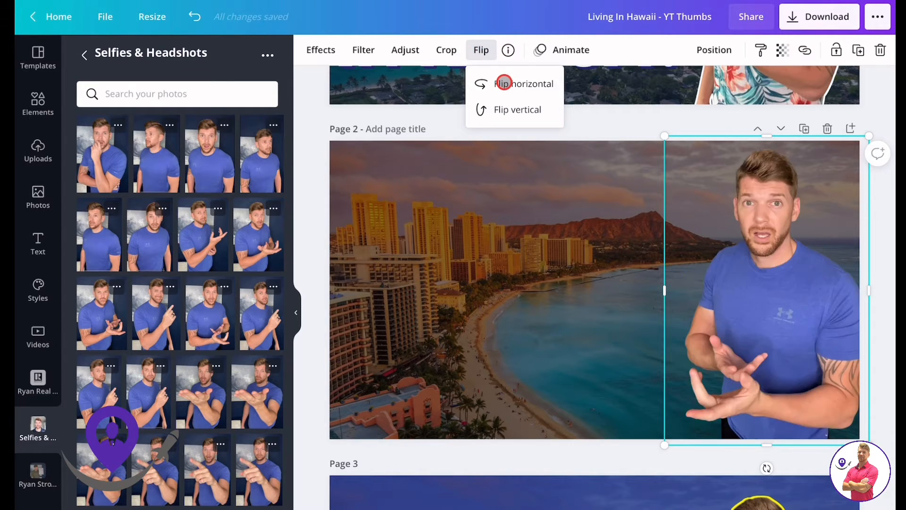
left_click(560, 285)
left_click(771, 303)
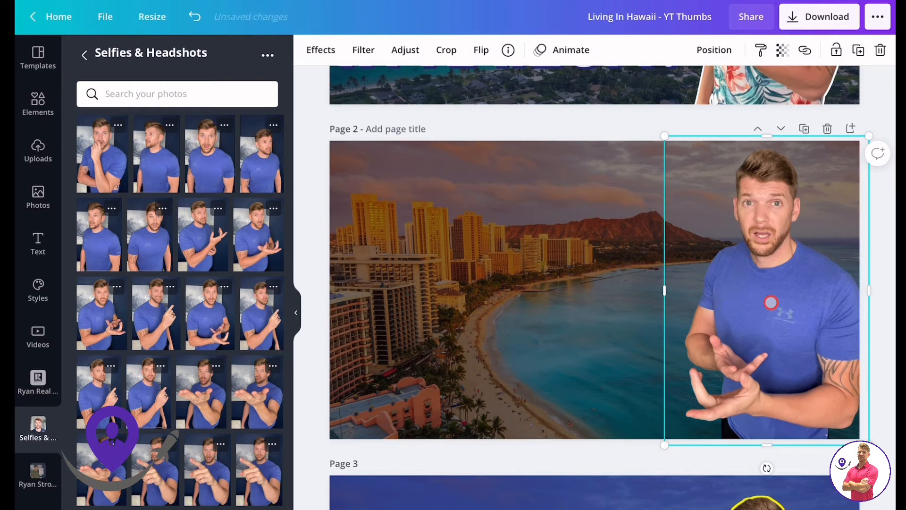
left_click_drag(771, 303, 758, 303)
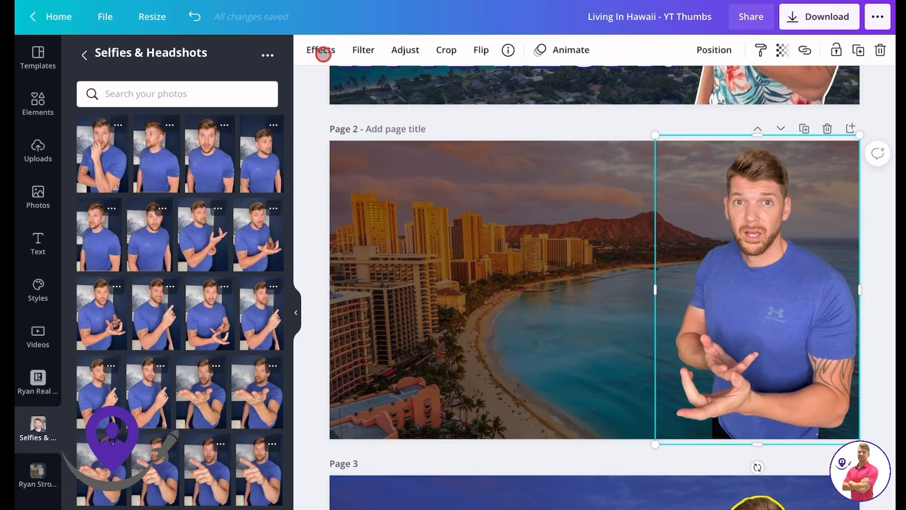
Apply a Glow shadow to the portrait with blur 0 and transparency 100 for a hard outline.
left_click(324, 53)
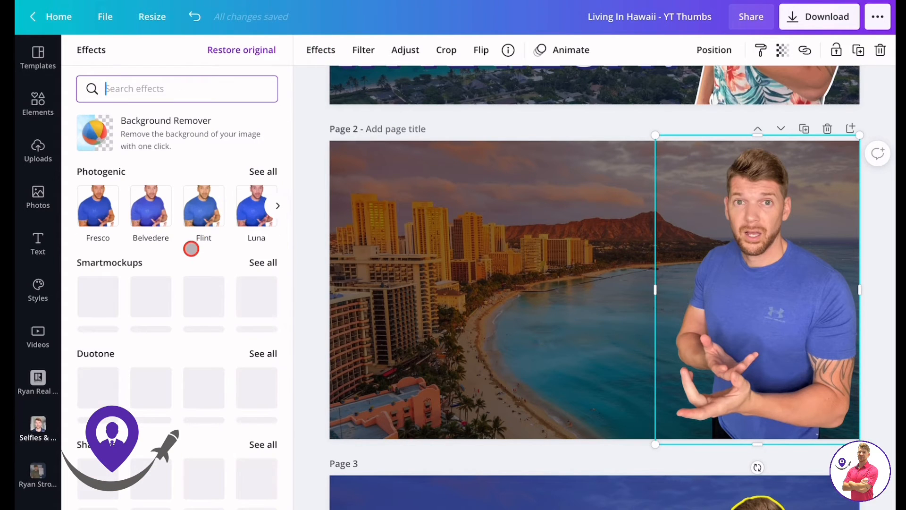
scroll(191, 247, "down", 3)
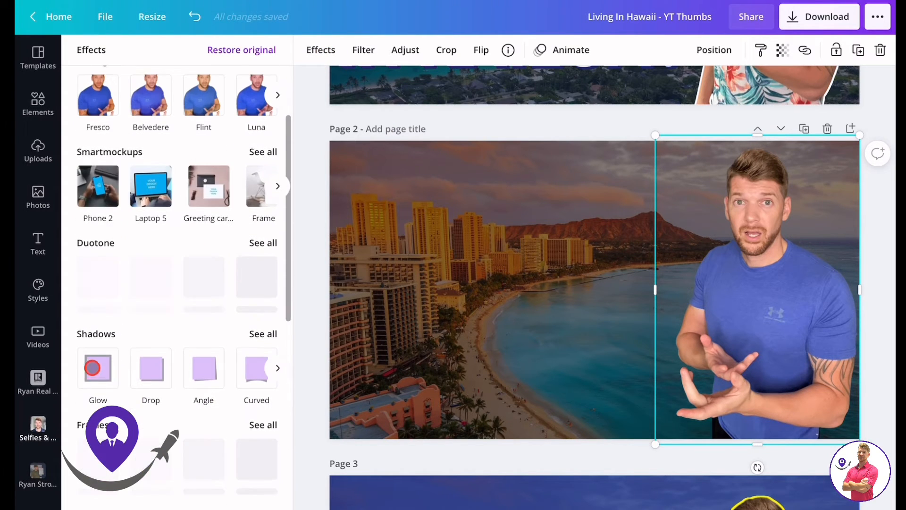
left_click(95, 368)
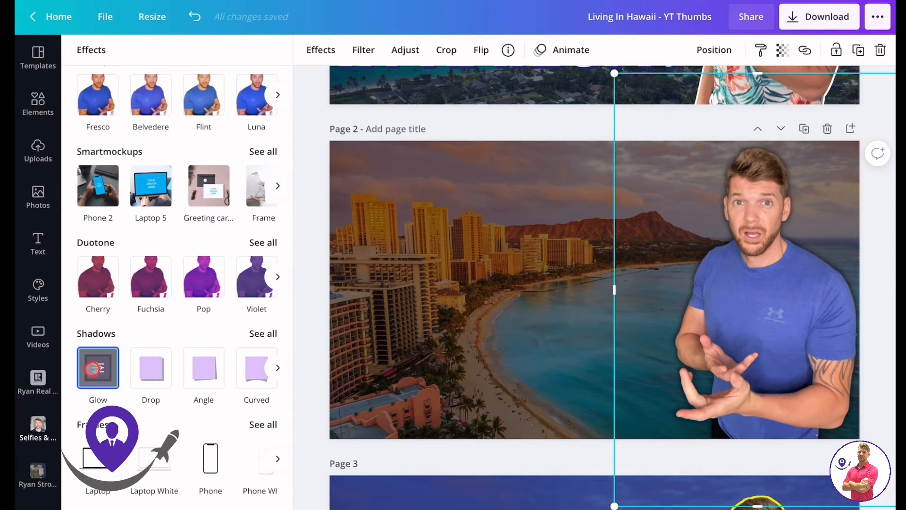
left_click(95, 368)
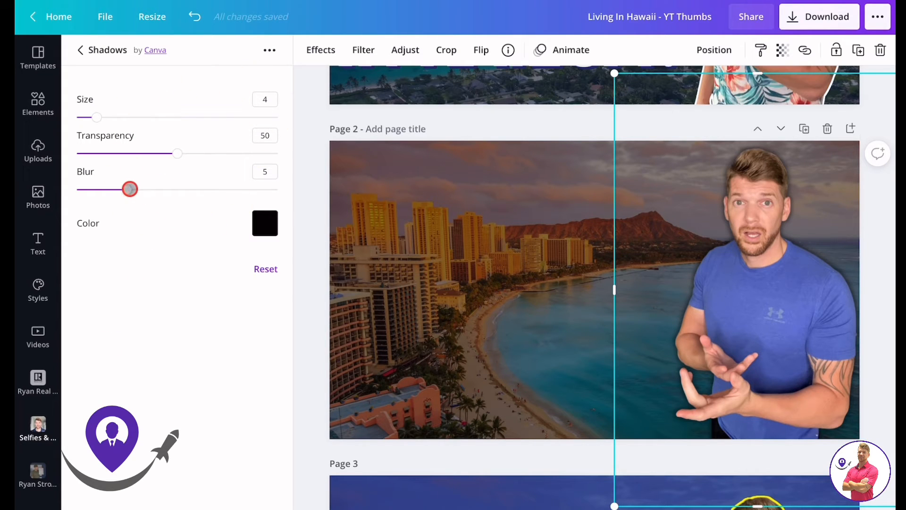
left_click_drag(127, 191, 71, 190)
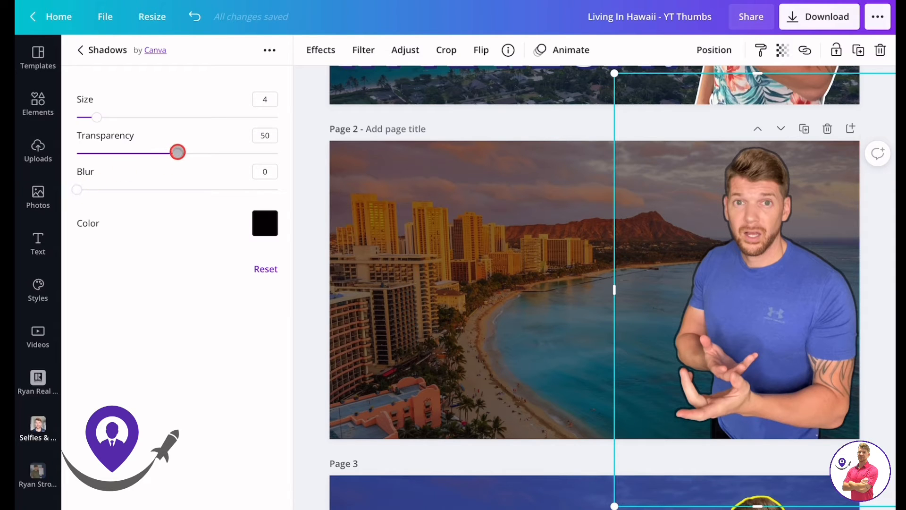
left_click_drag(177, 154, 290, 156)
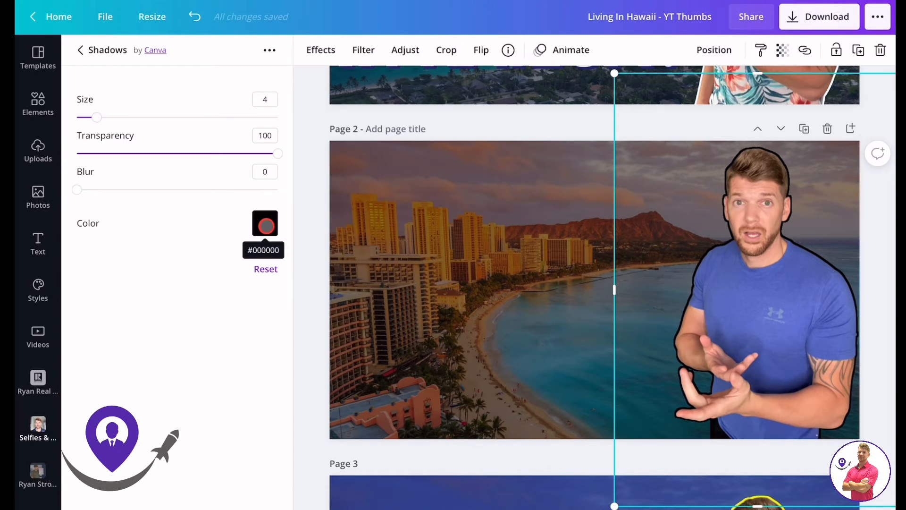
Try white as the portrait's glow colour and settle on the bright yellow document colour.
left_click(265, 226)
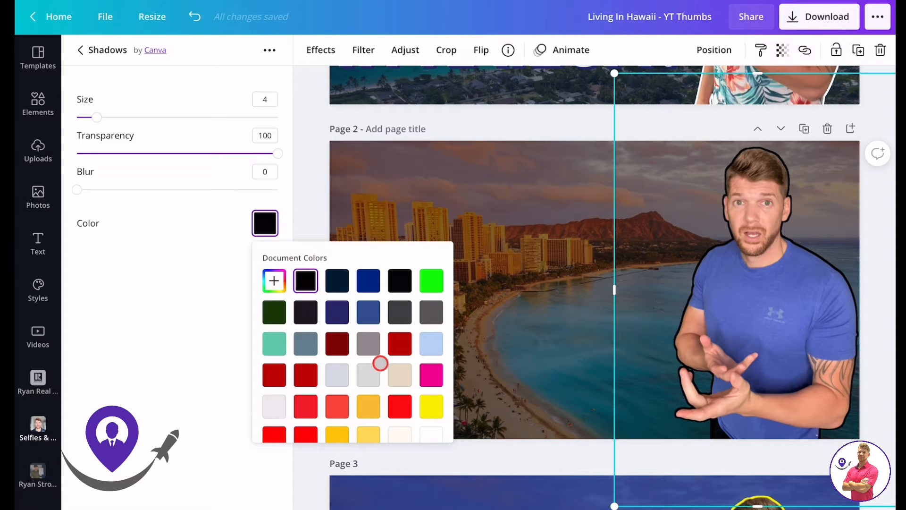
left_click(429, 399)
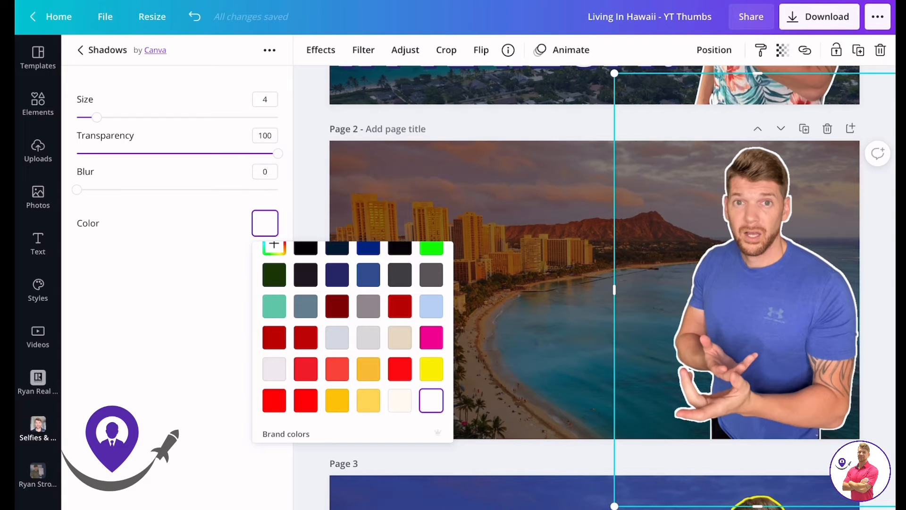
left_click(431, 369)
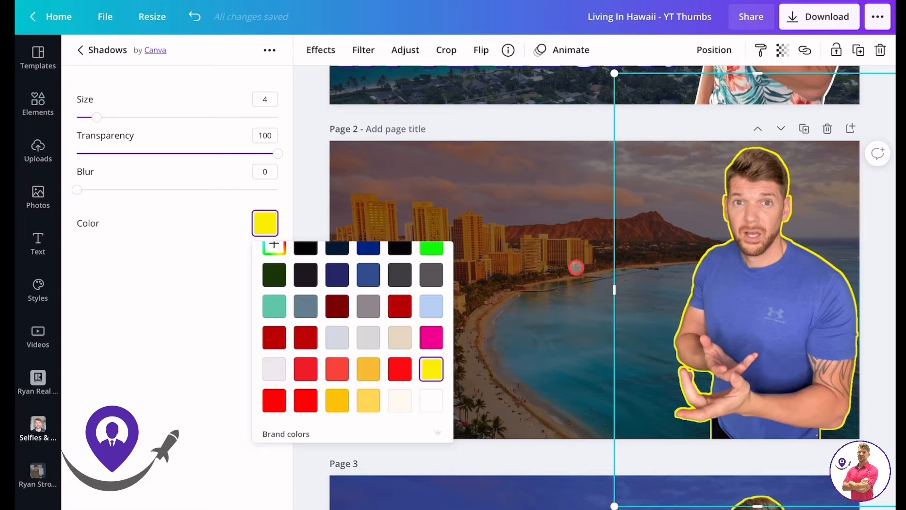
left_click(576, 268)
Try adding a second Glow shadow in white around the yellow-outlined portrait on page 2.
scroll(576, 268, "down", 7)
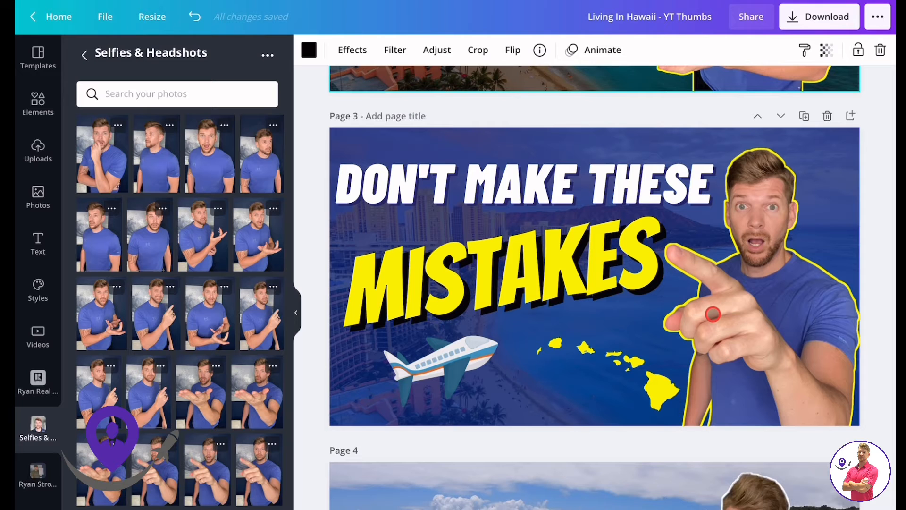
scroll(713, 314, "up", 8)
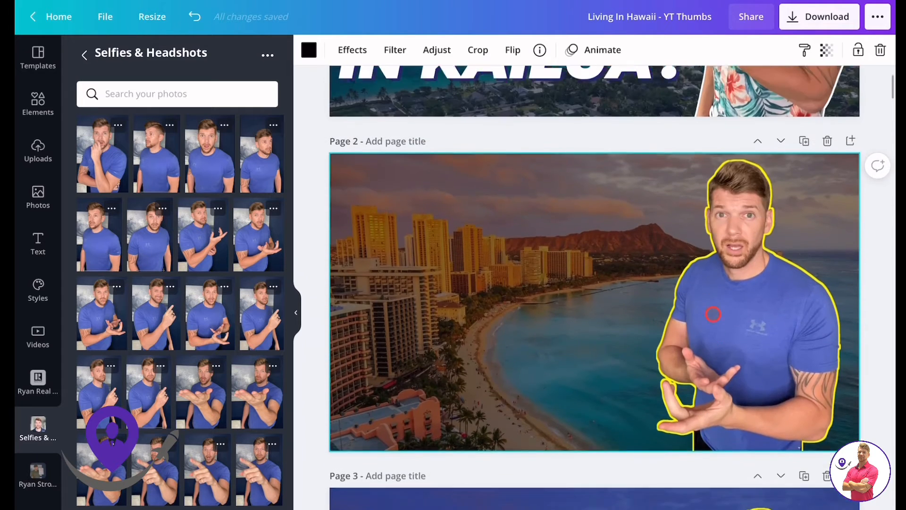
left_click(713, 314)
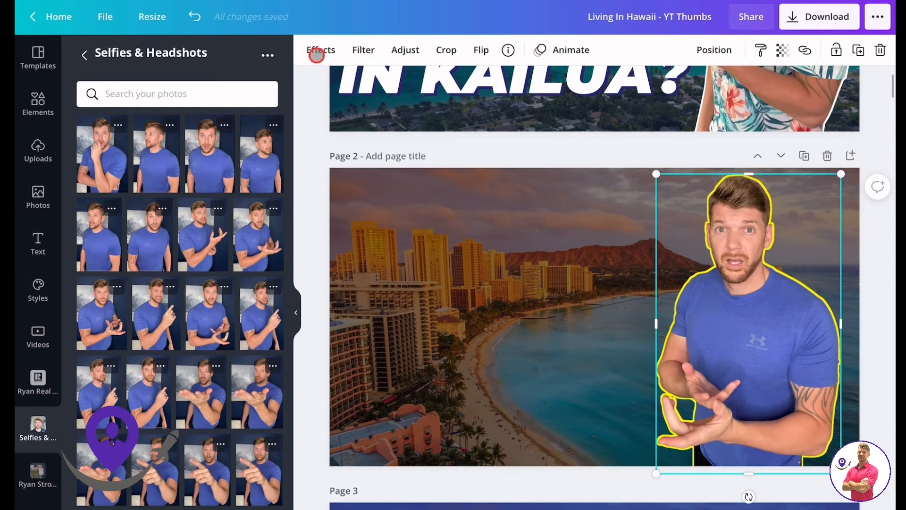
left_click(323, 52)
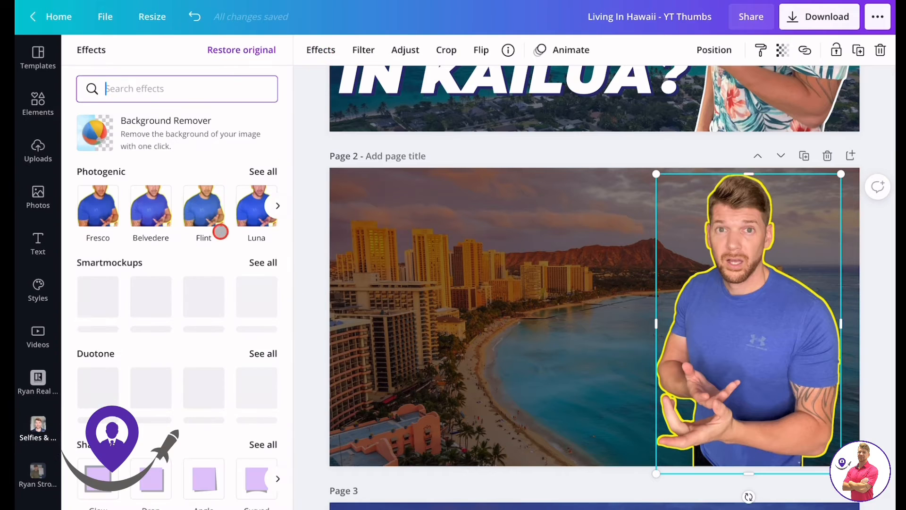
scroll(214, 245, "down", 3)
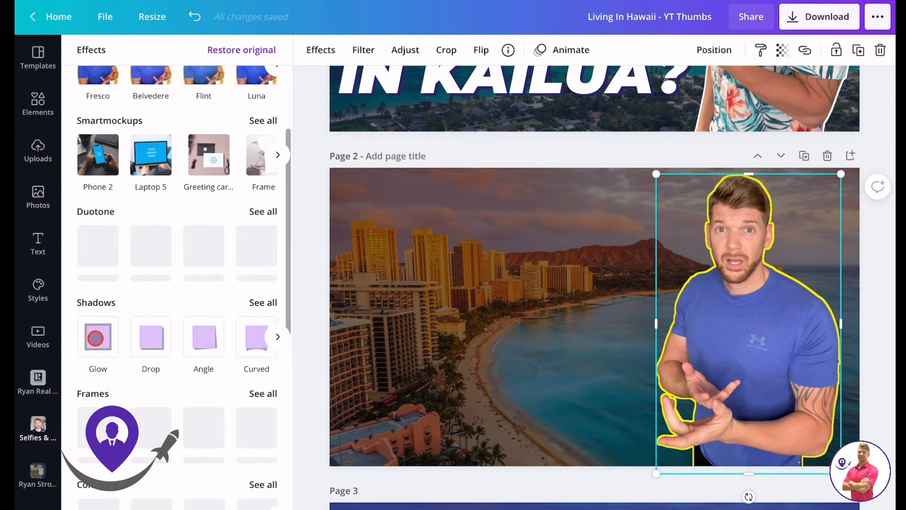
left_click(100, 334)
left_click(96, 338)
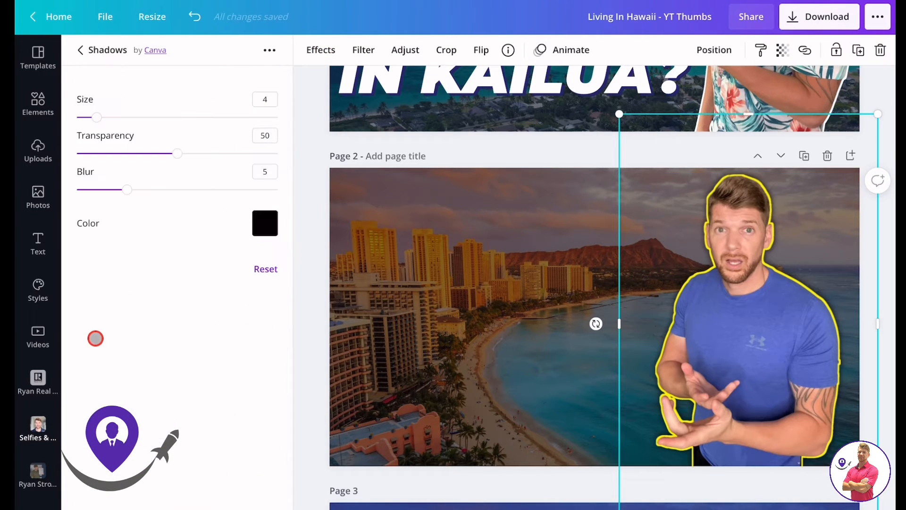
left_click(261, 218)
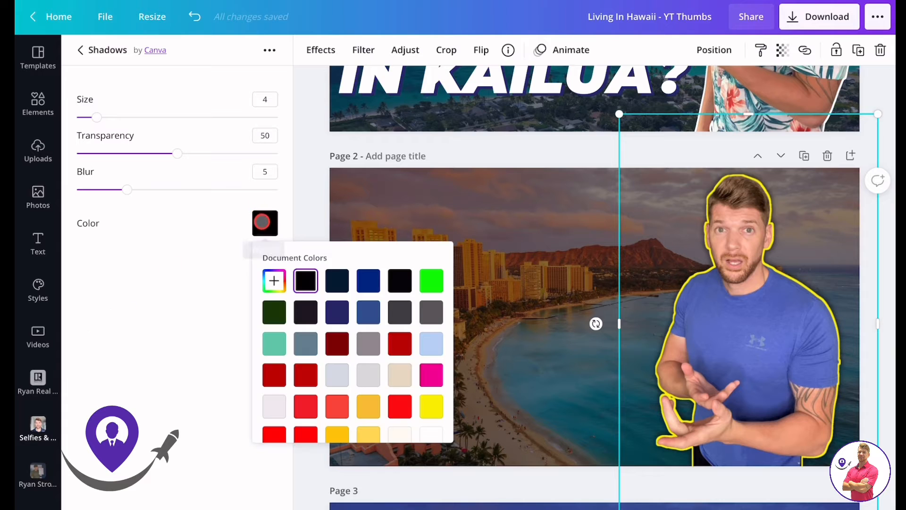
left_click(428, 434)
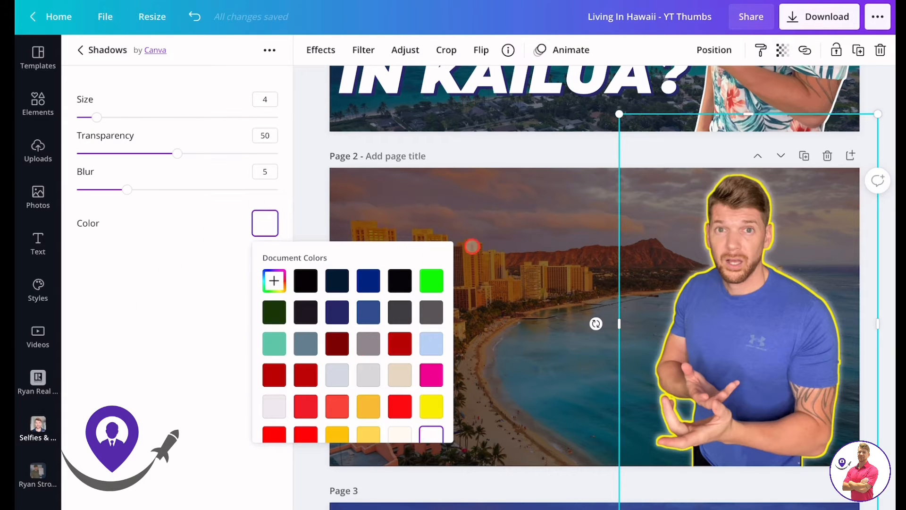
left_click(321, 50)
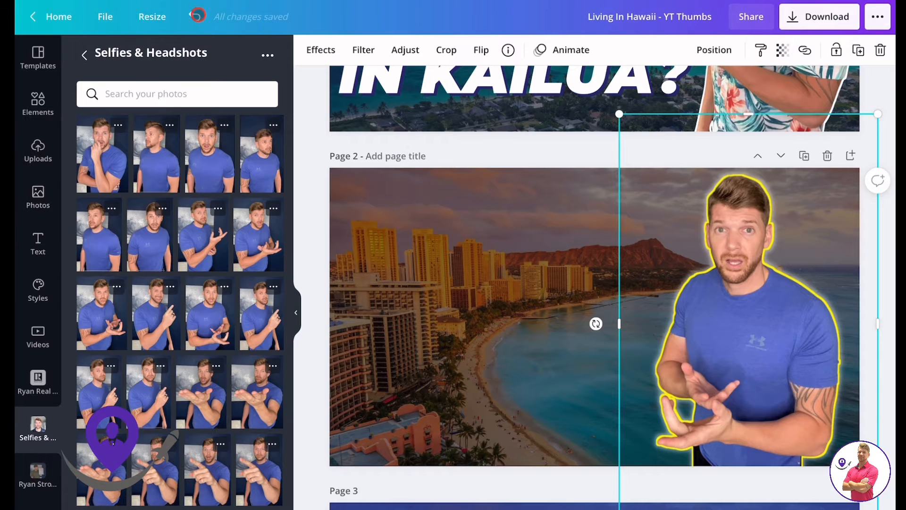
Undo the second white glow on the portrait and deselect the portrait.
left_click(194, 17)
left_click(198, 16)
left_click(197, 15)
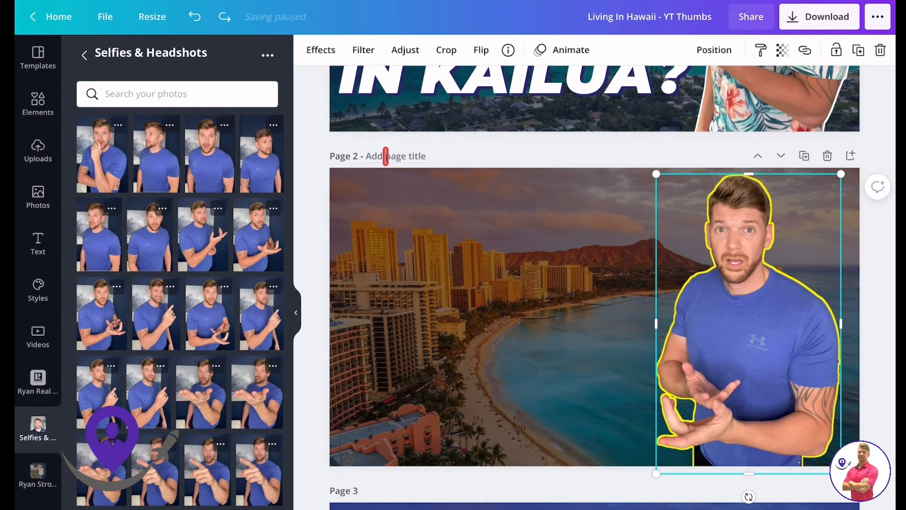
left_click(518, 268)
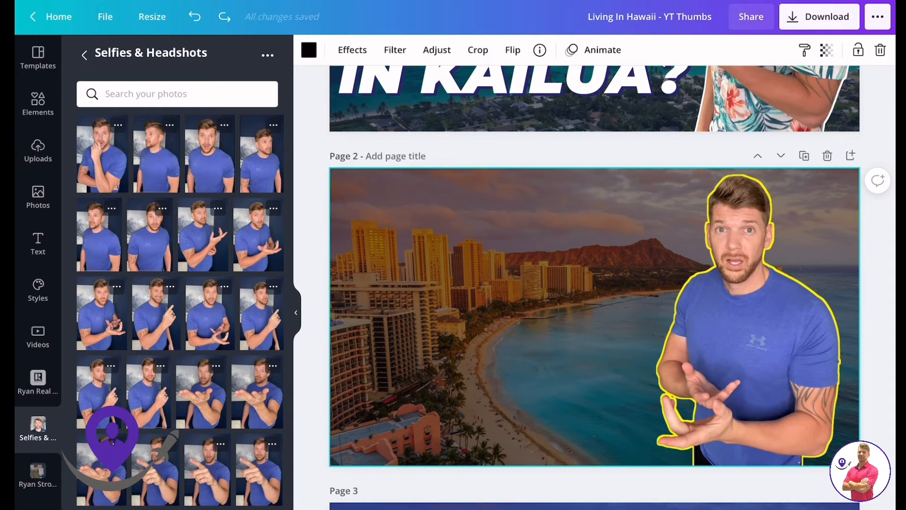
Examine the headline layout and the font of the COULD YOU text on page 1 as a reference for page 2.
scroll(626, 303, "up", 5)
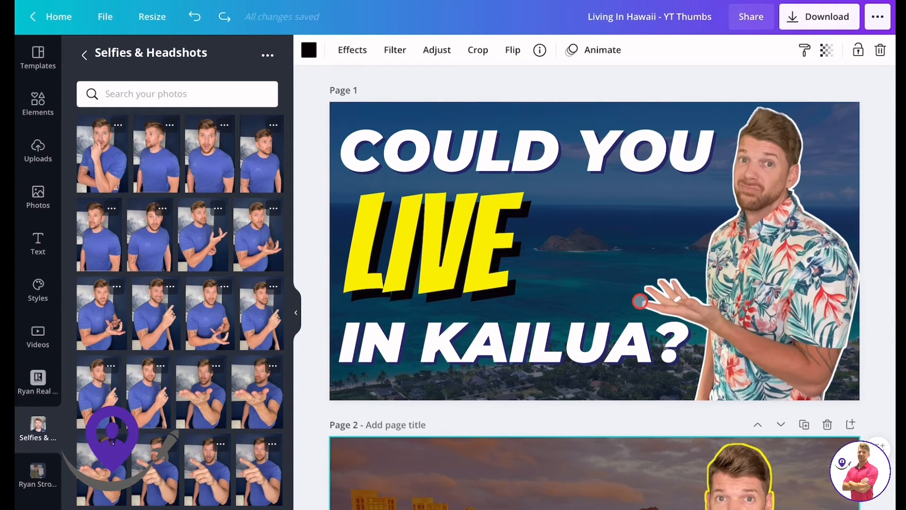
scroll(640, 301, "down", 2)
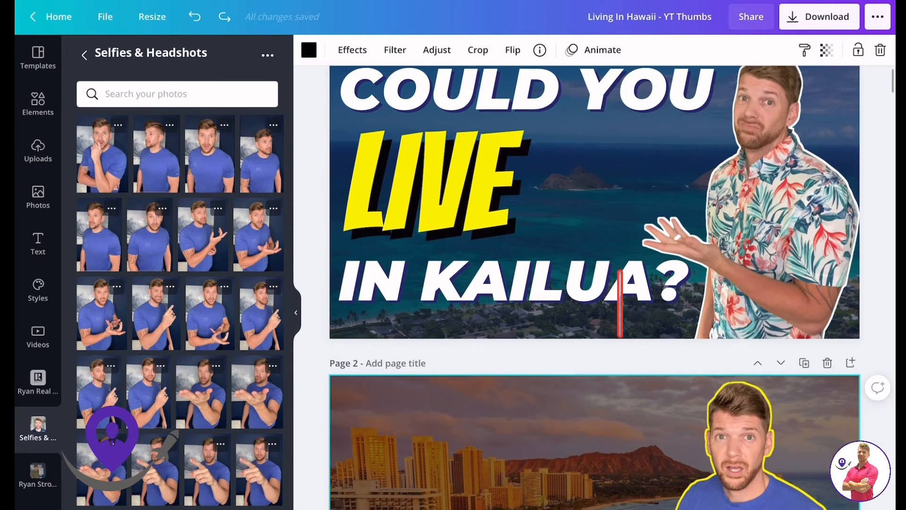
scroll(620, 302, "down", 5)
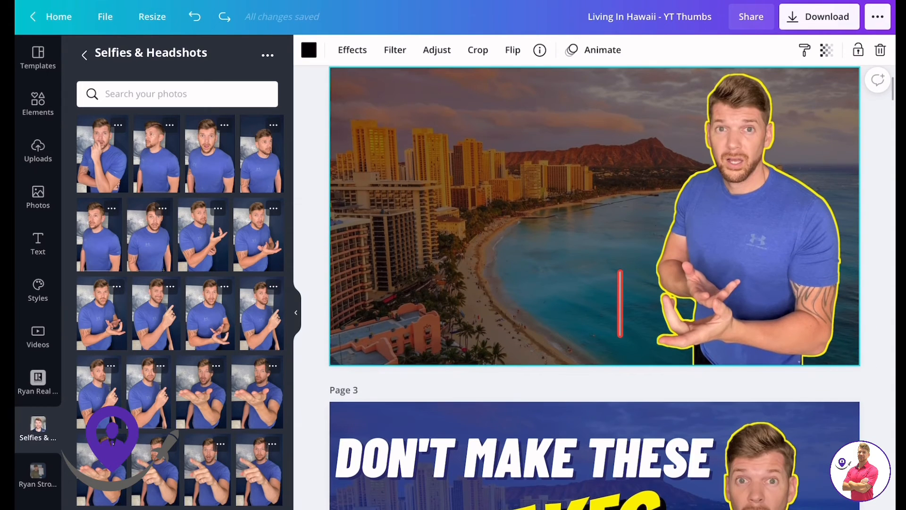
scroll(621, 302, "up", 4)
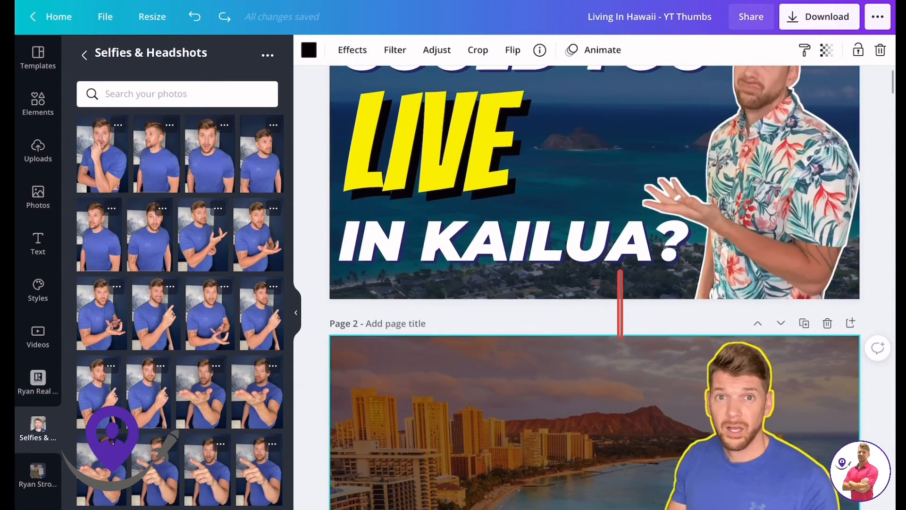
scroll(526, 323, "up", 2)
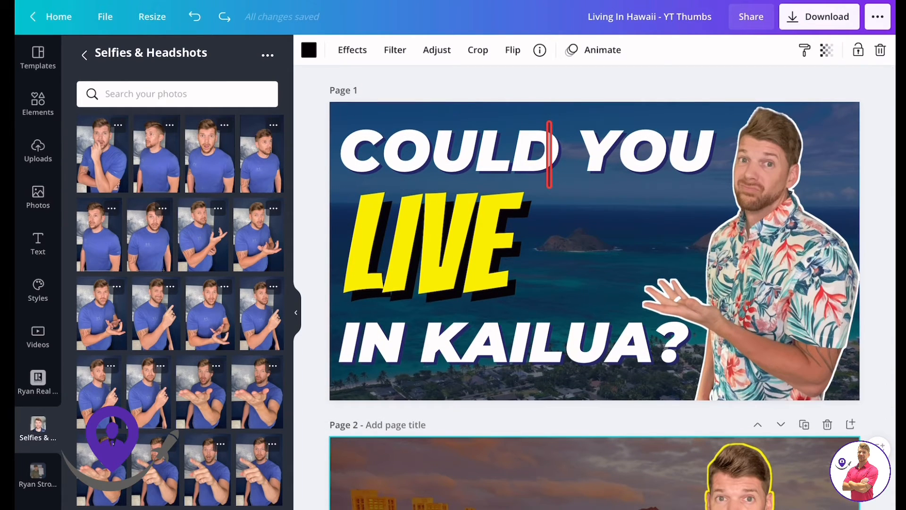
left_click(549, 153)
scroll(548, 151, "down", 5)
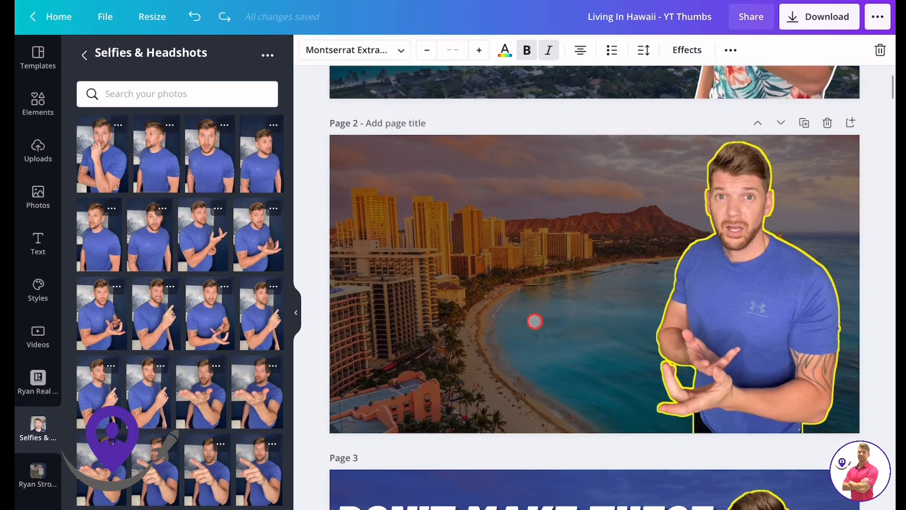
Add the CHEERS! font combination to page 2, shrink it to size 181 and place it beside the portrait over the buildings.
left_click(38, 243)
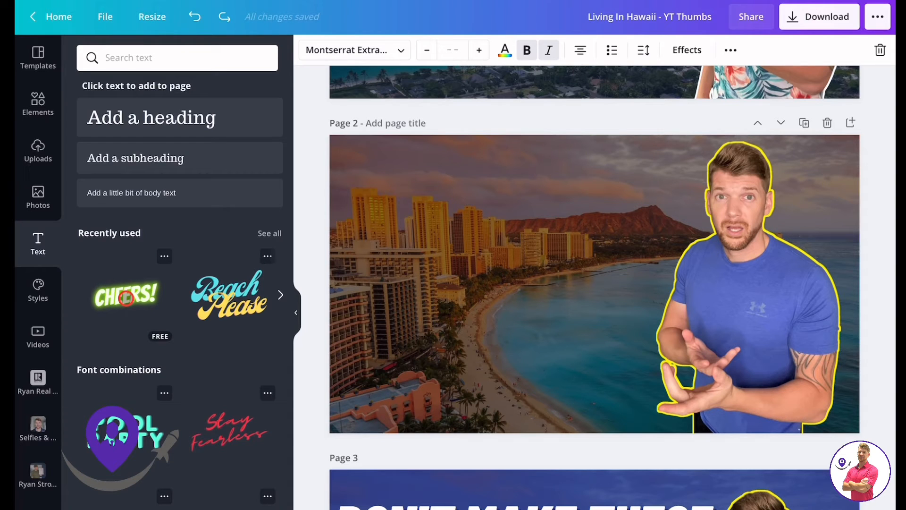
left_click(126, 297)
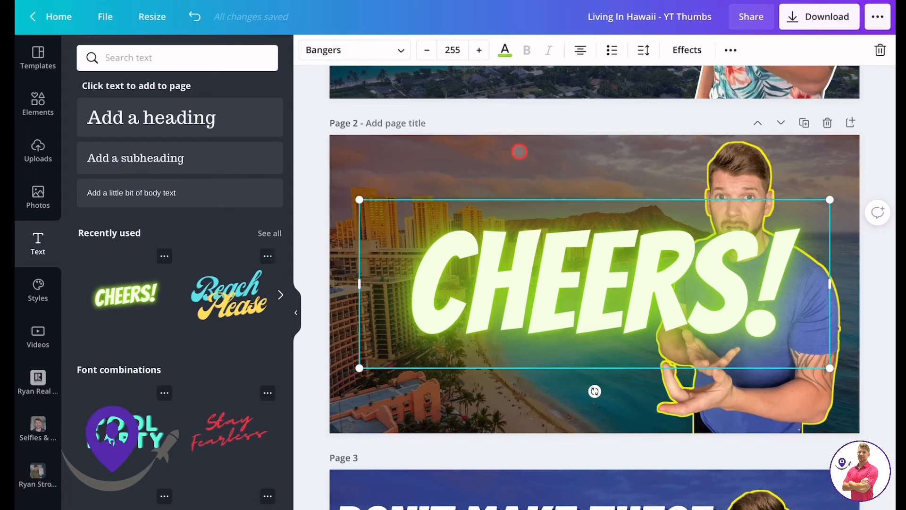
left_click_drag(830, 202, 692, 249)
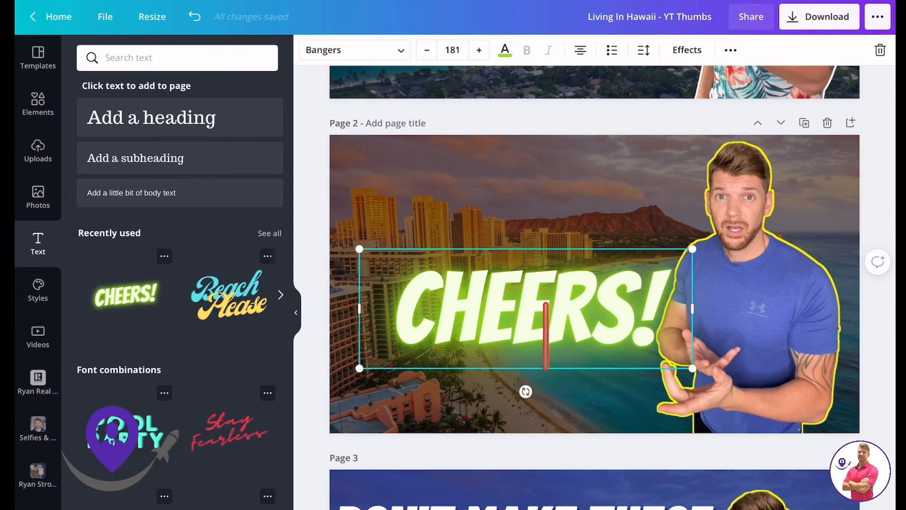
left_click_drag(546, 336, 511, 312)
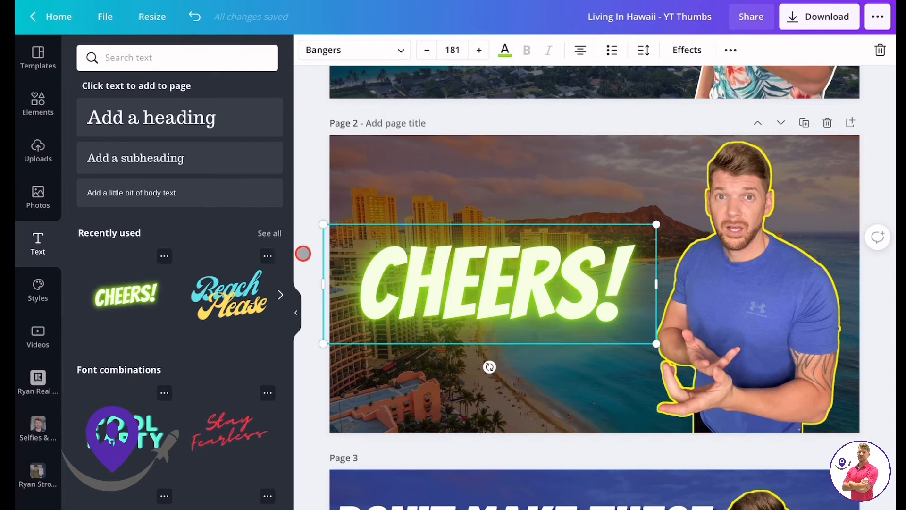
Add a heading reading COULD YOU above the CHEERS! text on page 2 and enlarge it to size 70.
scroll(233, 337, "down", 8)
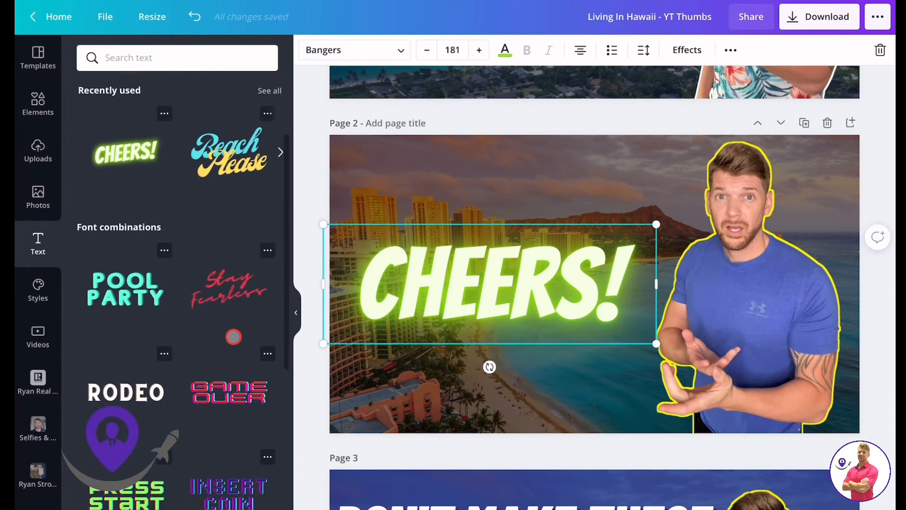
scroll(233, 336, "down", 7)
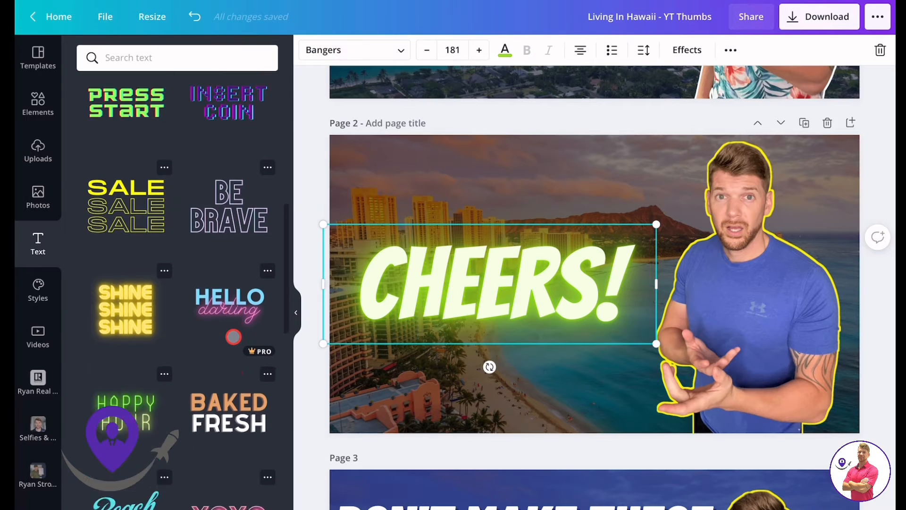
scroll(233, 336, "down", 4)
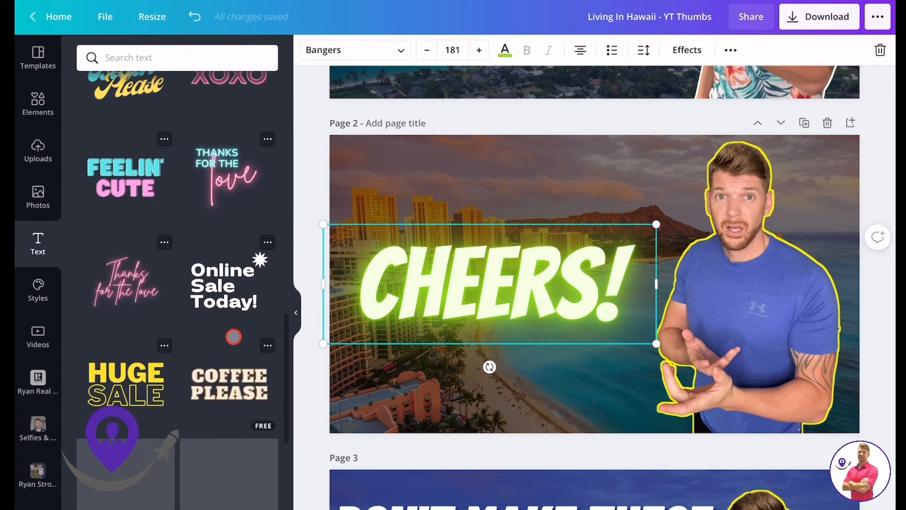
scroll(233, 336, "up", 15)
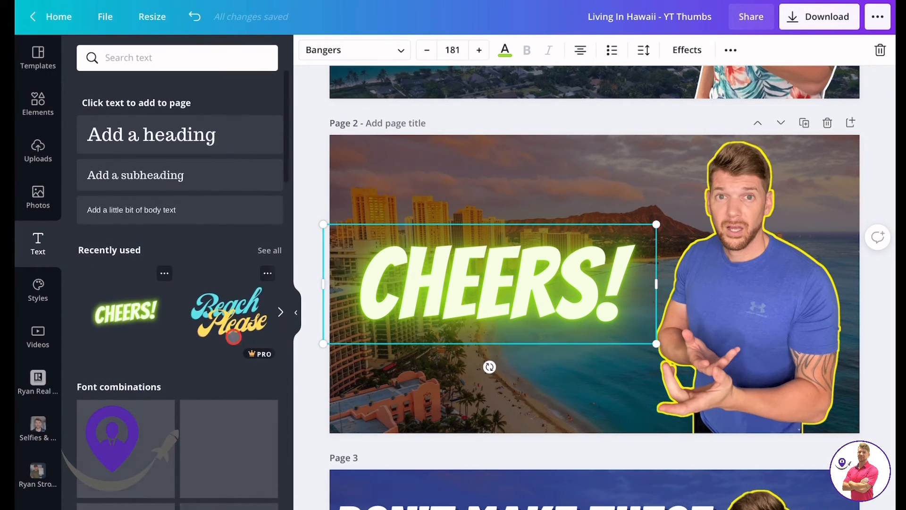
left_click(368, 196)
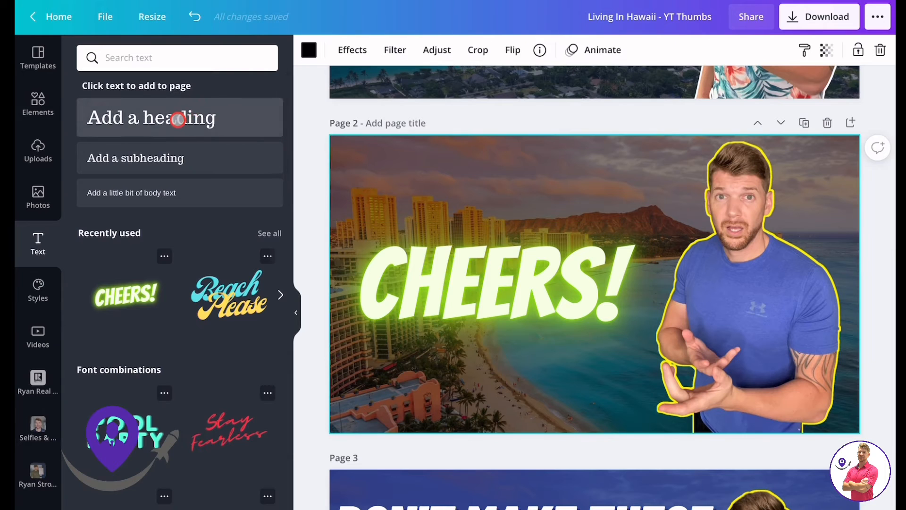
left_click(178, 118)
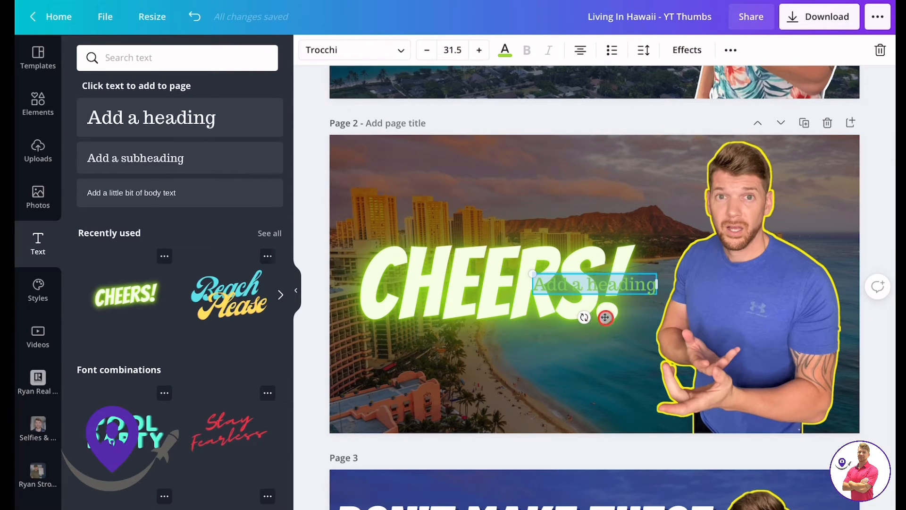
left_click_drag(605, 317, 471, 223)
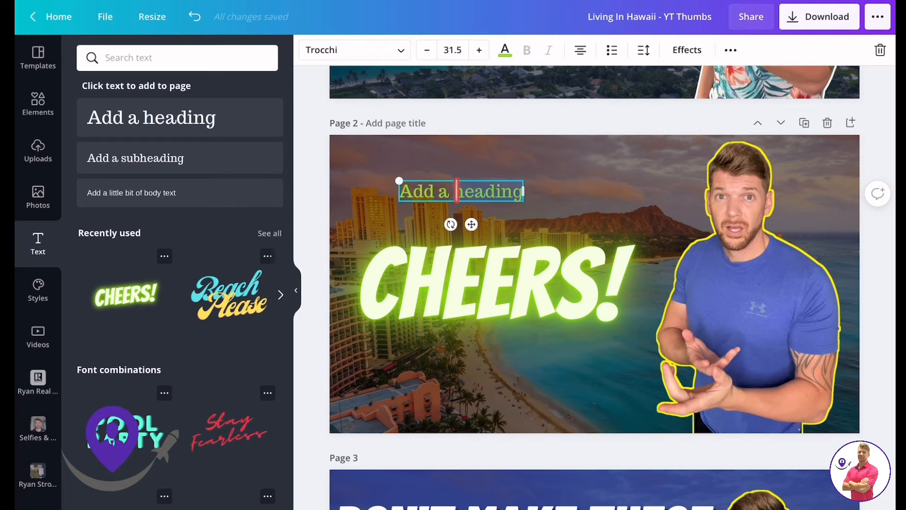
type("COULD YOU")
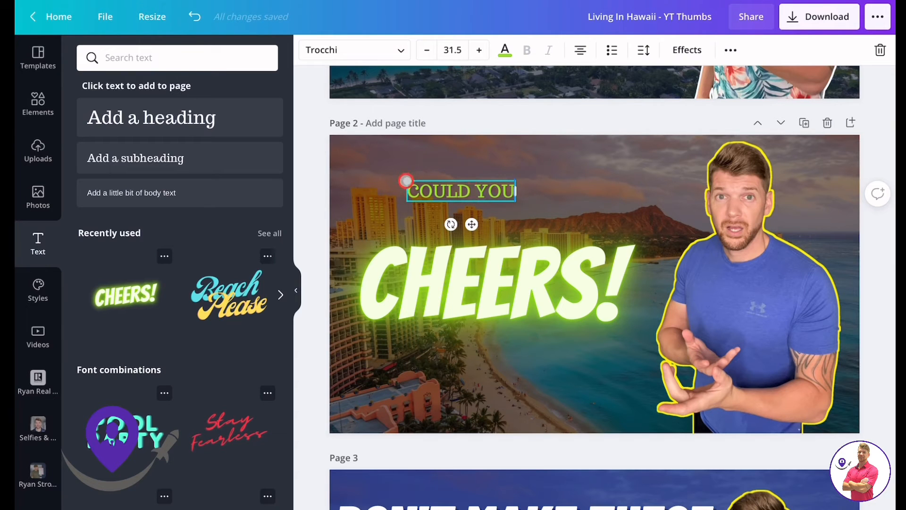
left_click_drag(406, 181, 359, 171)
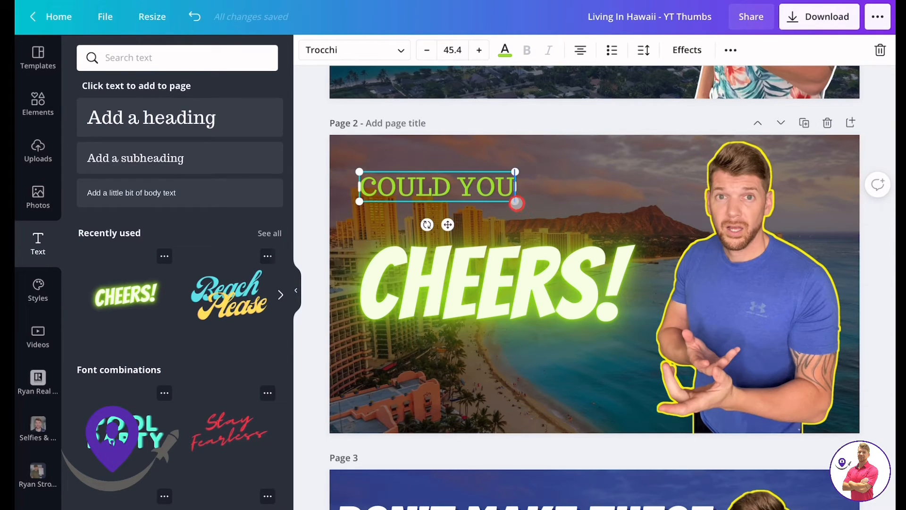
left_click_drag(517, 203, 599, 217)
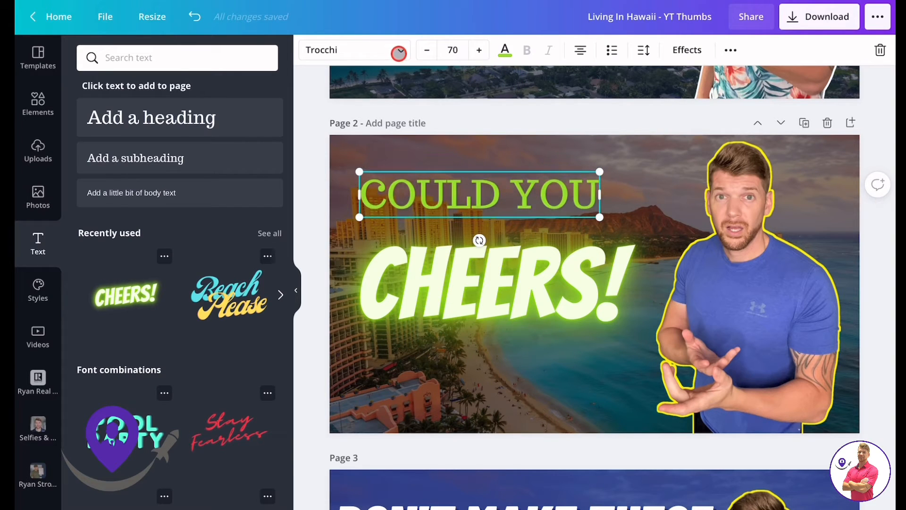
Try Antonio Bold and Montserrat Extra-Bold on the COULD YOU heading, settle on Anton, and enlarge it to size 127.
left_click(399, 52)
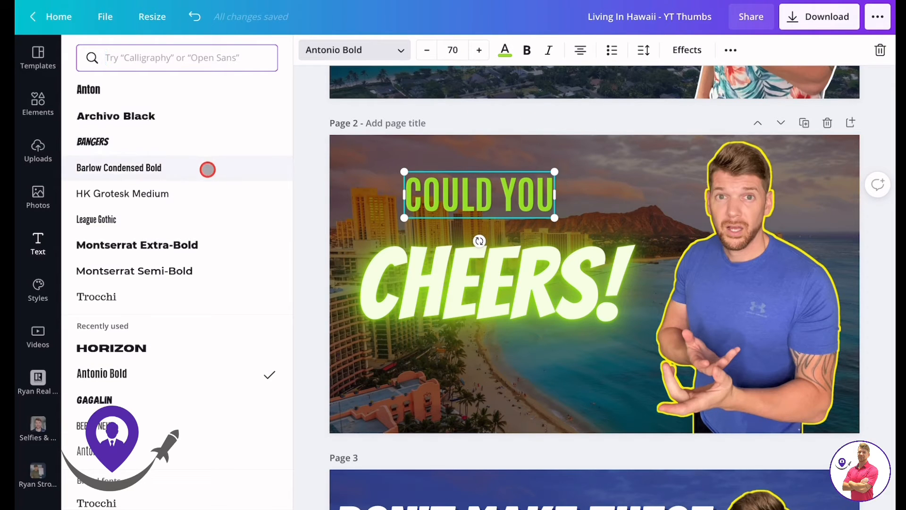
left_click(200, 245)
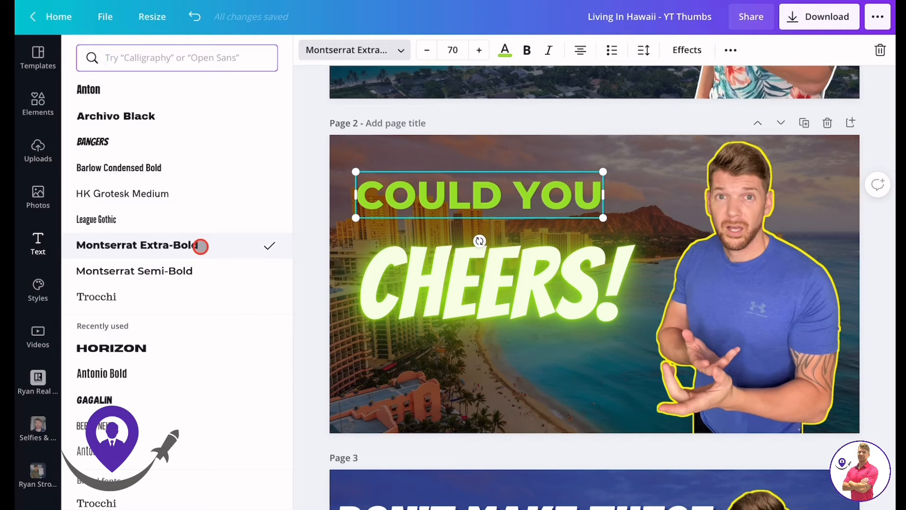
left_click(171, 100)
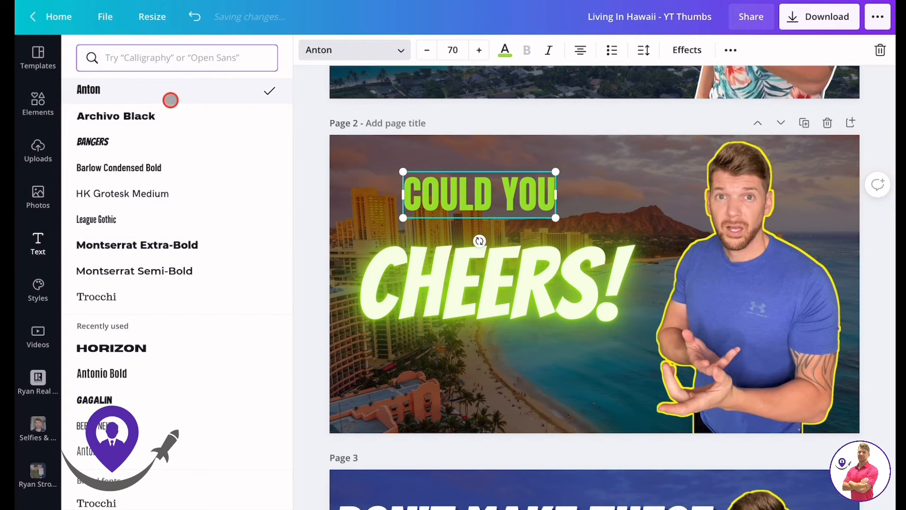
left_click_drag(556, 219, 681, 256)
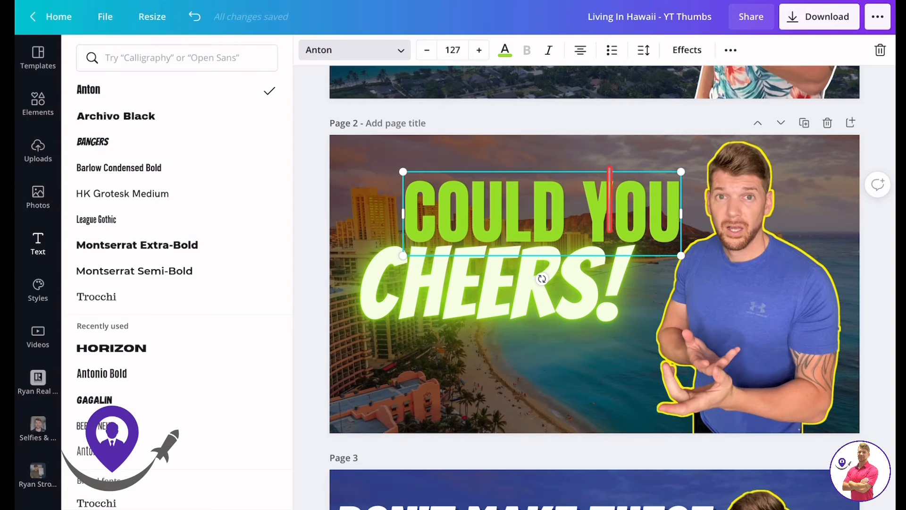
Move the COULD YOU heading up and toward the page edge so it lines up above the CHEERS! text.
key("Escape")
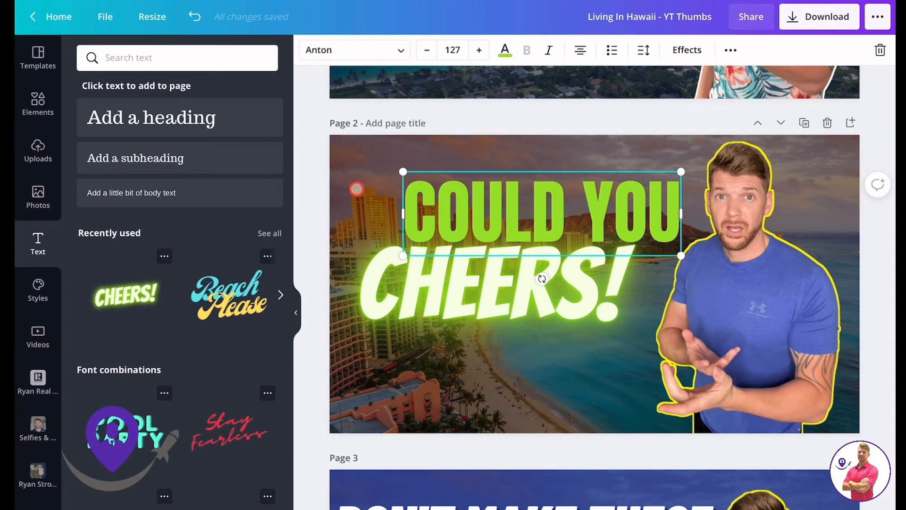
left_click(531, 189)
left_click_drag(534, 204, 491, 186)
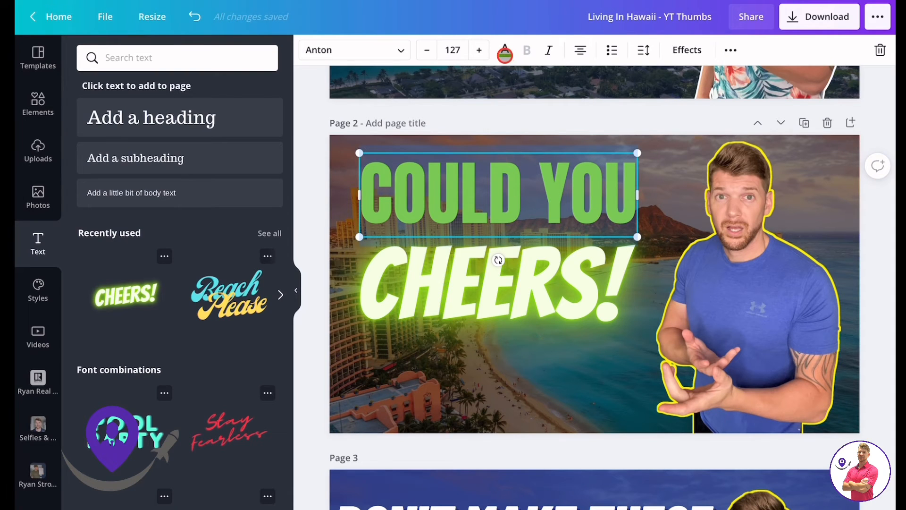
Recolor the COULD YOU heading on page 2 to white.
left_click(523, 309)
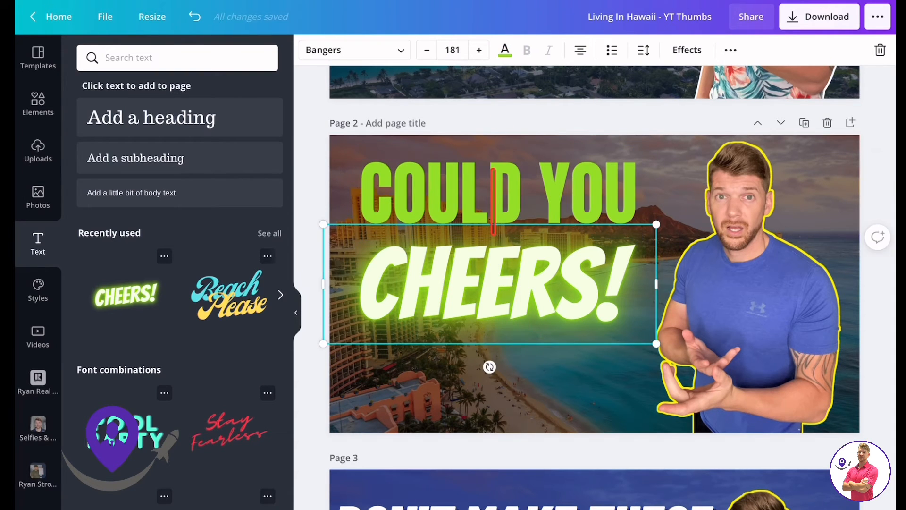
left_click(493, 198)
double_click(488, 193)
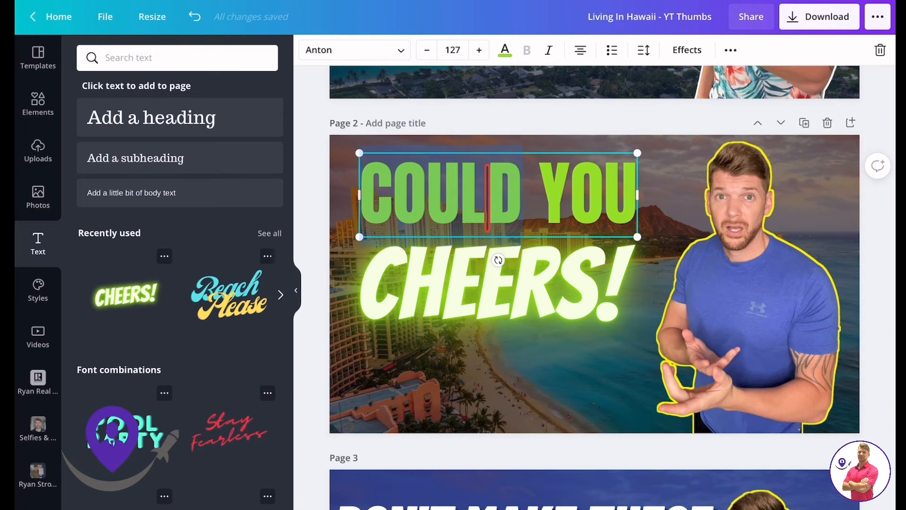
left_click(487, 194)
left_click(504, 56)
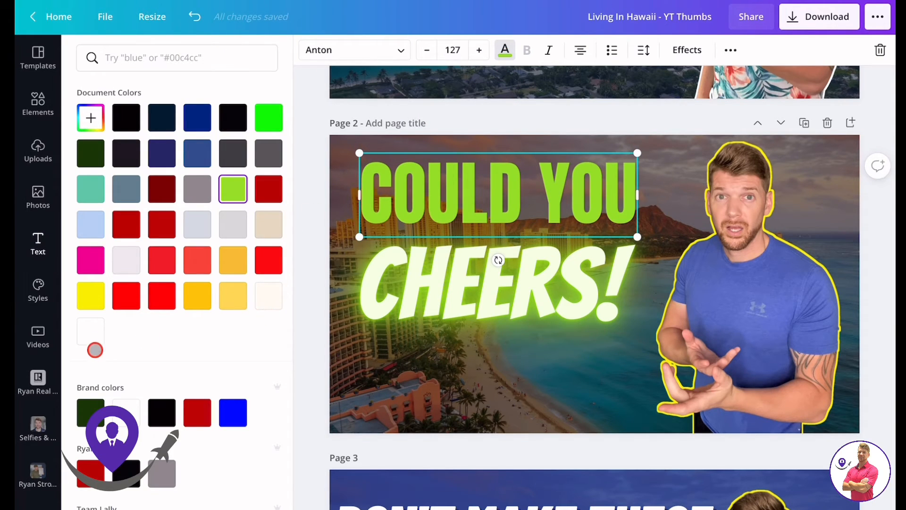
left_click(91, 333)
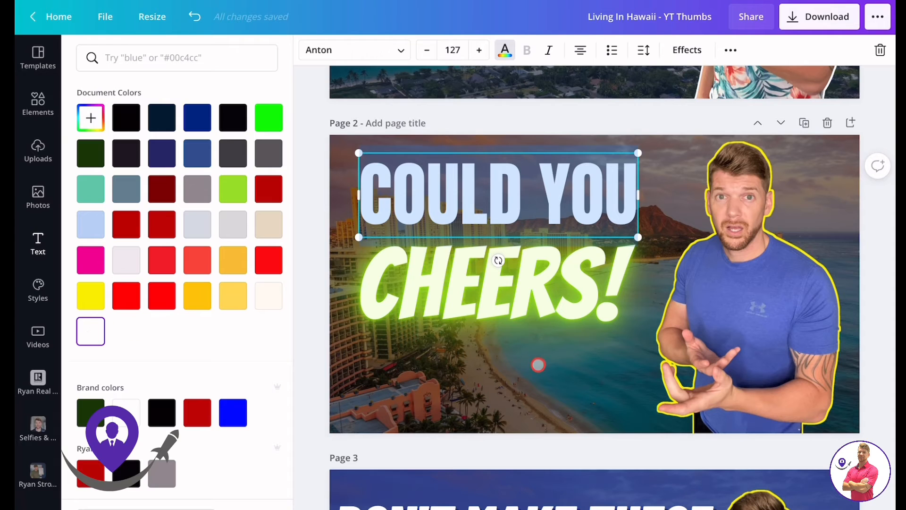
key("Escape")
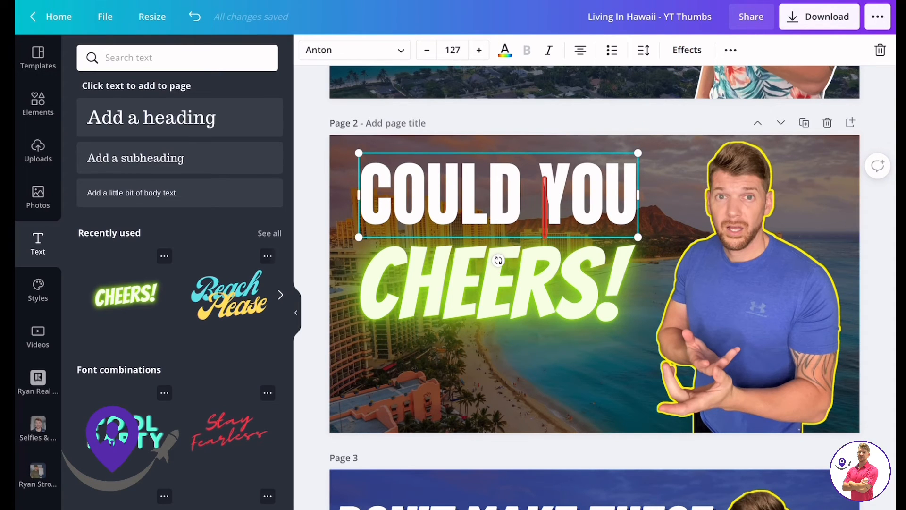
Try the Lift text effect on the COULD YOU heading at intensity 95.
key("ctrl+a")
left_click(692, 51)
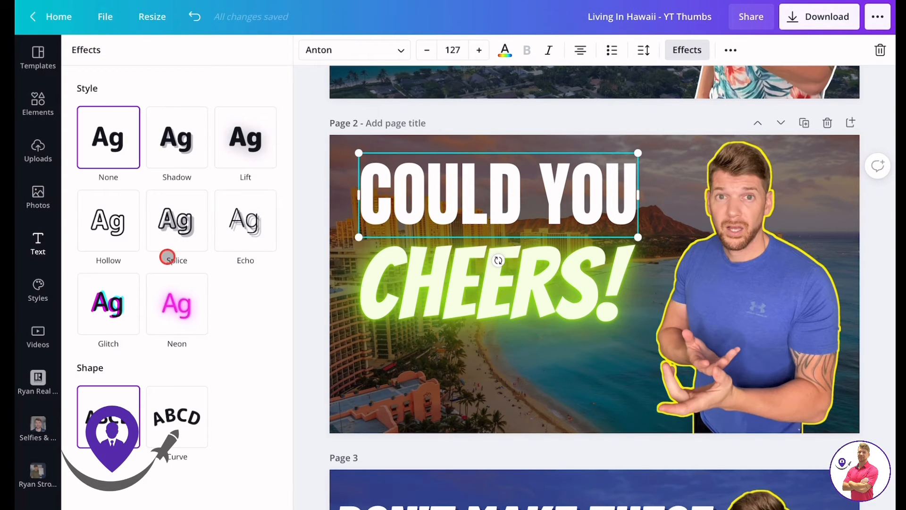
left_click(251, 148)
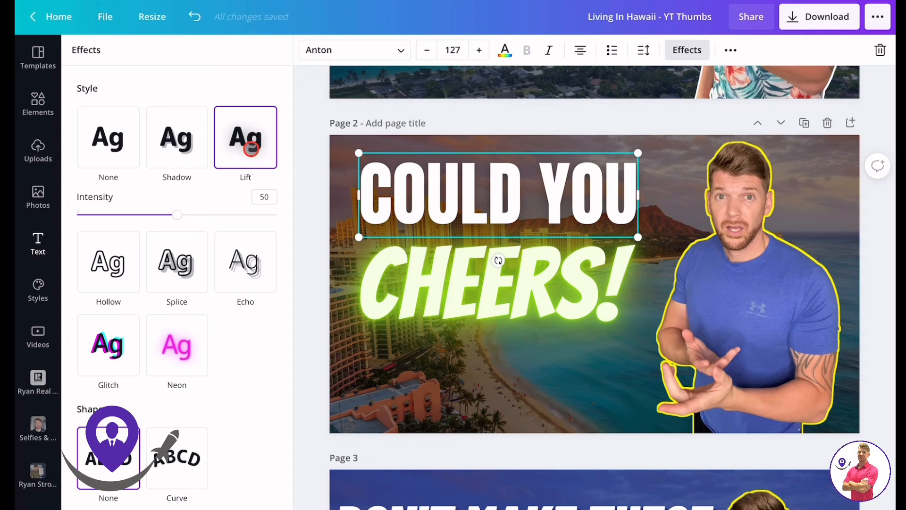
left_click(177, 215)
left_click_drag(179, 215, 267, 215)
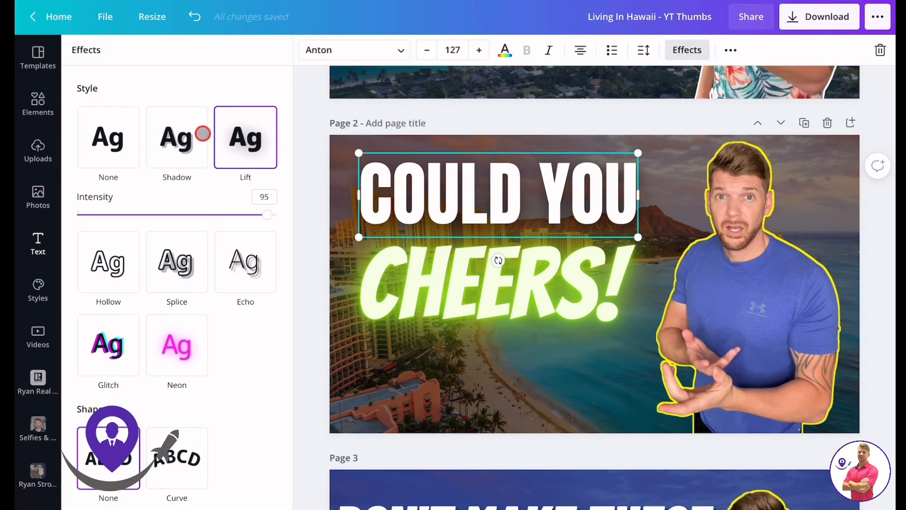
Apply the Shadow effect to the COULD YOU heading in yellow, with transparency 35 and blur 41.
left_click(175, 143)
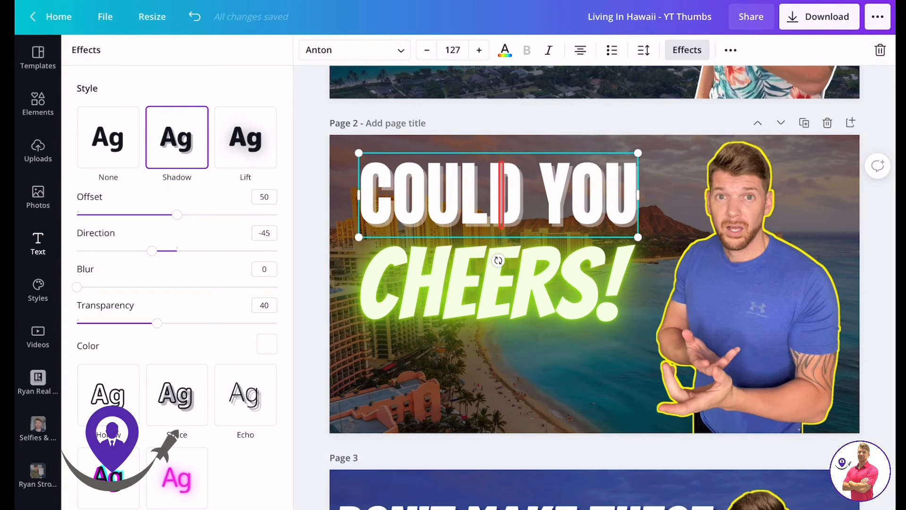
left_click(266, 345)
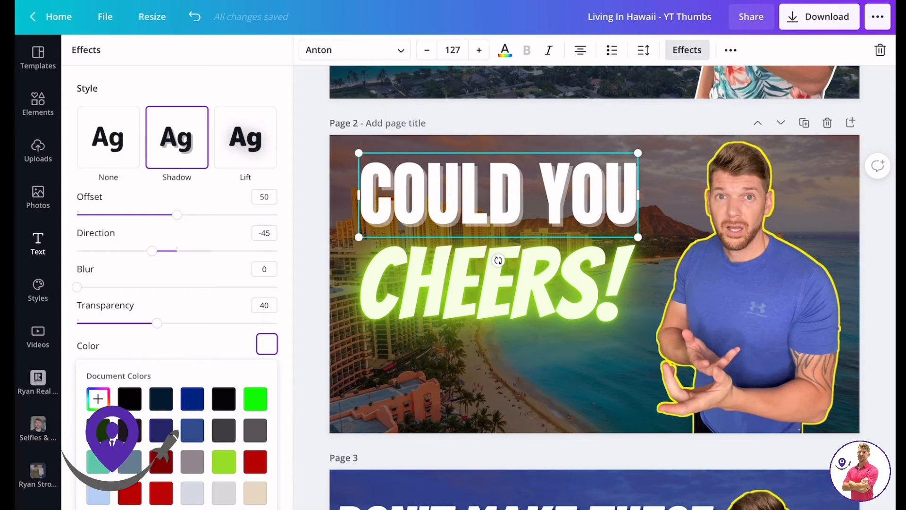
scroll(99, 467, "down", 3)
left_click(99, 470)
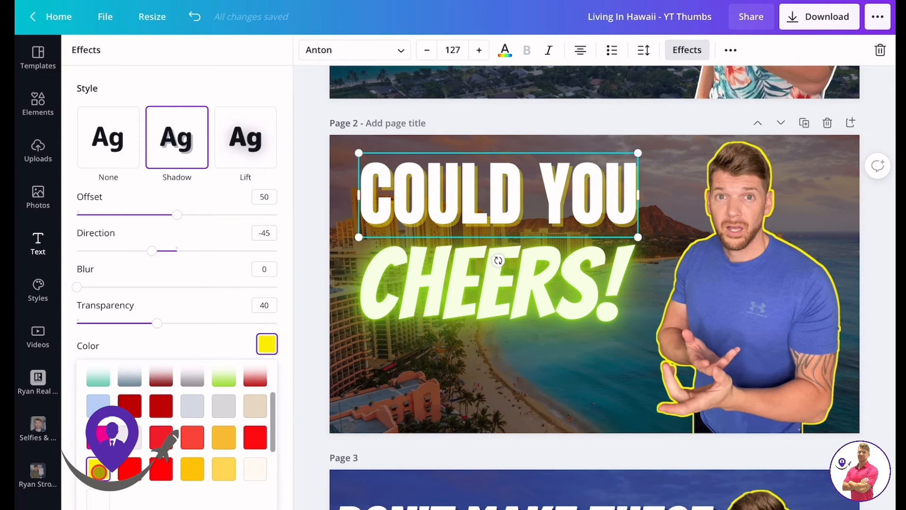
mouse_move(154, 325)
left_mouse_down()
mouse_move(216, 326)
mouse_move(146, 322)
left_mouse_up()
left_click_drag(77, 287, 159, 287)
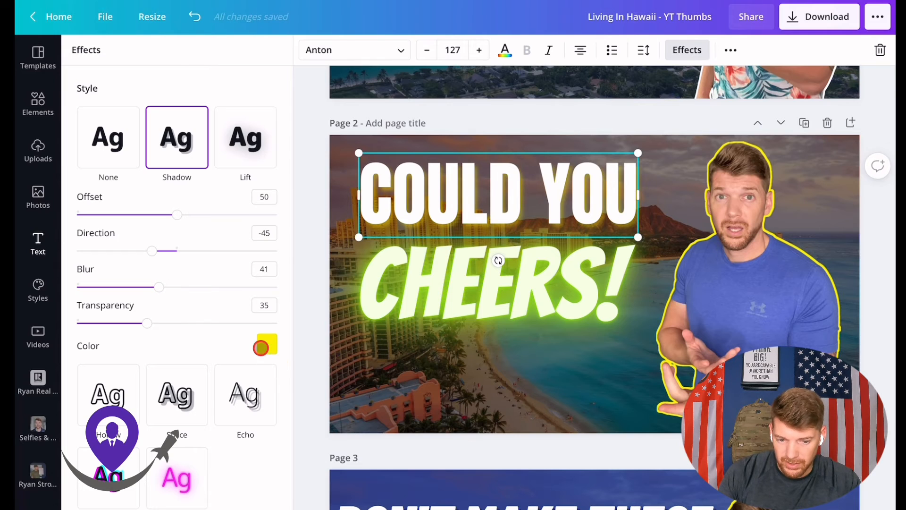
Change the COULD YOU heading's shadow color to dark blue and set its blur to 56.
left_click(266, 346)
left_click(191, 401)
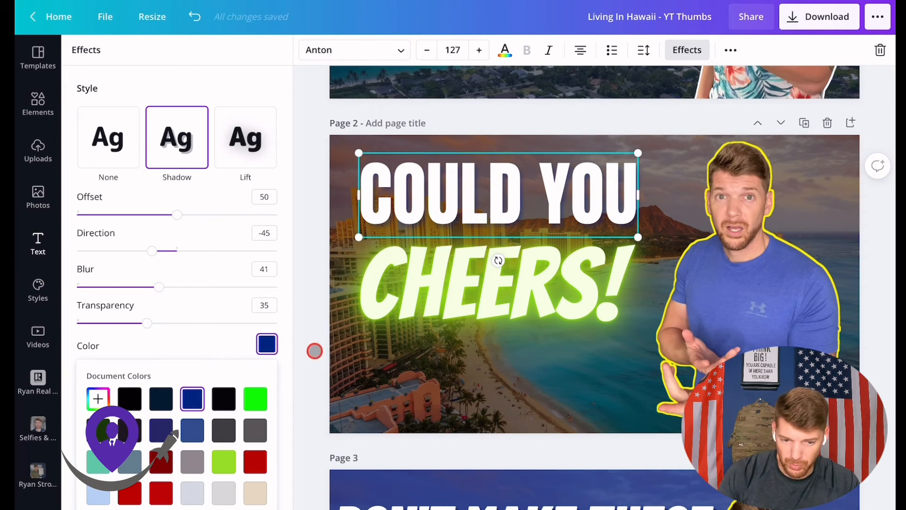
left_click_drag(162, 286, 187, 295)
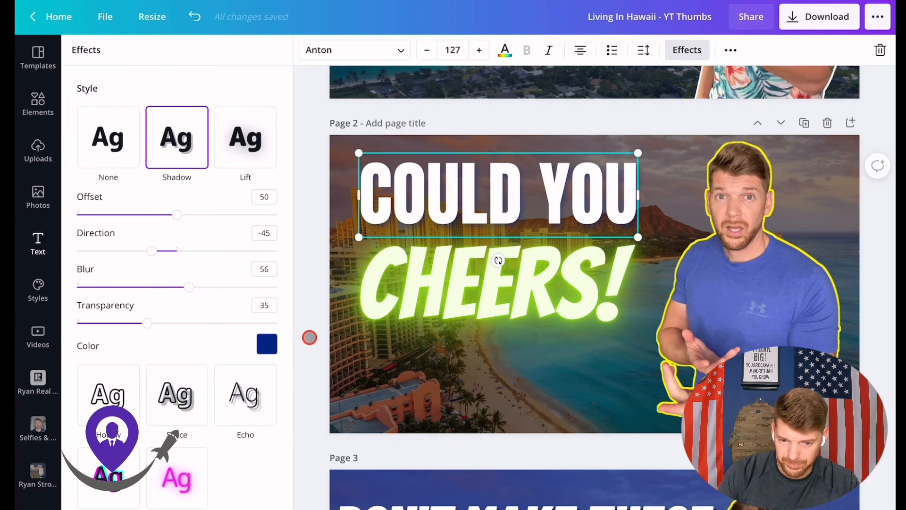
left_click(309, 337)
Enlarge the COULD YOU heading to size 133 and move the CHEERS! text slightly lower beneath it.
double_click(461, 198)
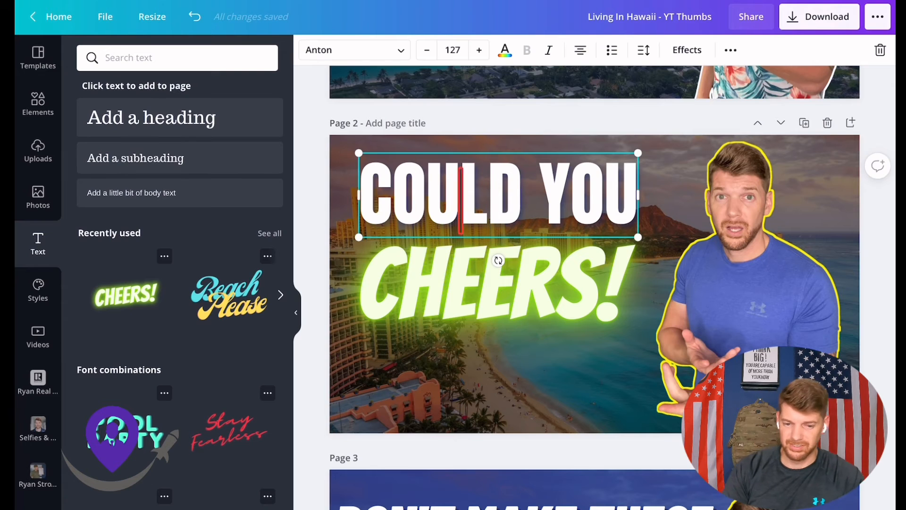
left_click(352, 156)
left_click_drag(357, 155, 345, 150)
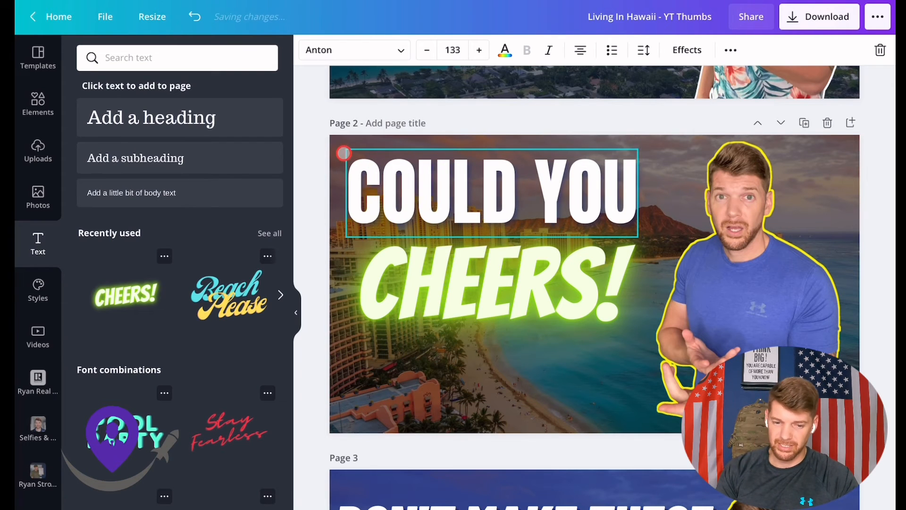
left_click(306, 215)
left_click(542, 307)
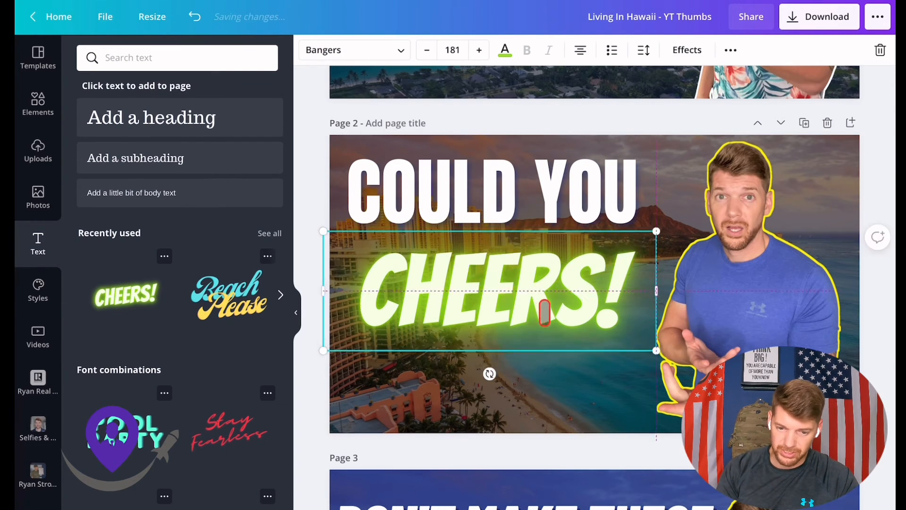
left_click(542, 307)
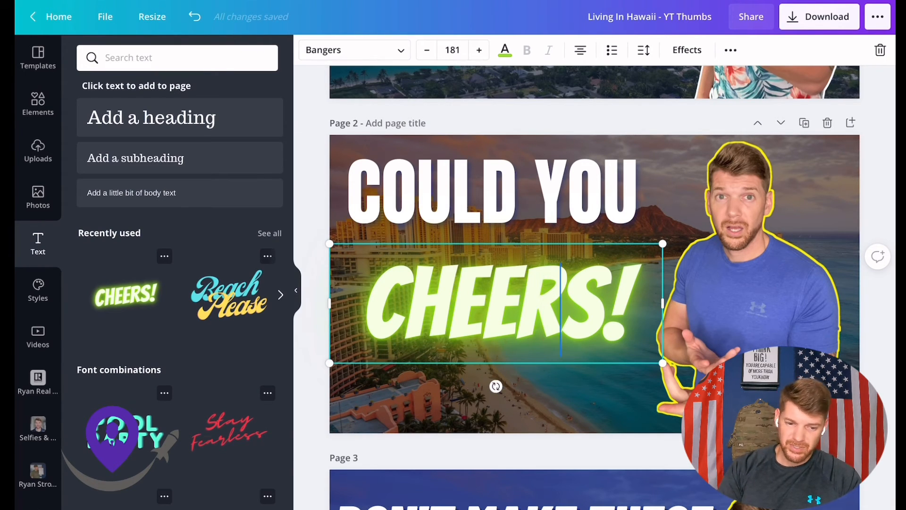
Examine the headline wording, colors and layouts of the thumbnails on pages 3 to 9 and page 1 as references for page 2.
scroll(364, 334, "down", 6)
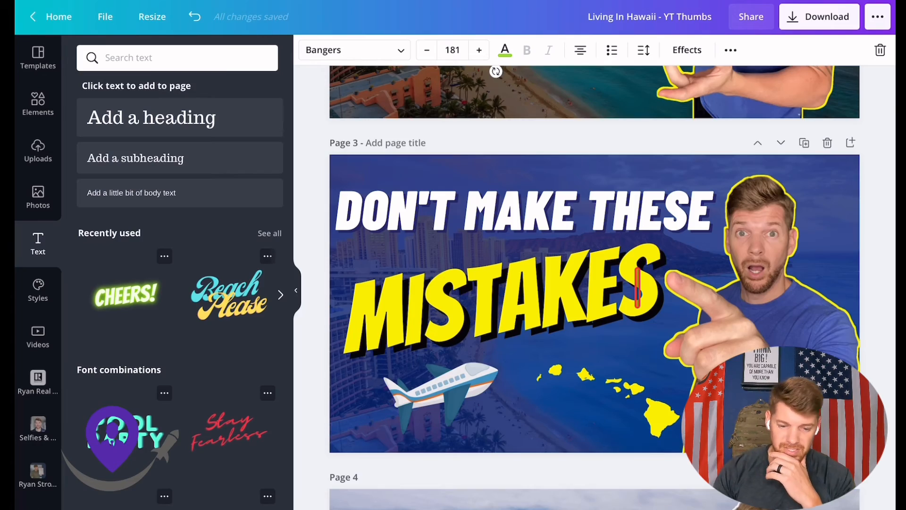
scroll(637, 288, "down", 8)
scroll(537, 184, "down", 3)
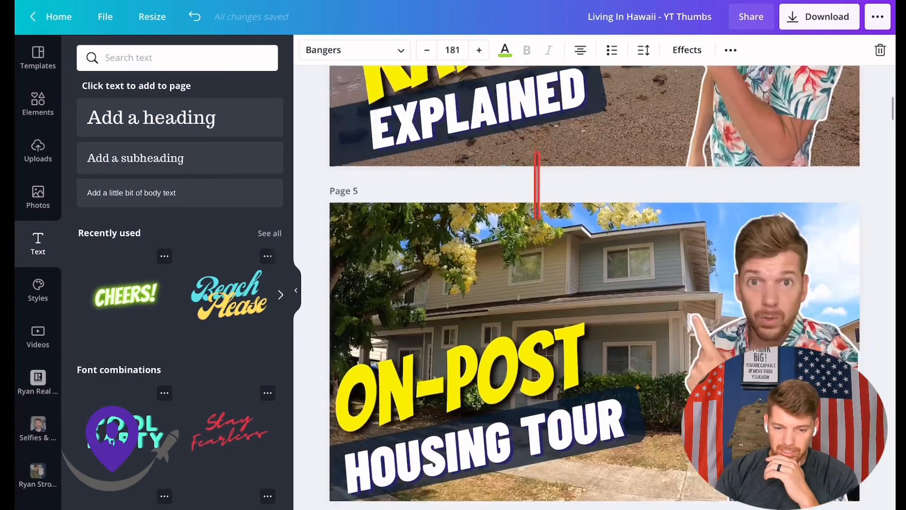
scroll(538, 189, "down", 2)
scroll(548, 198, "up", 20)
scroll(548, 253, "down", 4)
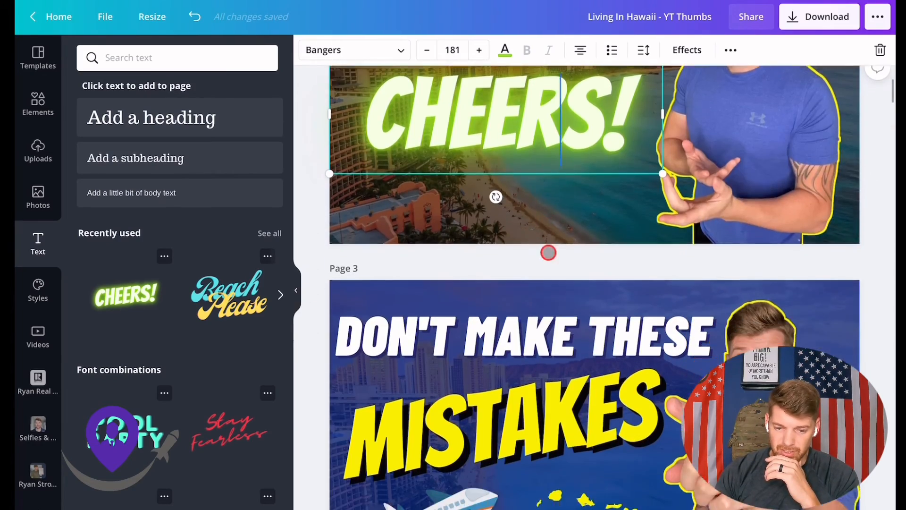
scroll(548, 252, "down", 15)
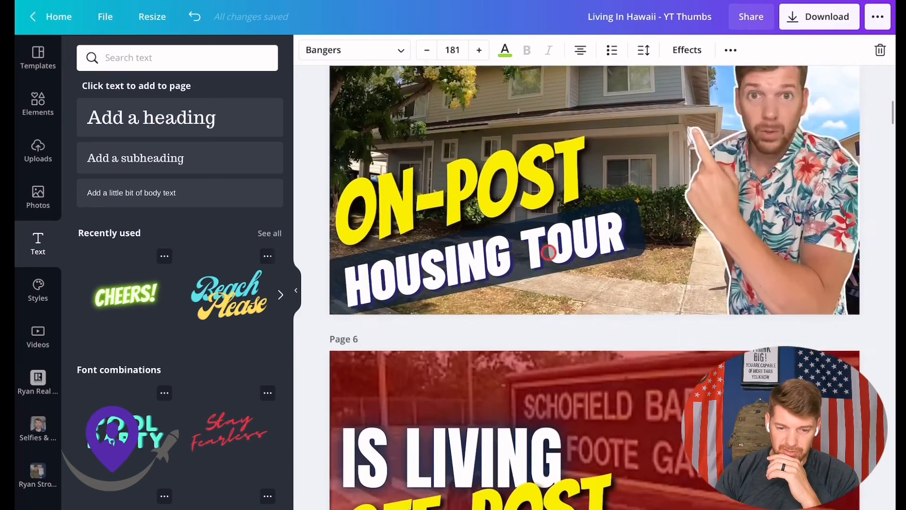
scroll(547, 253, "down", 12)
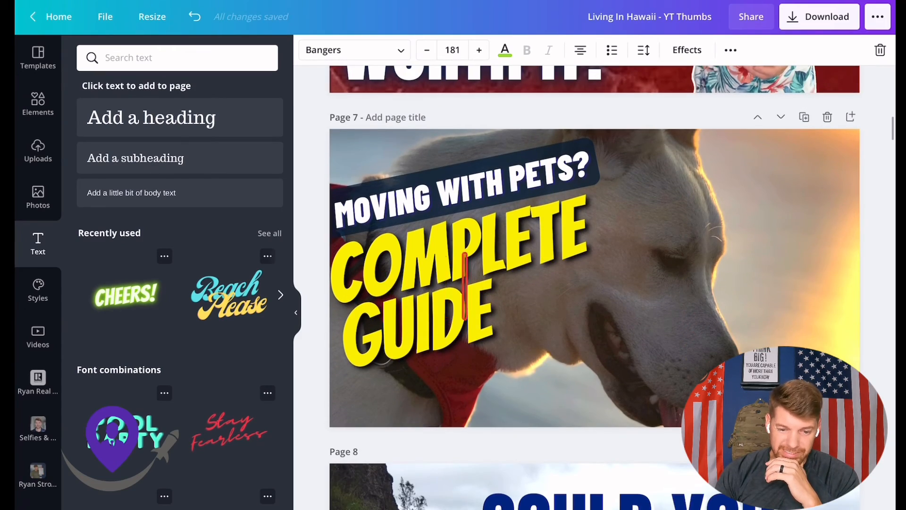
scroll(493, 307, "down", 6)
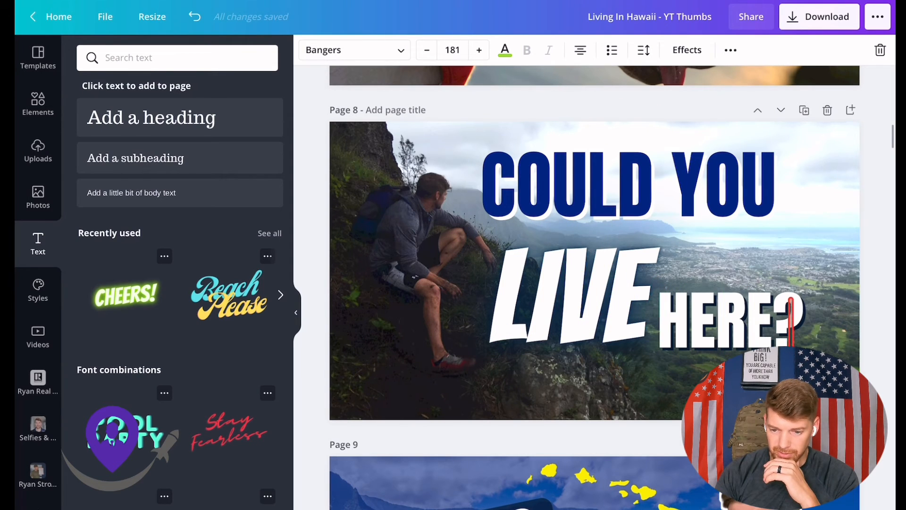
scroll(503, 352, "down", 5)
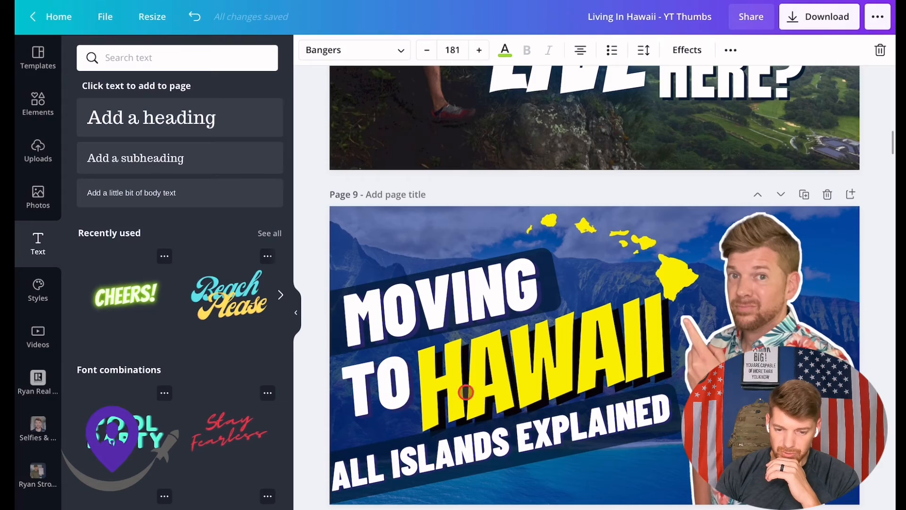
scroll(616, 406, "down", 4)
scroll(616, 406, "up", 20)
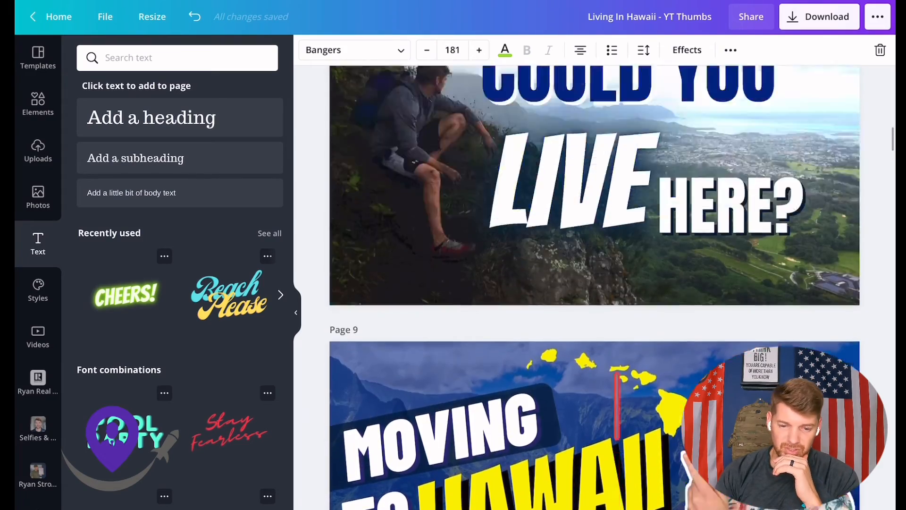
scroll(616, 406, "down", 6)
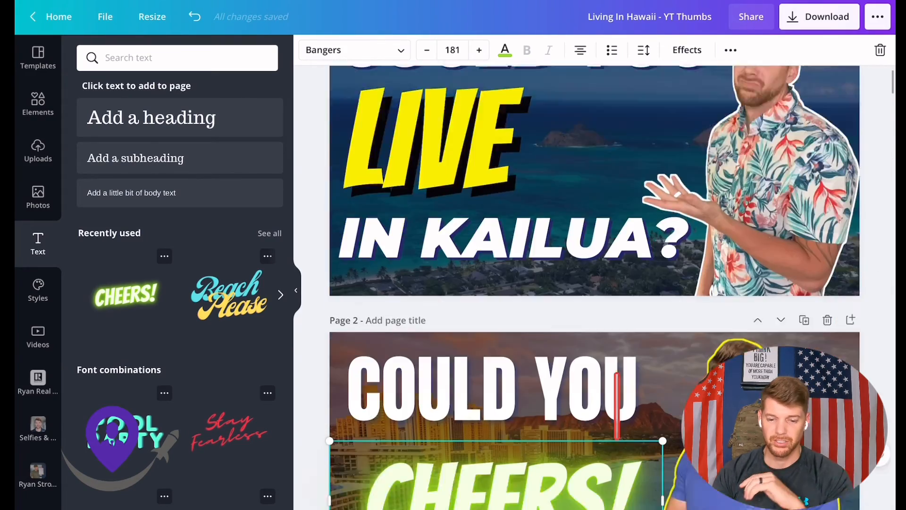
Replace the CHEERS! text on page 2 with LIVE, try bright green for its glow and settle on yellow.
key("ctrl+a")
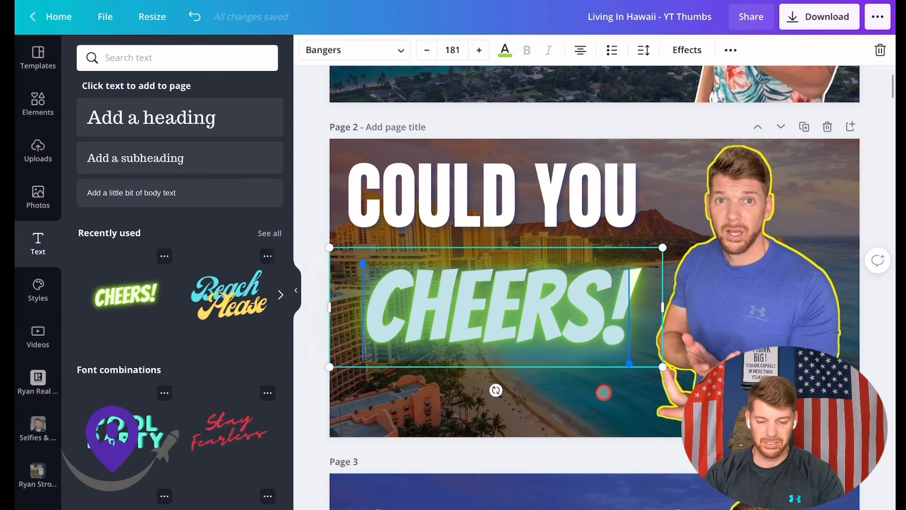
type("LIVE")
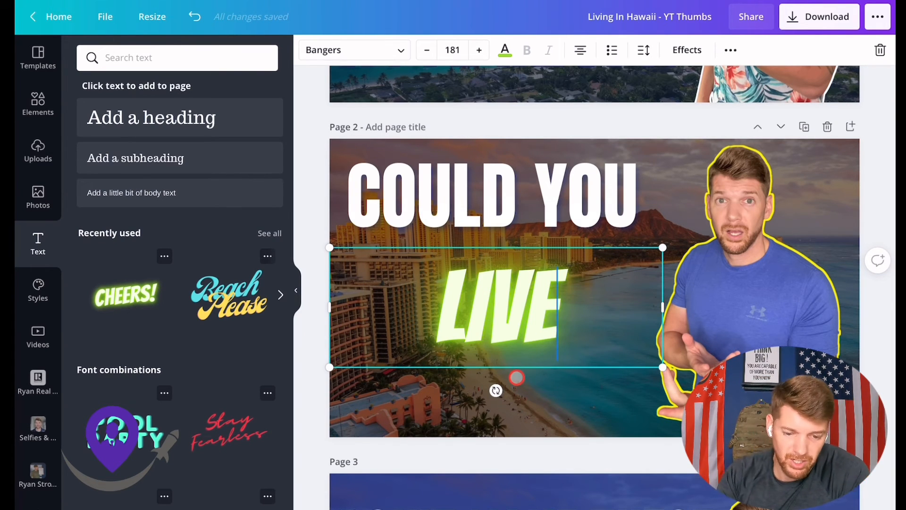
key("ctrl+a")
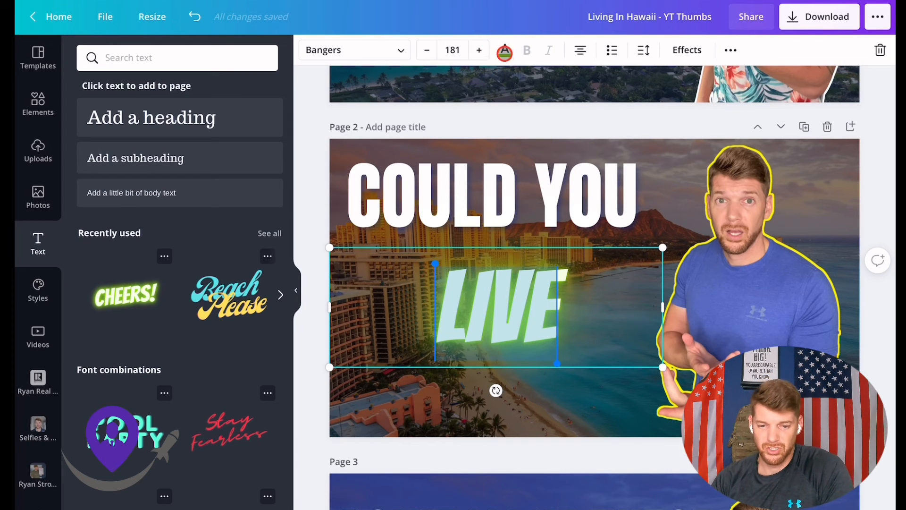
left_click(504, 51)
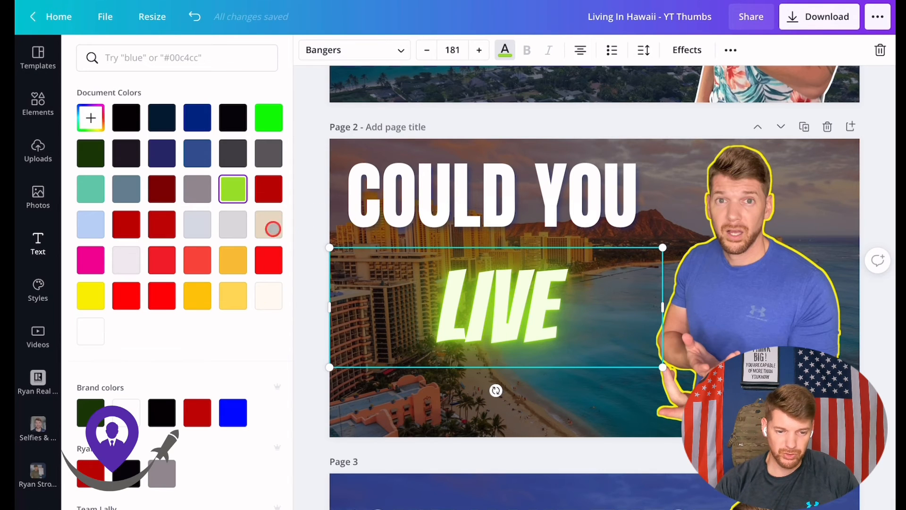
left_click(268, 118)
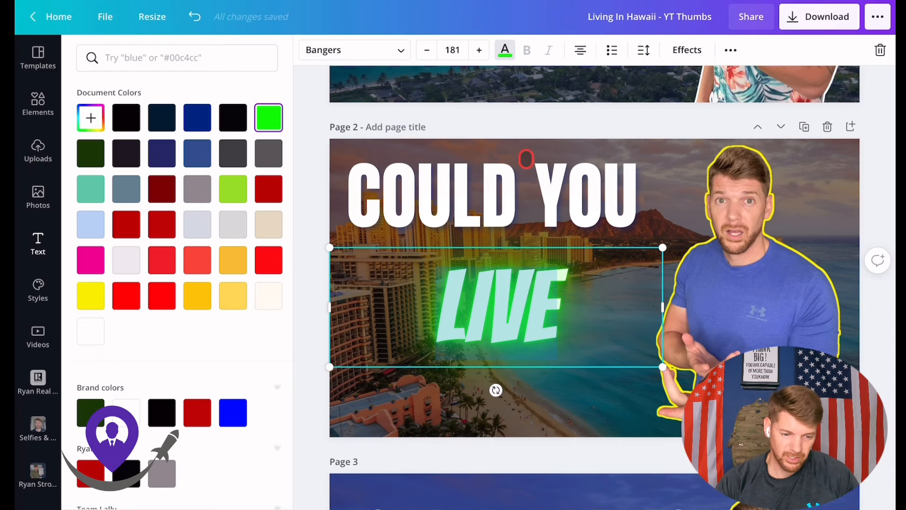
left_click(101, 299)
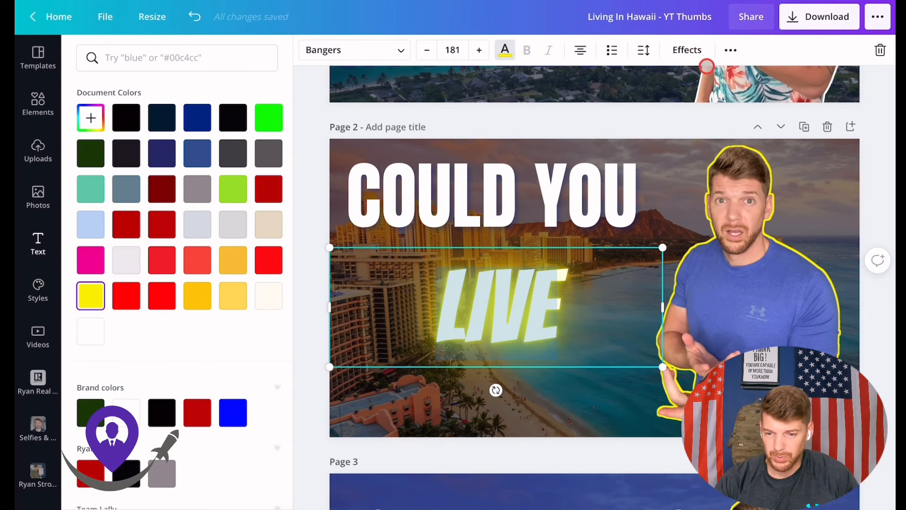
Replace the neon effect on the LIVE text with a Shadow effect and color the shadow dark blue.
left_click(697, 51)
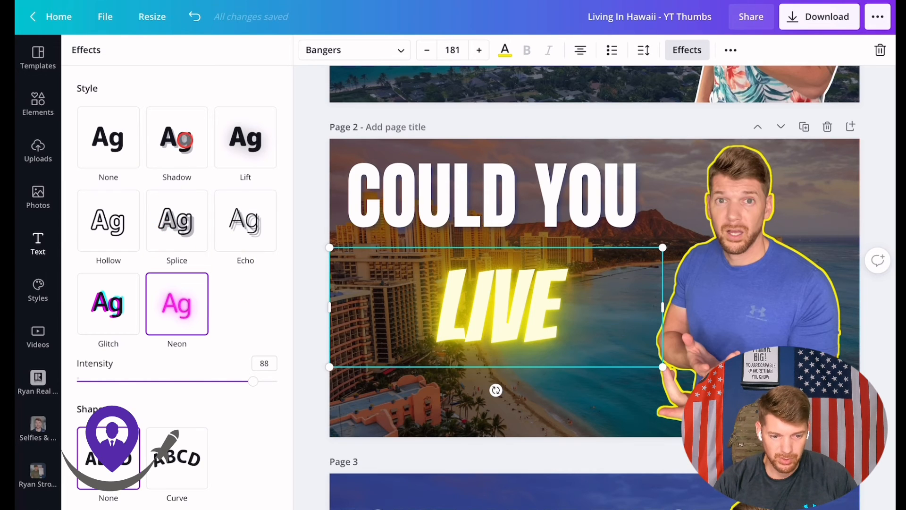
left_click(177, 136)
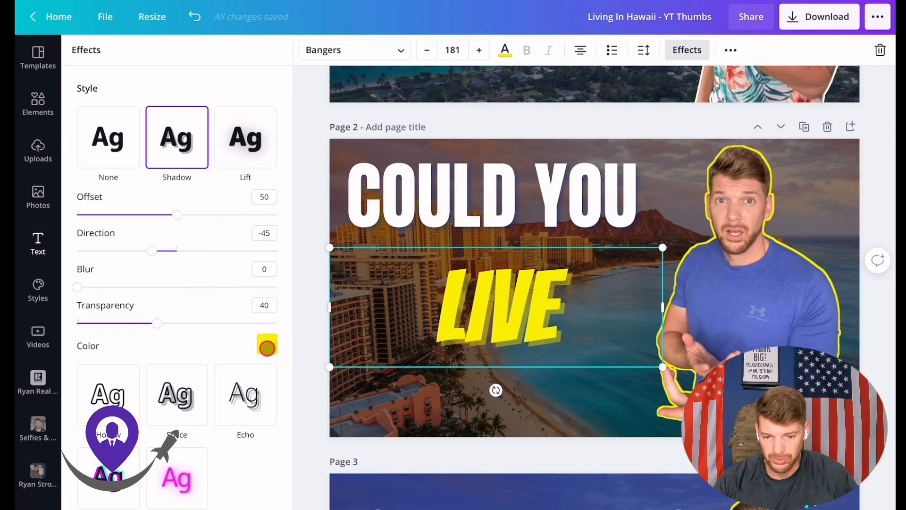
left_click(267, 348)
scroll(203, 407, "down", 2)
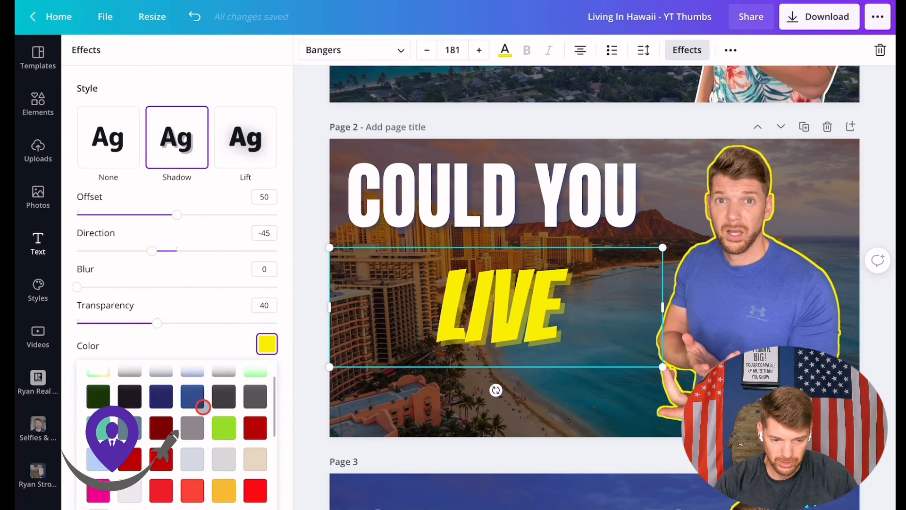
scroll(203, 407, "up", 1)
left_click(197, 394)
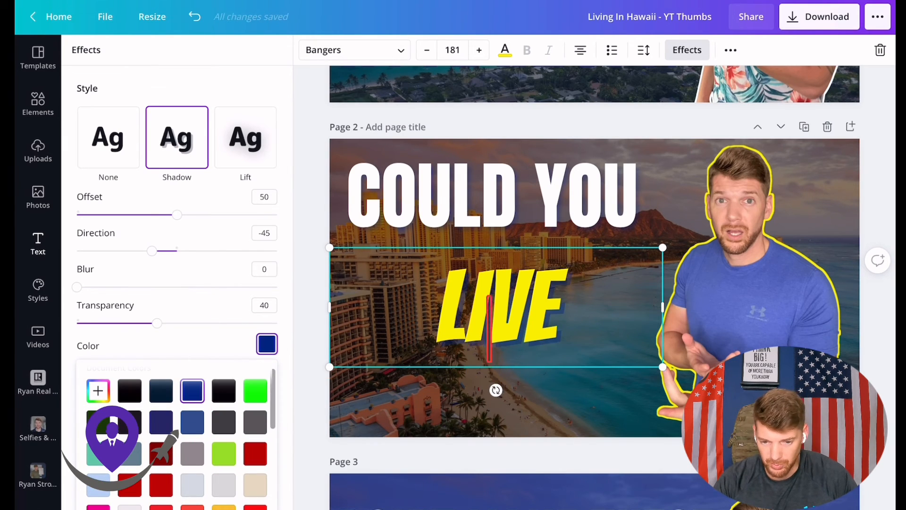
Try yellow, two reds and pink for the LIVE text's shadow and settle on very dark navy.
scroll(207, 476, "down", 1)
left_click(105, 504)
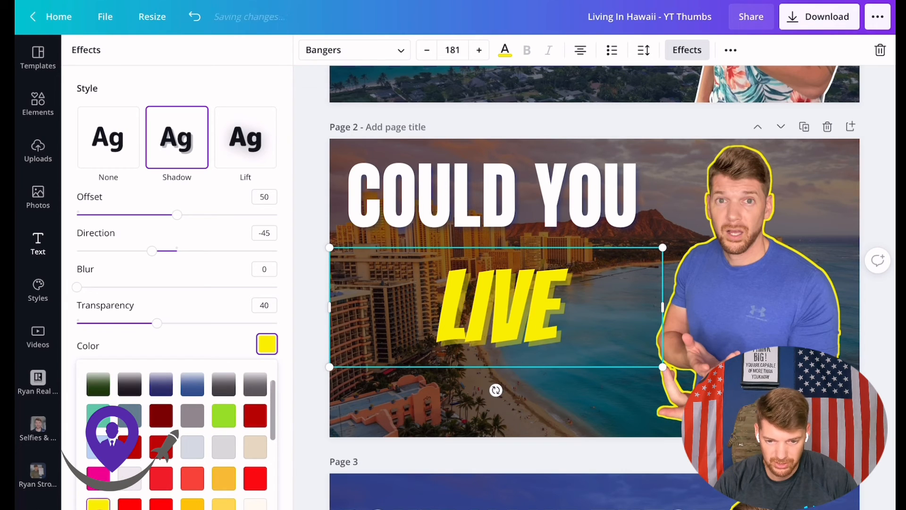
scroll(181, 489, "down", 1)
left_click(158, 480)
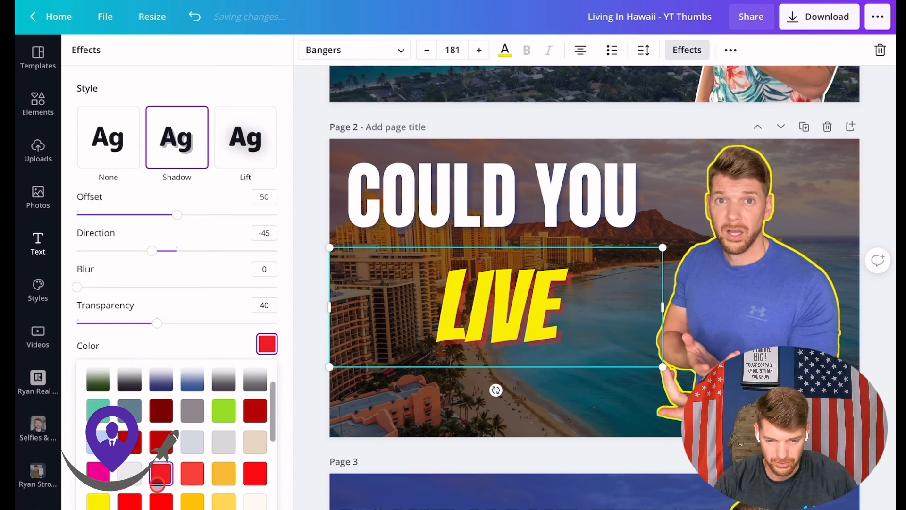
left_click(157, 443)
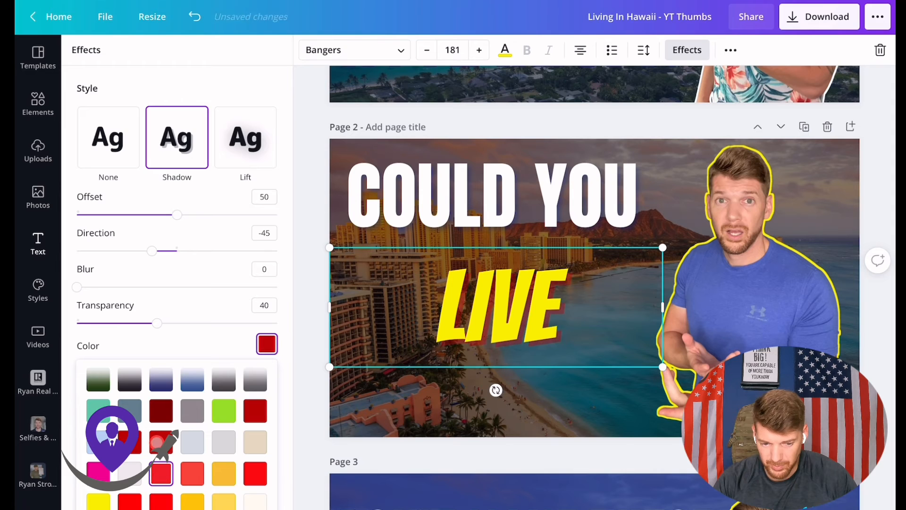
left_click(99, 471)
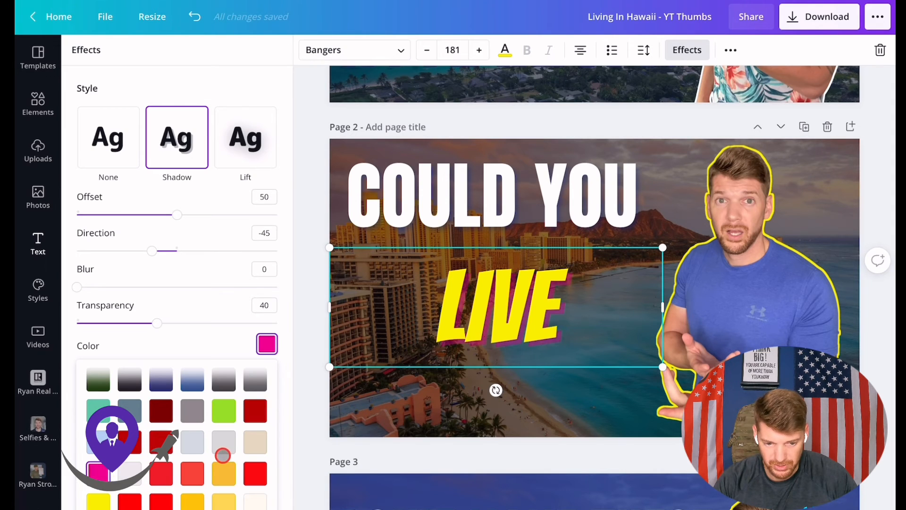
scroll(223, 455, "up", 2)
left_click(162, 400)
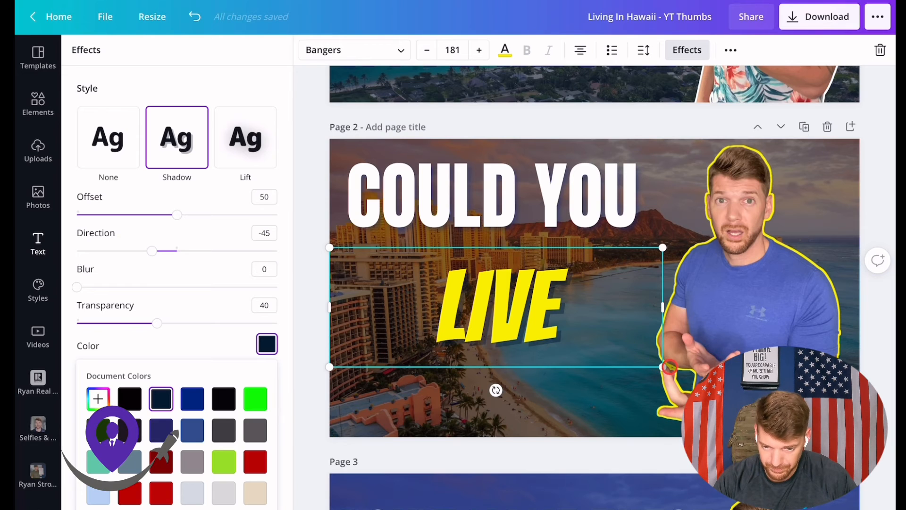
Enlarge the LIVE text to size 241 under the word COULD and shift the portrait slightly toward the thumbnail's right edge.
left_click_drag(664, 305, 492, 306)
left_click_drag(490, 367, 613, 453)
left_click_drag(538, 346, 505, 297)
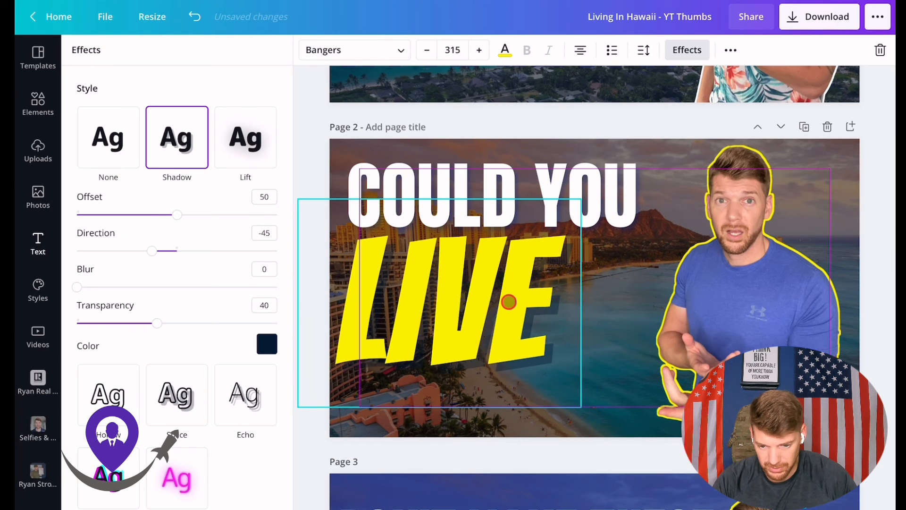
left_click_drag(581, 409, 532, 371)
left_click_drag(450, 271, 456, 287)
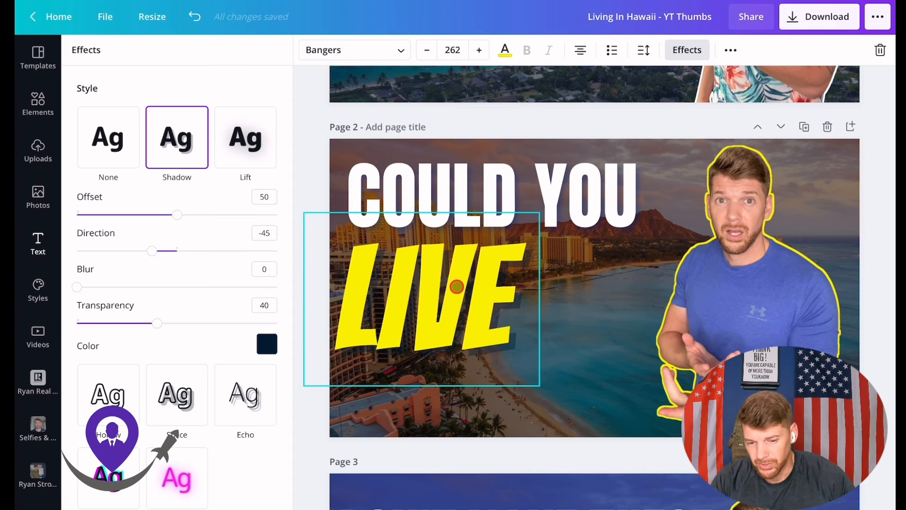
left_click_drag(538, 385, 522, 370)
left_click_drag(422, 281, 433, 282)
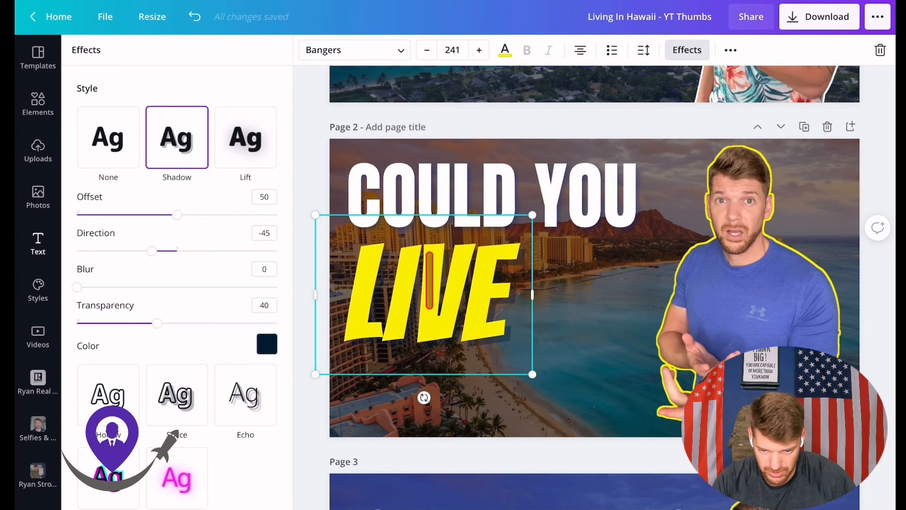
left_click_drag(778, 326, 792, 326)
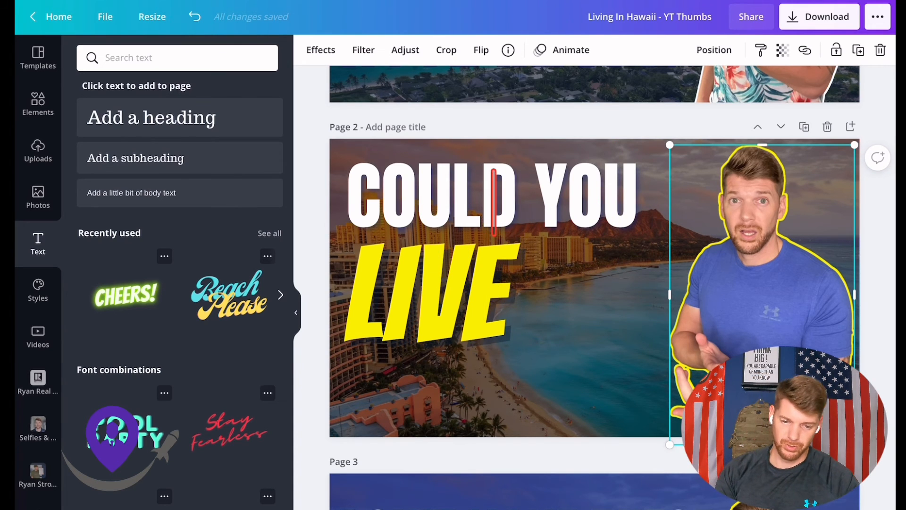
Duplicate the COULD YOU heading below the original and change the copy's text to HERE?
left_click(494, 201)
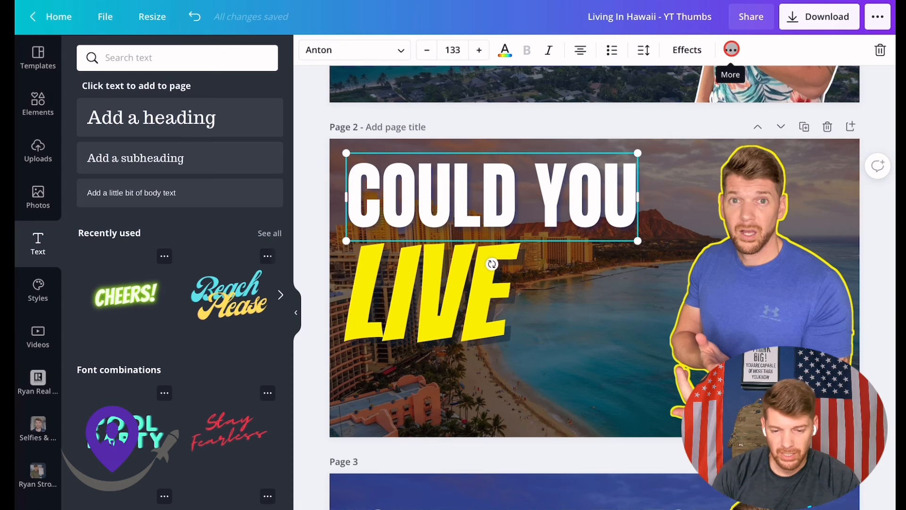
left_click(731, 49)
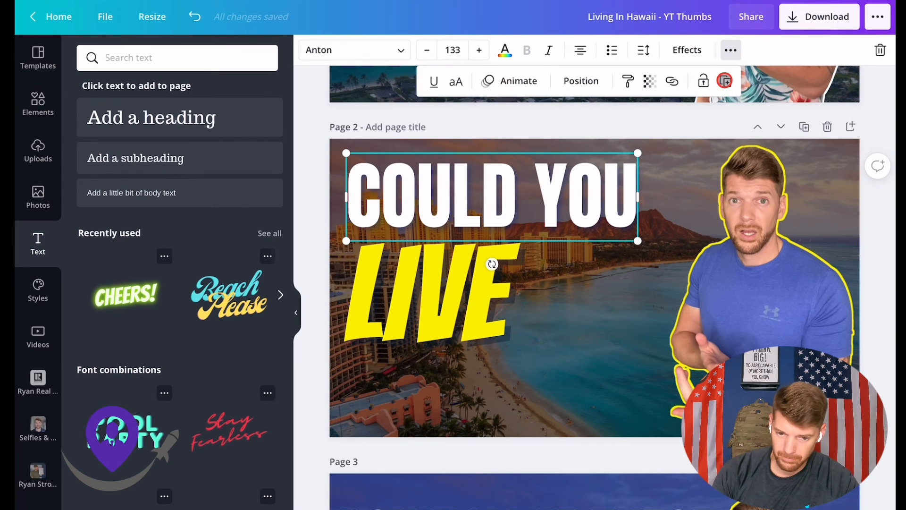
left_click(724, 81)
left_click_drag(558, 272, 563, 286)
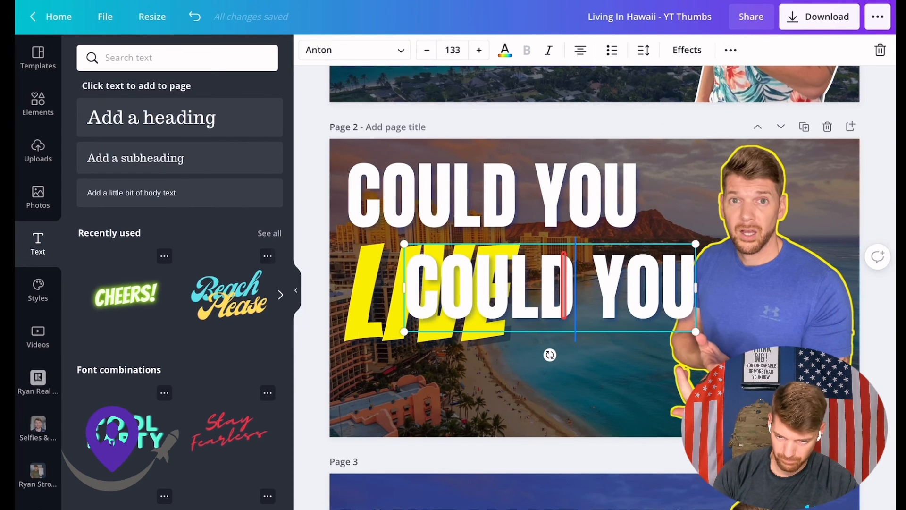
double_click(564, 286)
type("HERE?")
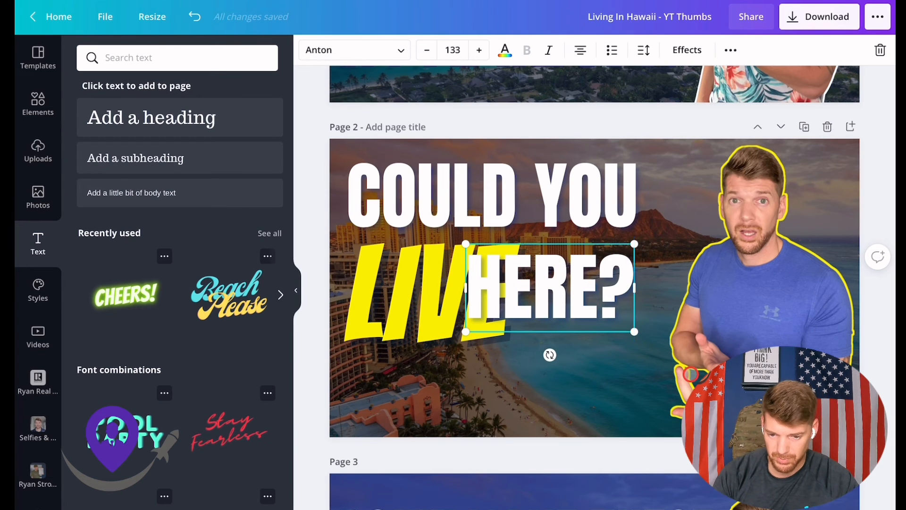
left_click(578, 325)
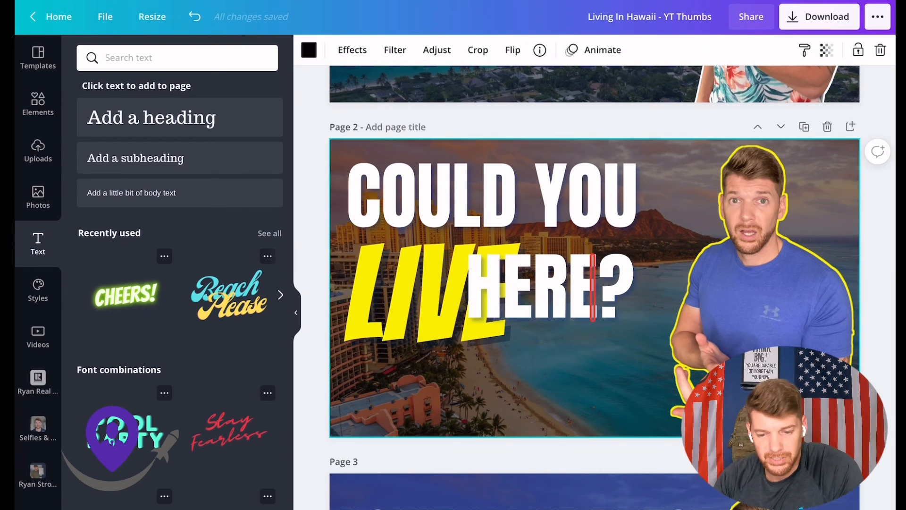
Place the HERE? text just right of LIVE and reduce it to size 106.
left_click_drag(593, 288, 646, 306)
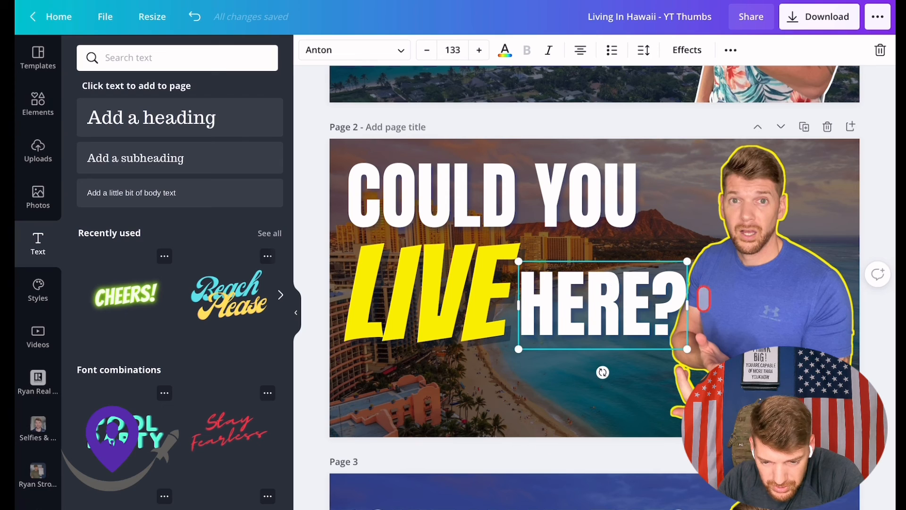
left_click_drag(689, 261, 653, 271)
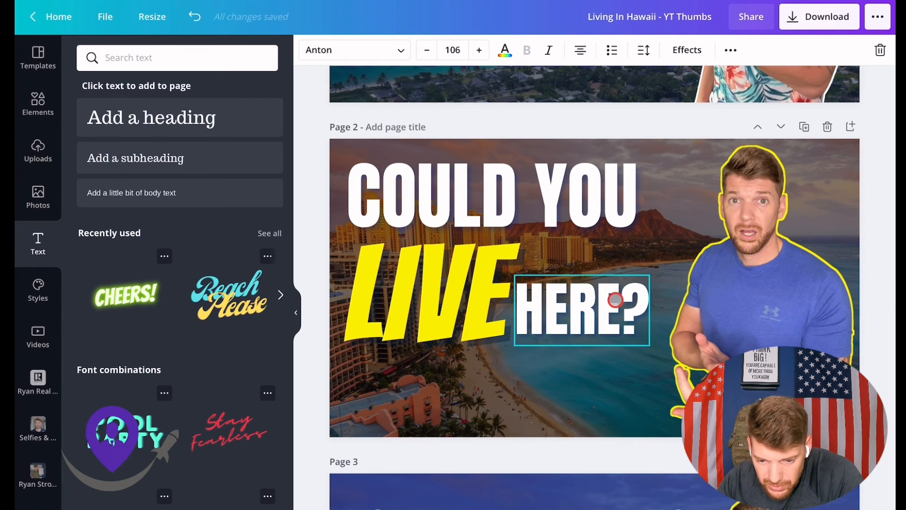
left_click(613, 413)
left_click(593, 321)
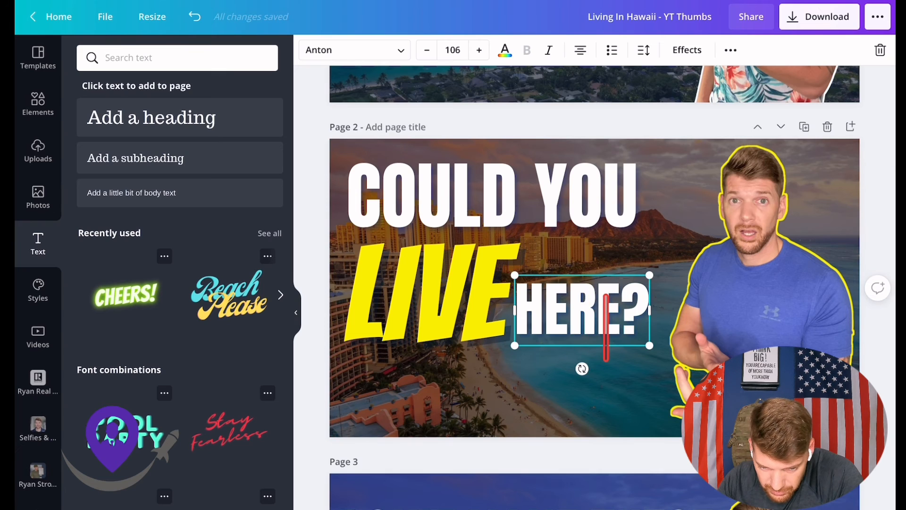
Move the LIVE text slightly down and left, and reposition HERE? between LIVE and the portrait with a small gap.
left_click(434, 316)
left_click_drag(434, 316, 428, 330)
mouse_move(581, 322)
left_mouse_down()
mouse_move(589, 333)
mouse_move(584, 327)
left_mouse_up()
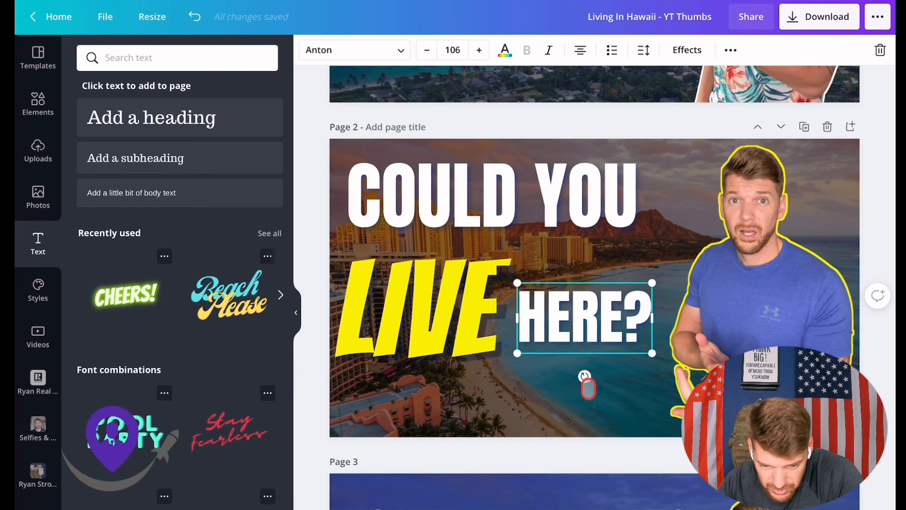
left_click_drag(584, 326, 595, 325)
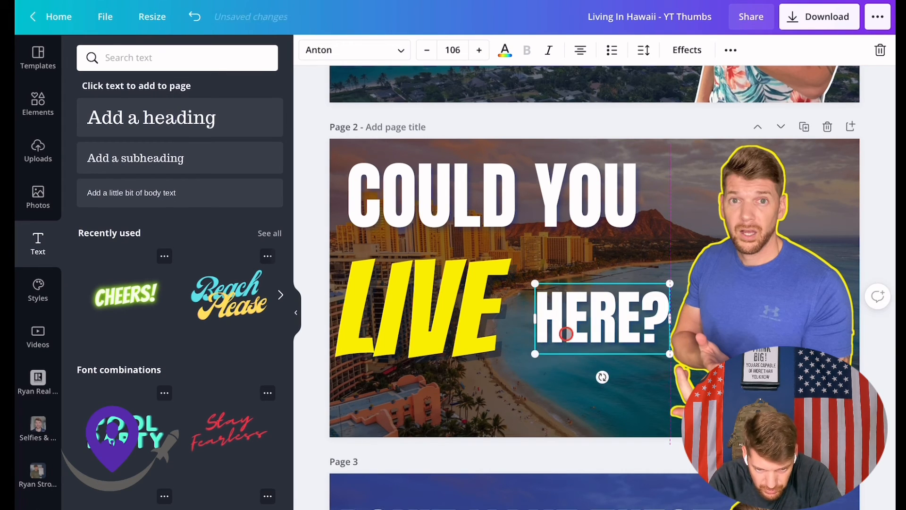
left_click(493, 401)
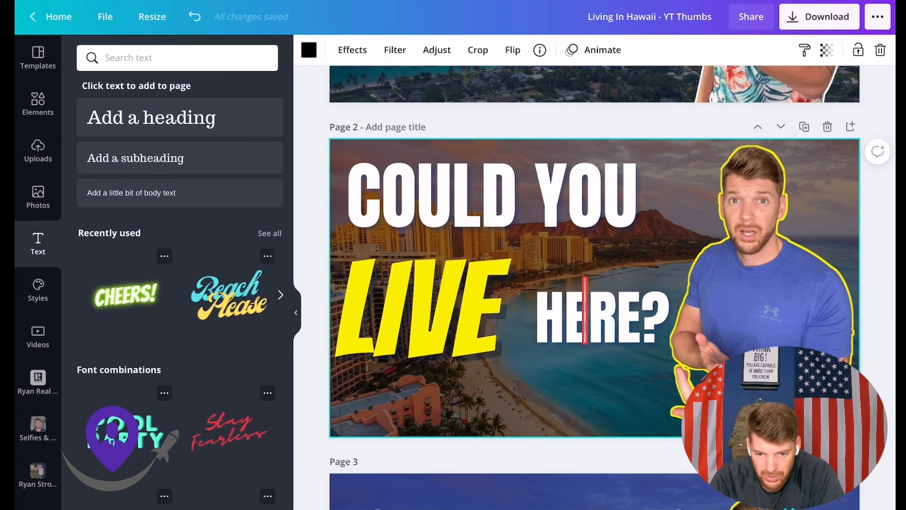
left_click(538, 317)
left_click_drag(537, 317, 520, 323)
left_click(480, 385)
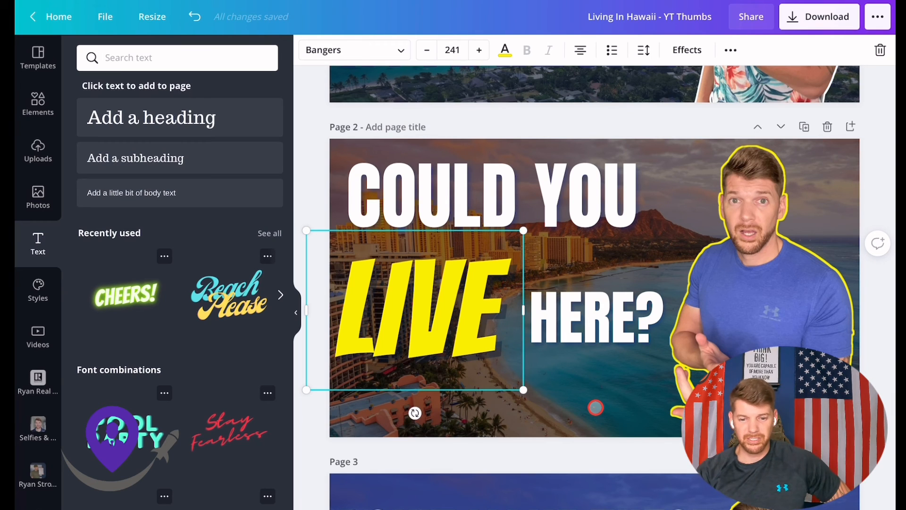
left_click(595, 407)
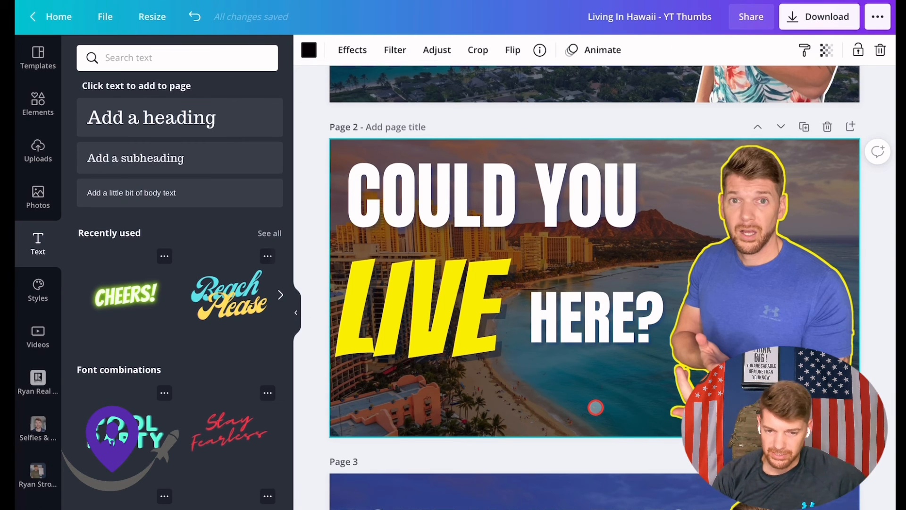